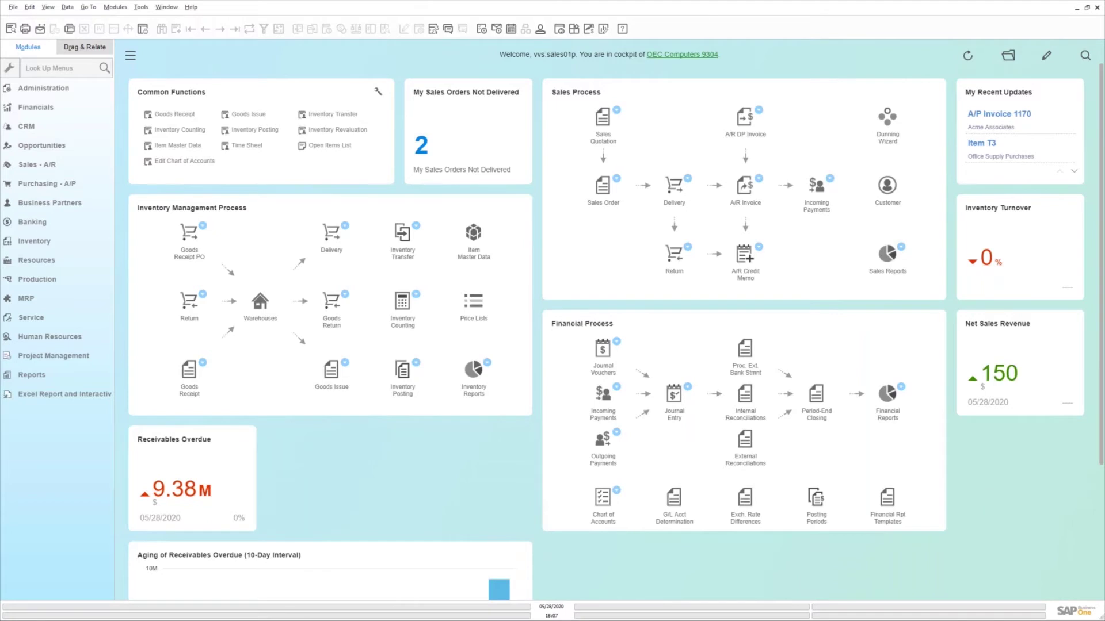
Open Item Master Data, find all items with the wildcard *, and look through the enlarged item list to its end
{"action": "left_click", "coordinate": [54, 247]}
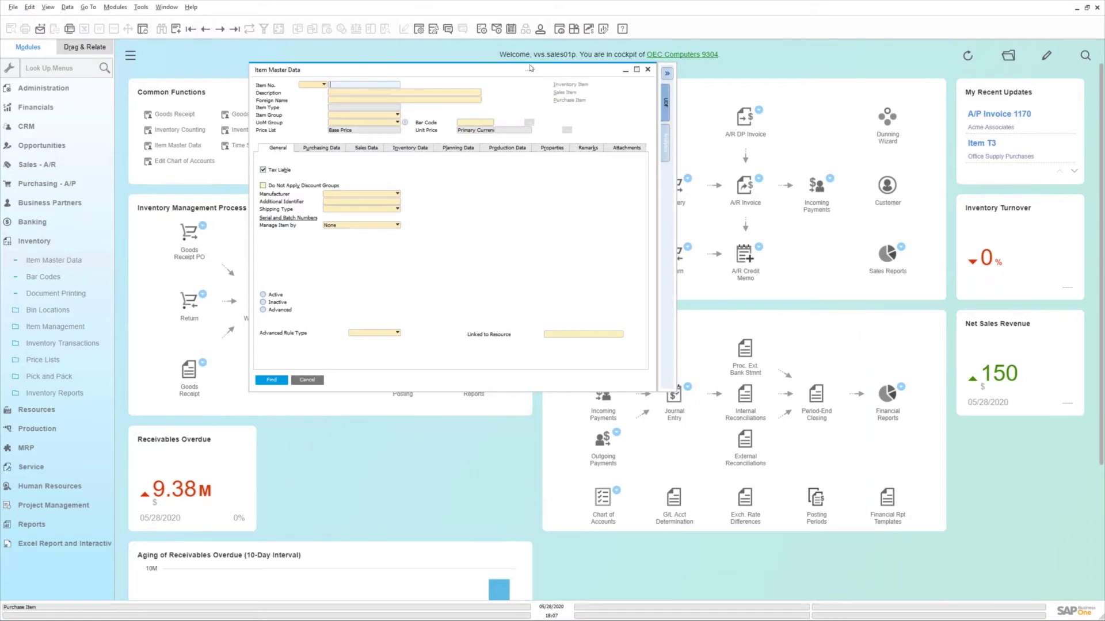
{"action": "left_click_drag", "start_coordinate": [524, 79], "coordinate": [579, 88]}
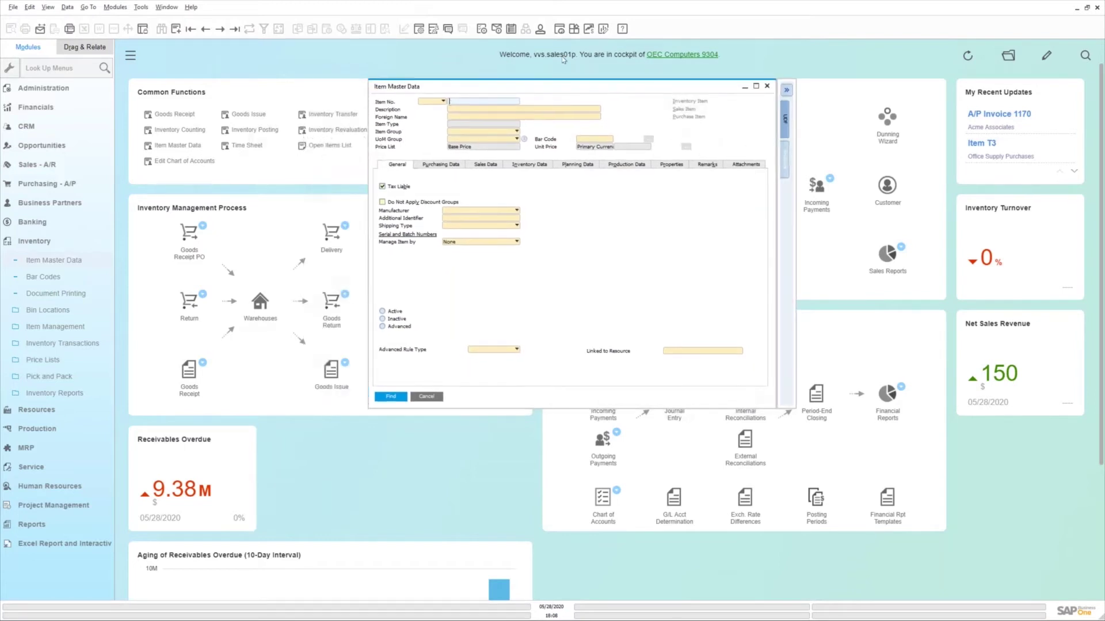
{"action": "key", "text": "Return"}
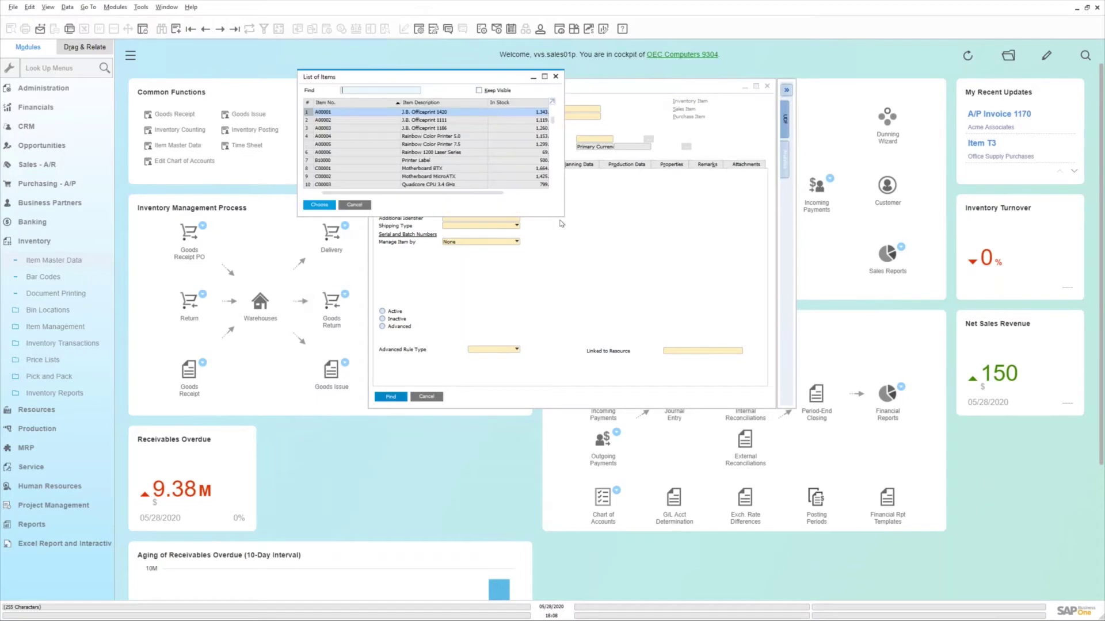
{"action": "left_click_drag", "start_coordinate": [561, 215], "coordinate": [766, 271]}
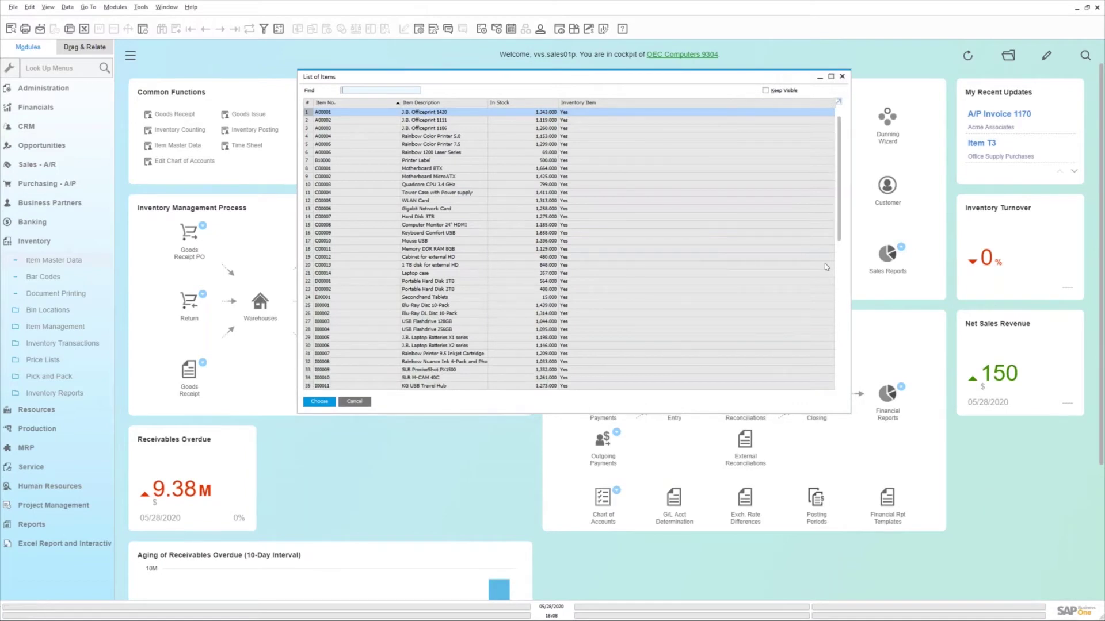
{"action": "scroll", "coordinate": [831, 287], "scroll_direction": "down", "scroll_amount": 13}
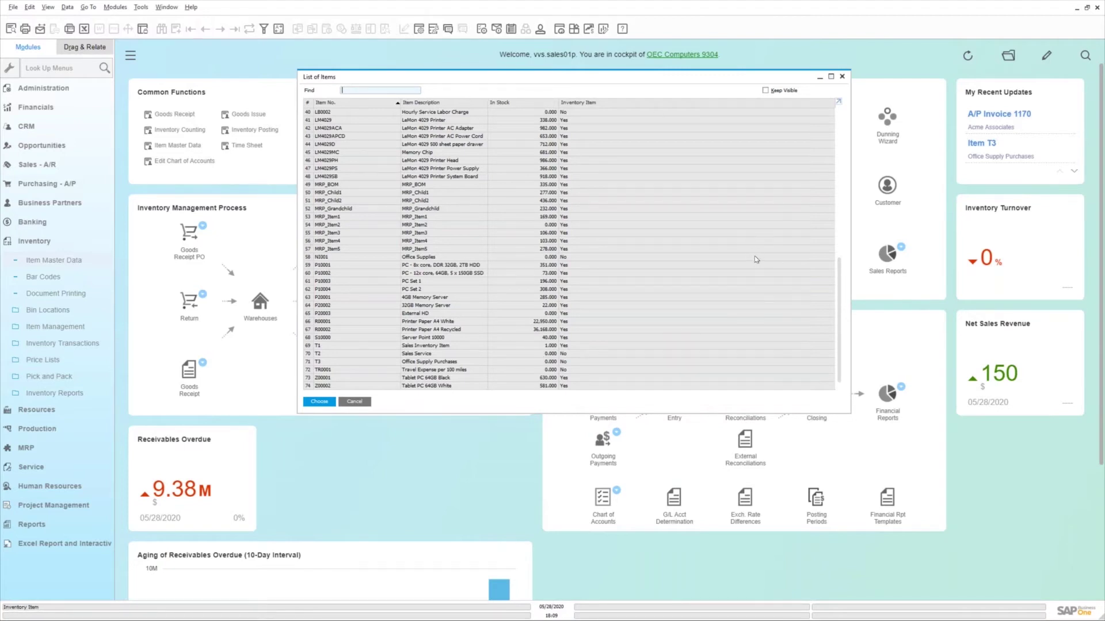
Add Purchase Item as a fifth column in the item list's settings and save the change
{"action": "left_click", "coordinate": [419, 36]}
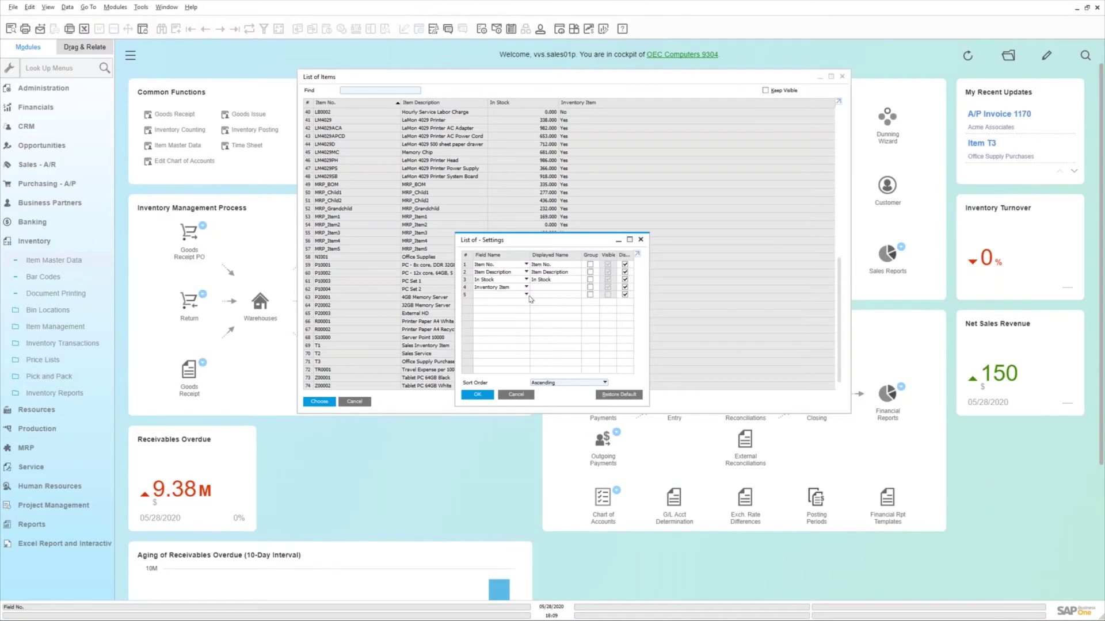
{"action": "left_click", "coordinate": [527, 296]}
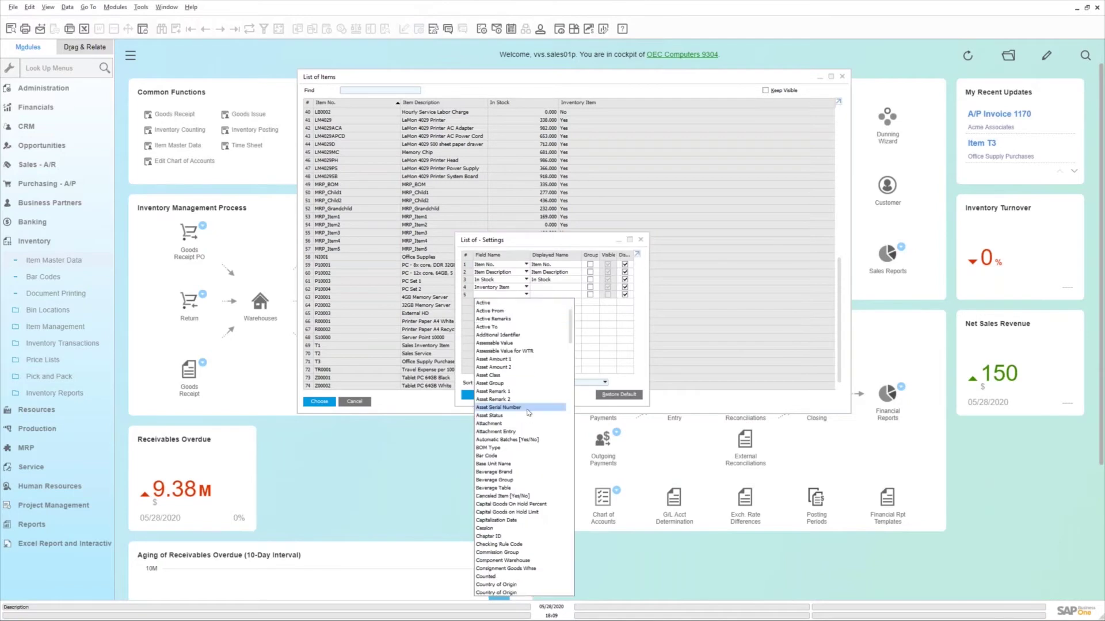
{"action": "scroll", "coordinate": [528, 413], "scroll_direction": "down", "scroll_amount": 3}
{"action": "scroll", "coordinate": [531, 420], "scroll_direction": "up", "scroll_amount": 4}
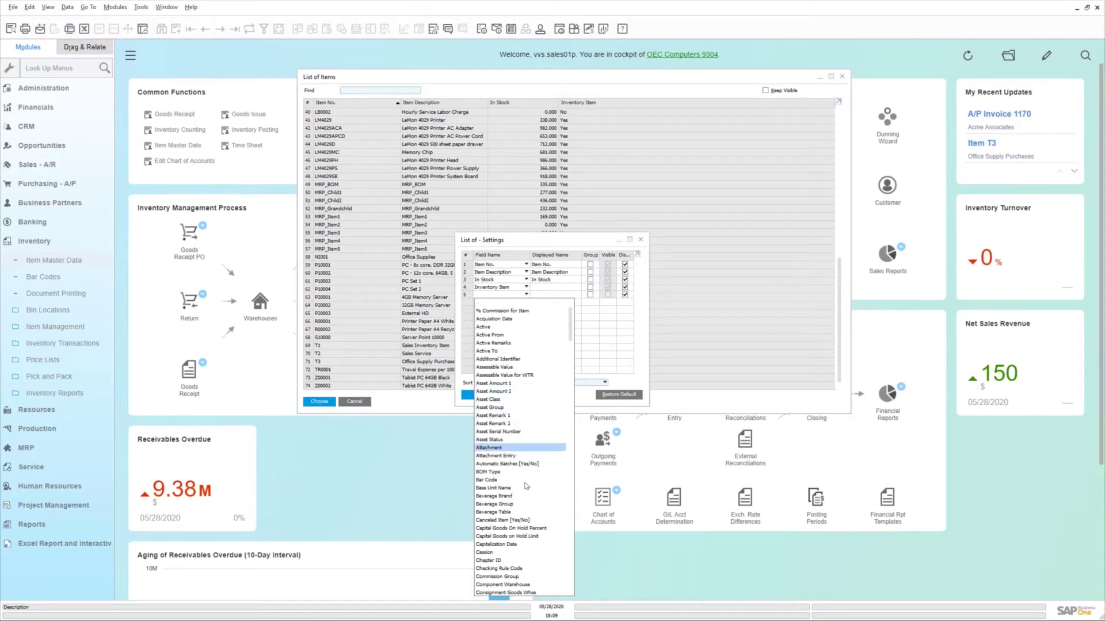
{"action": "scroll", "coordinate": [526, 486], "scroll_direction": "down", "scroll_amount": 3}
{"action": "scroll", "coordinate": [526, 487], "scroll_direction": "down", "scroll_amount": 4}
{"action": "left_click_drag", "start_coordinate": [571, 361], "coordinate": [567, 460]}
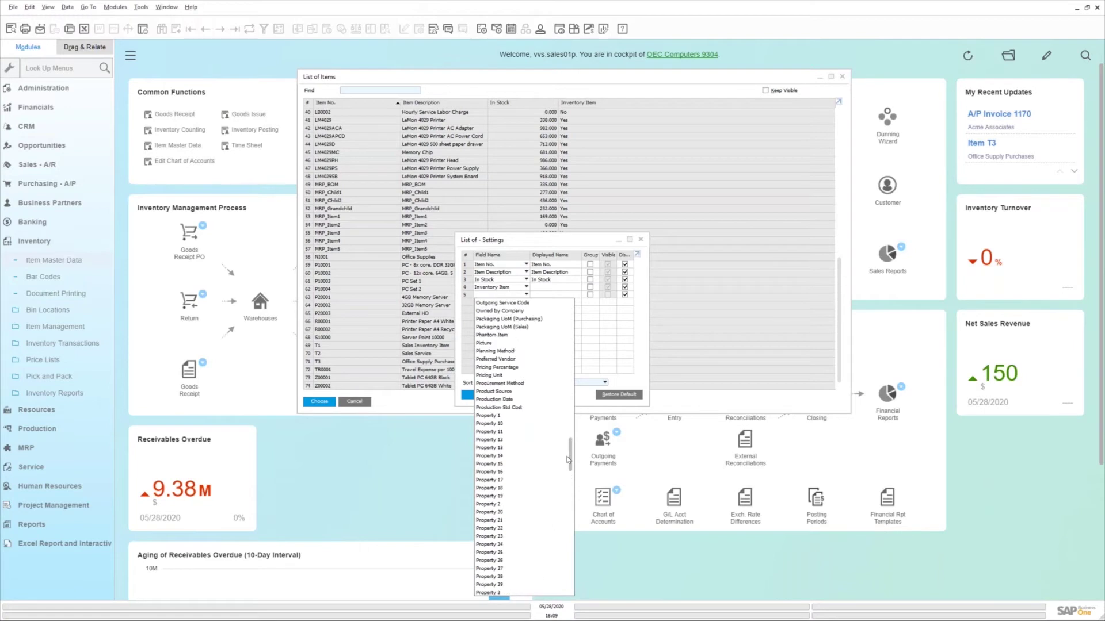
{"action": "scroll", "coordinate": [567, 462], "scroll_direction": "down", "scroll_amount": 20}
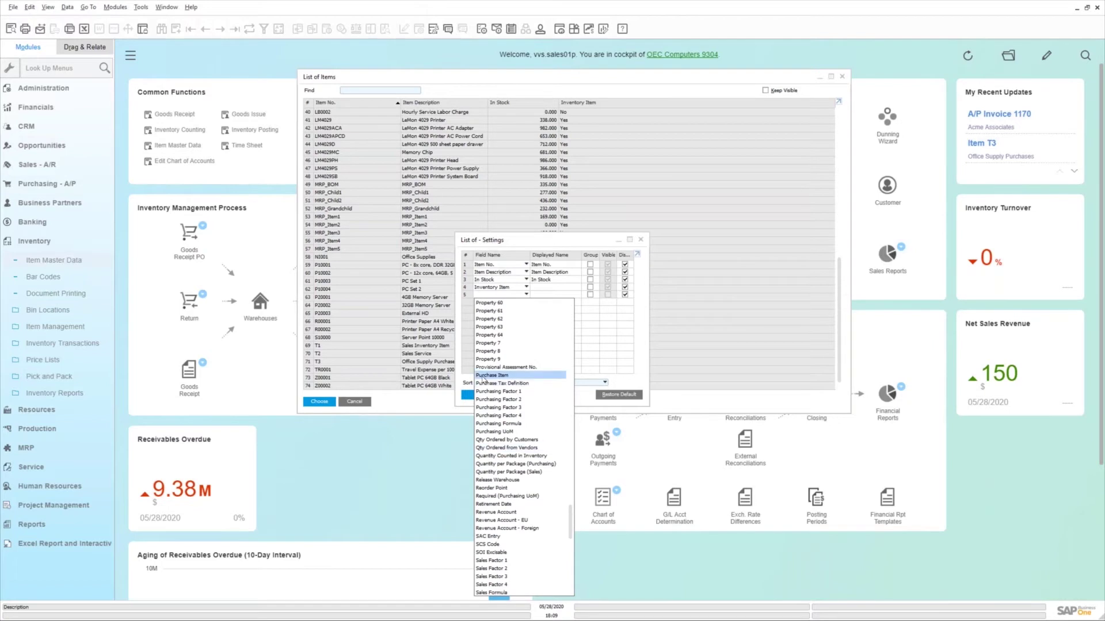
{"action": "left_click", "coordinate": [486, 375]}
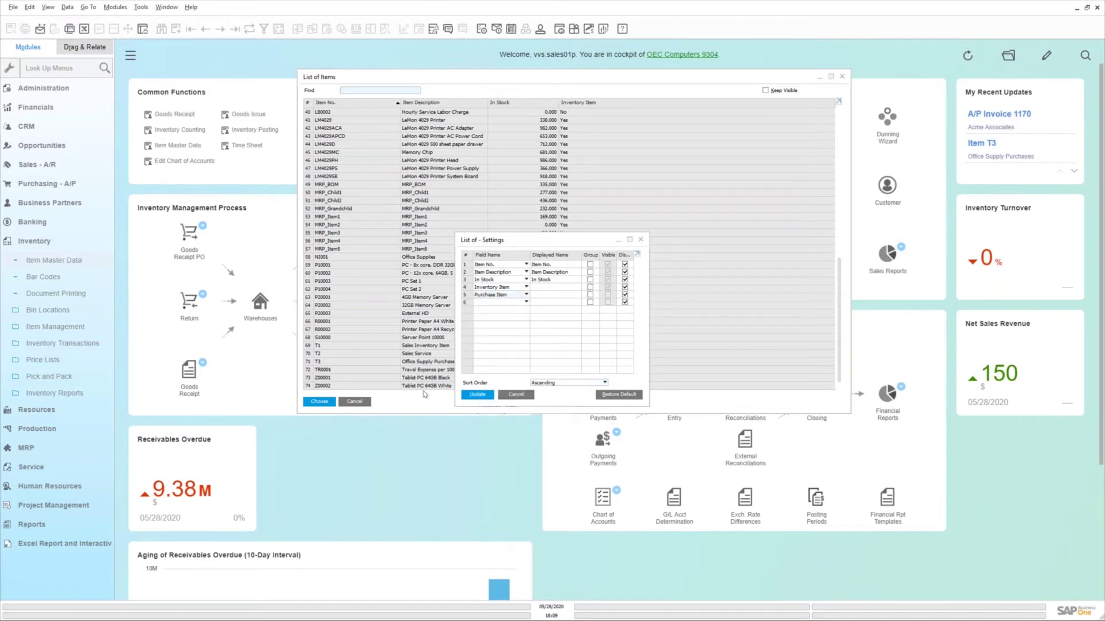
{"action": "left_click", "coordinate": [481, 396]}
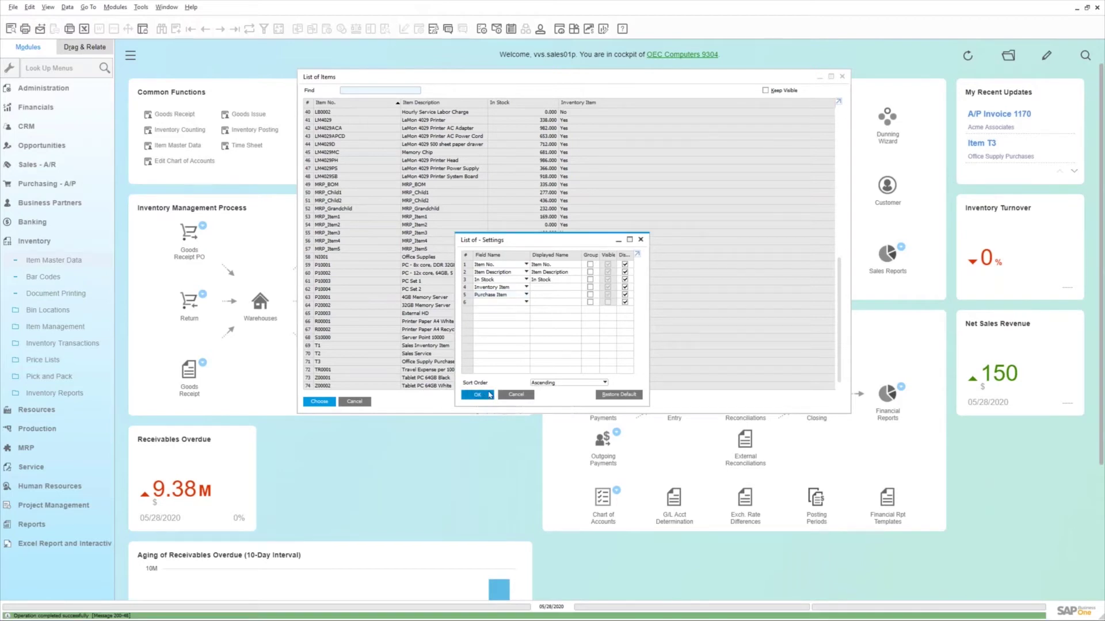
{"action": "key", "text": "Return"}
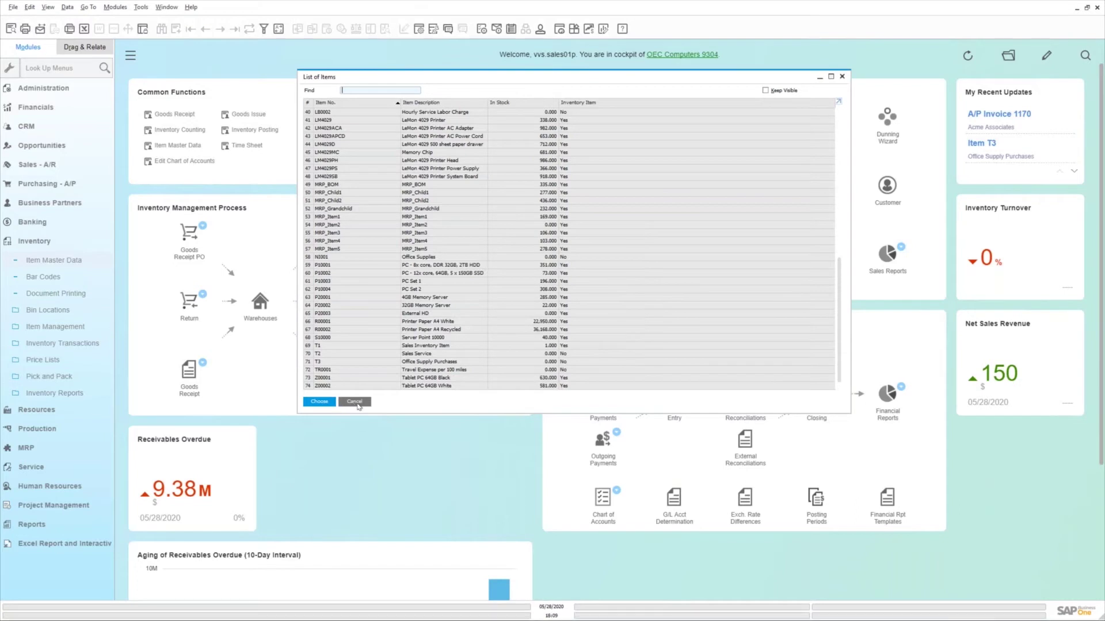
Reload the list of all items and examine the Inventory Item and Purchase Item columns down to the last entries
{"action": "left_click", "coordinate": [356, 404]}
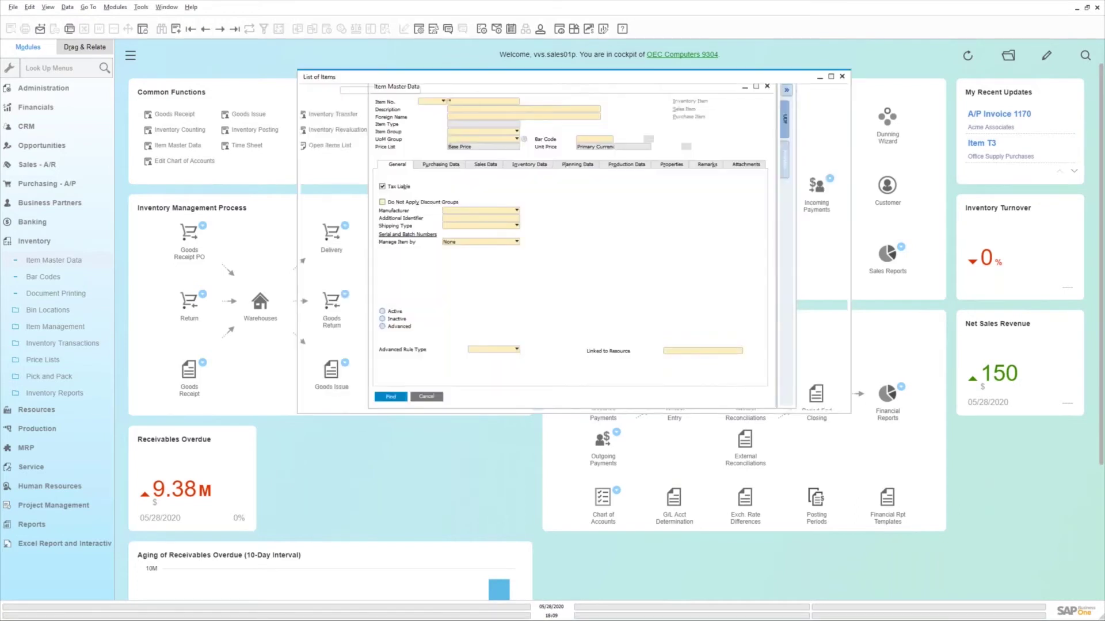
{"action": "key", "text": "Return"}
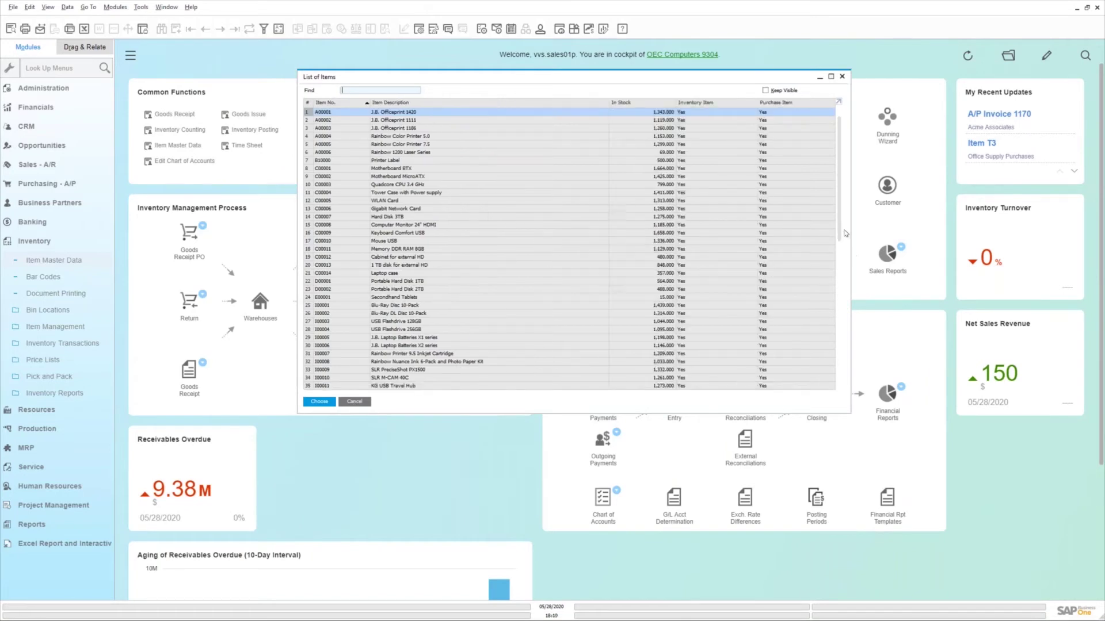
{"action": "left_click_drag", "start_coordinate": [841, 249], "coordinate": [857, 382]}
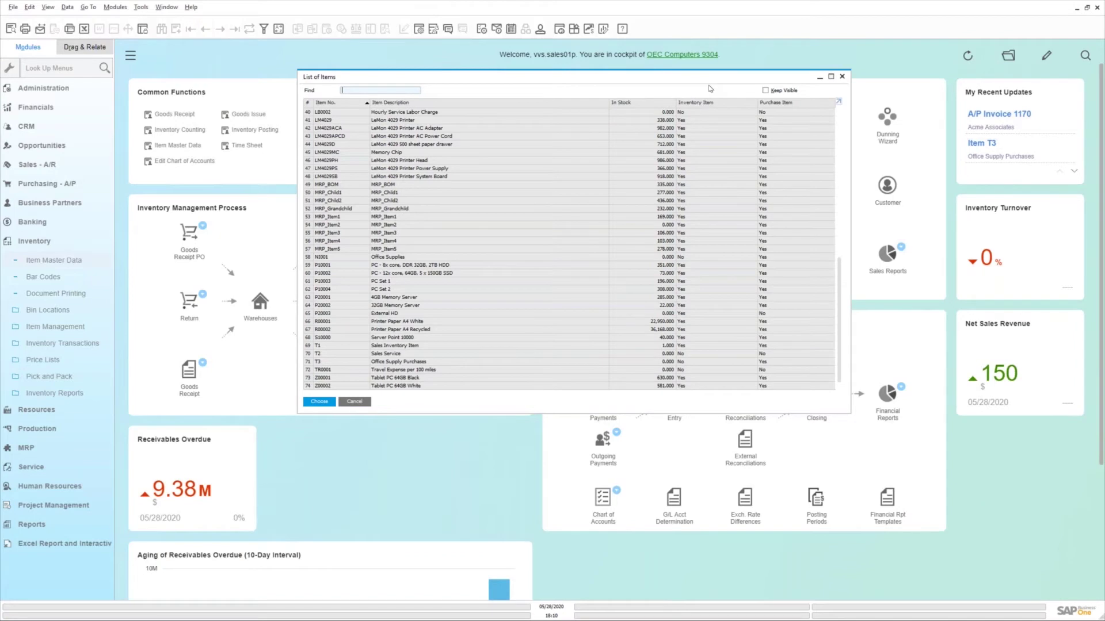
{"action": "left_click", "coordinate": [352, 404]}
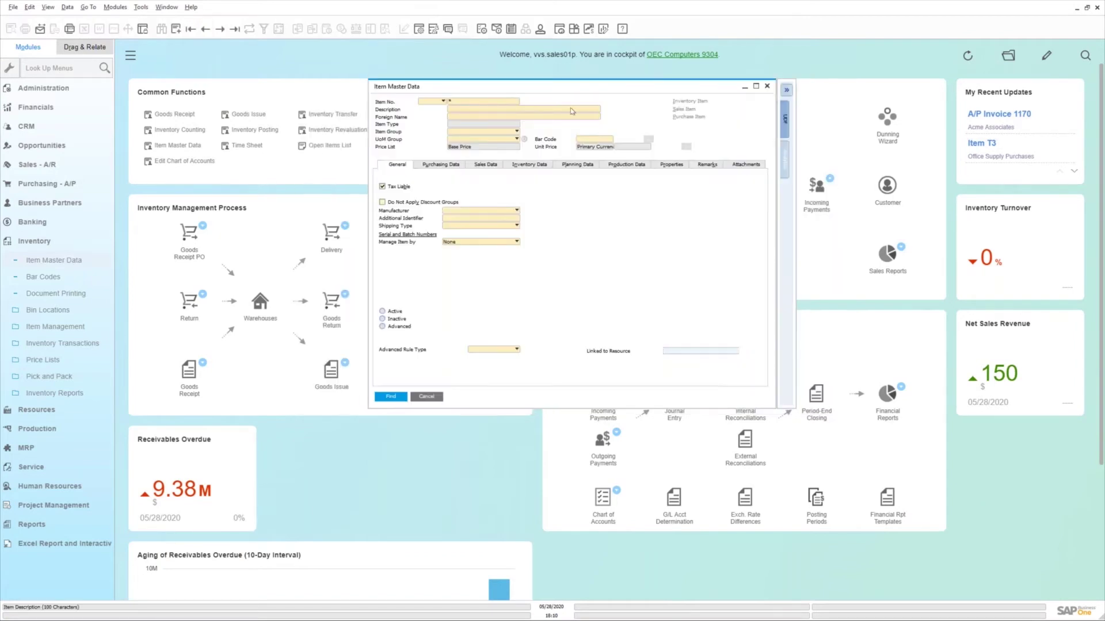
Switch Item Master Data to a new item record and check which numbering series are available for the item number
{"action": "key", "text": "ctrl+a"}
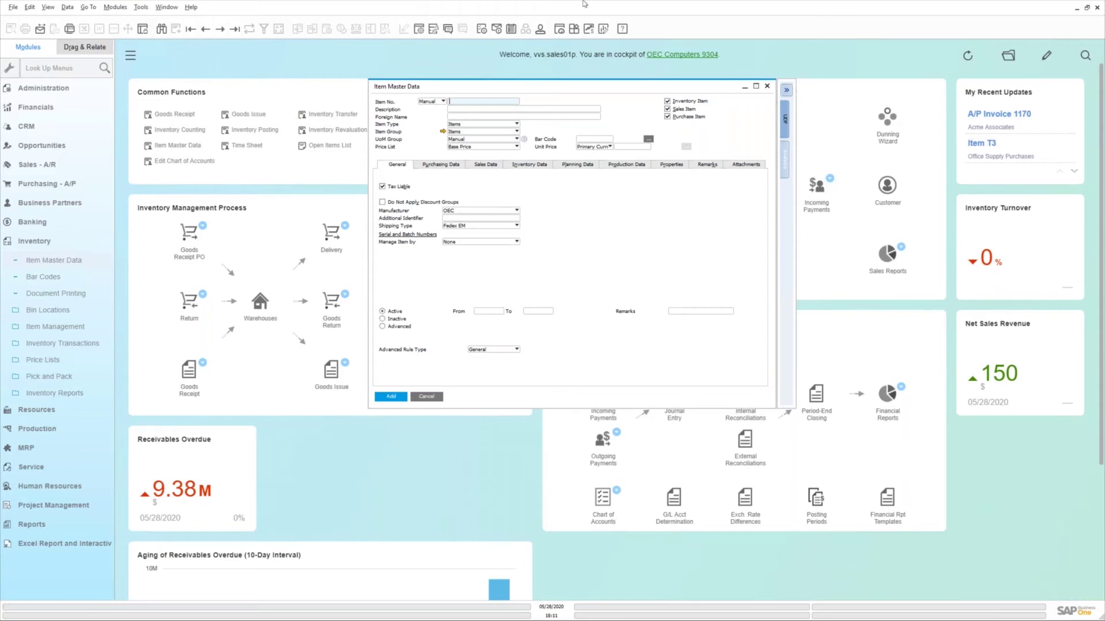
{"action": "left_click", "coordinate": [443, 101]}
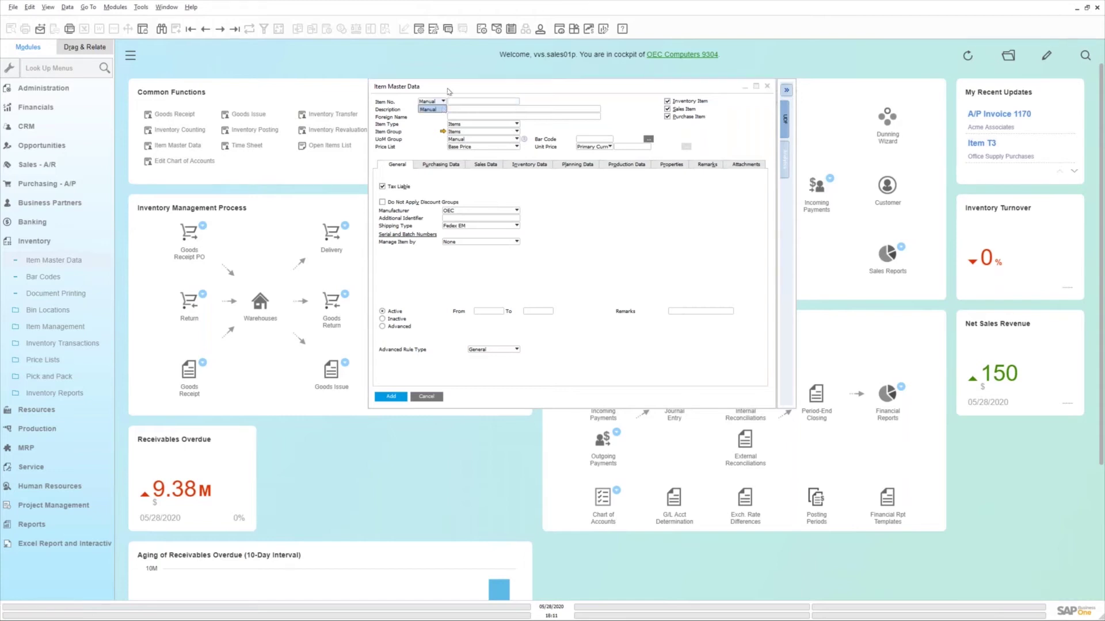
{"action": "left_click", "coordinate": [460, 103]}
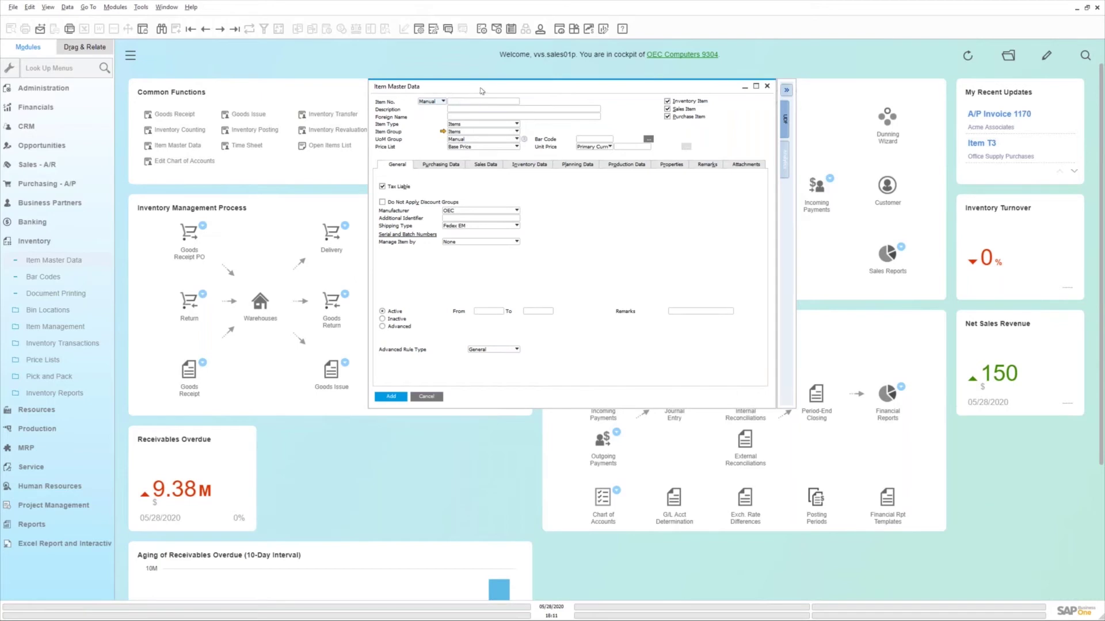
{"action": "left_click_drag", "start_coordinate": [576, 87], "coordinate": [610, 86]}
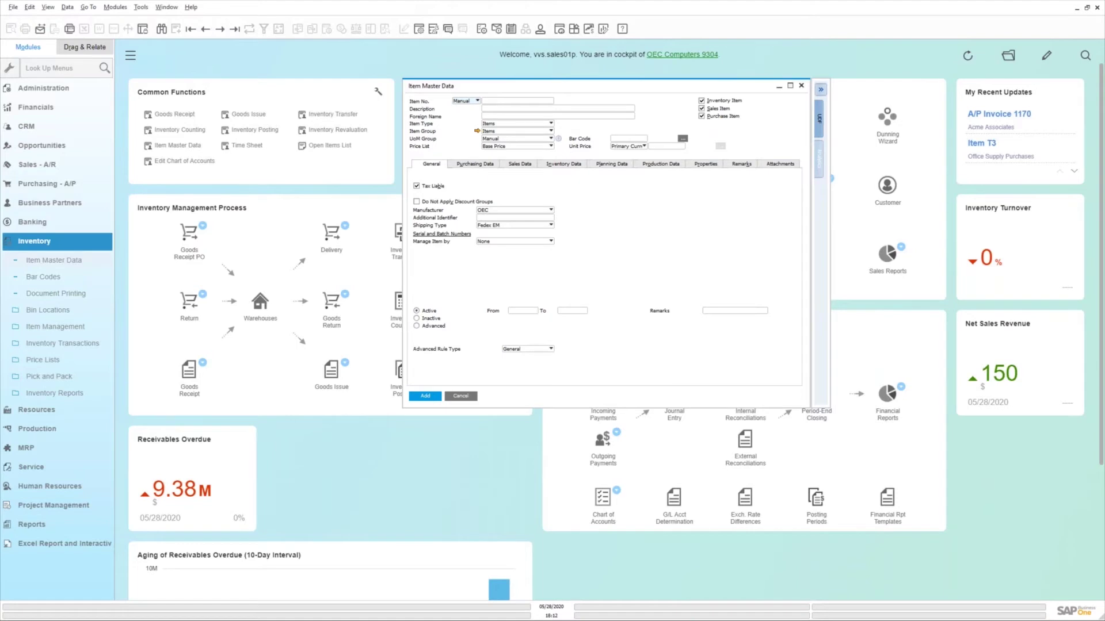
Open Document Numbering under System Initialization, inspect the series set up for Items, and close the setup without changes
{"action": "left_click", "coordinate": [51, 91]}
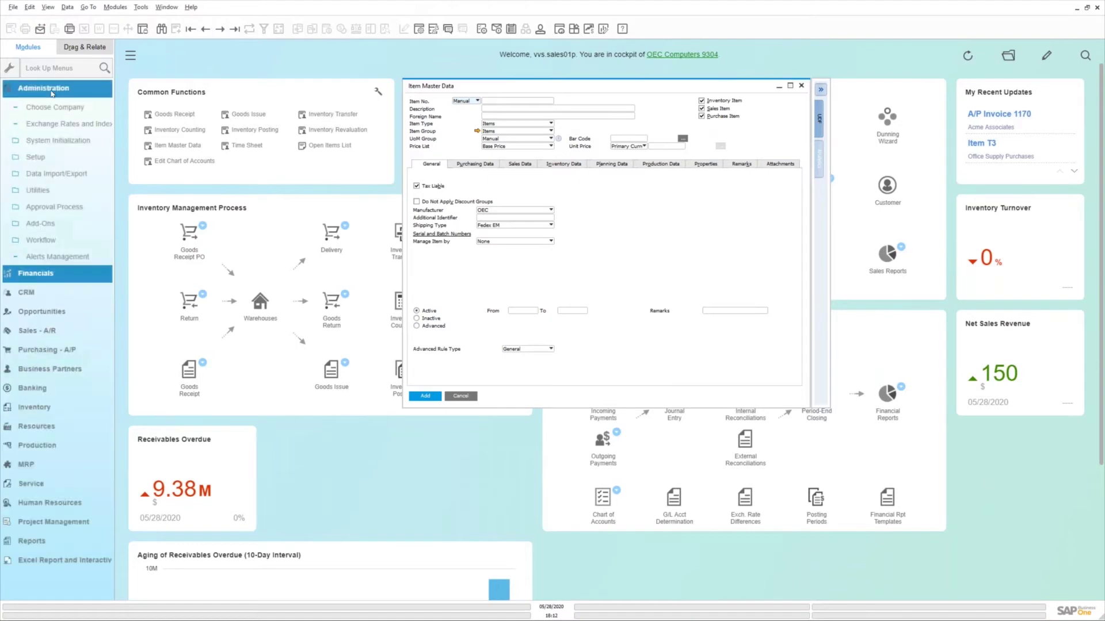
{"action": "left_click", "coordinate": [49, 142]}
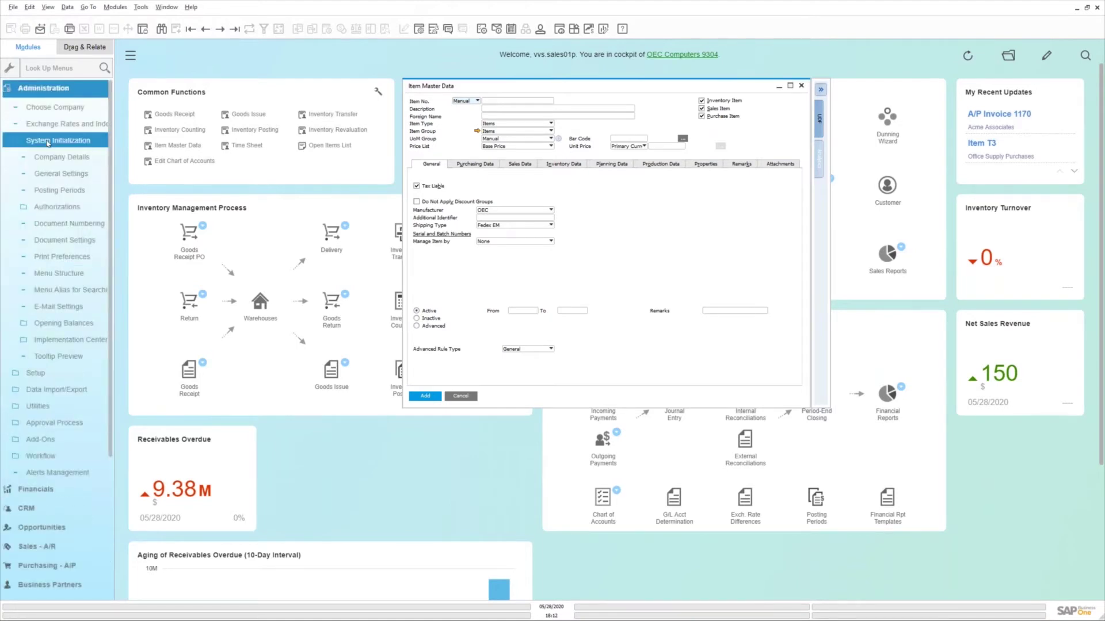
{"action": "left_click", "coordinate": [67, 224]}
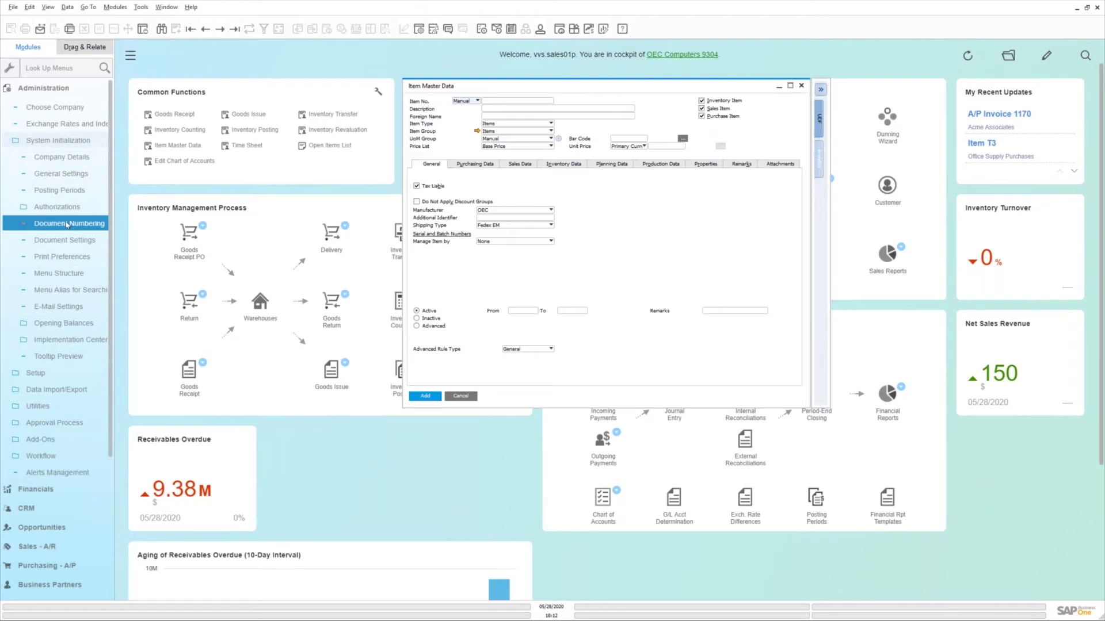
{"action": "left_click", "coordinate": [528, 204]}
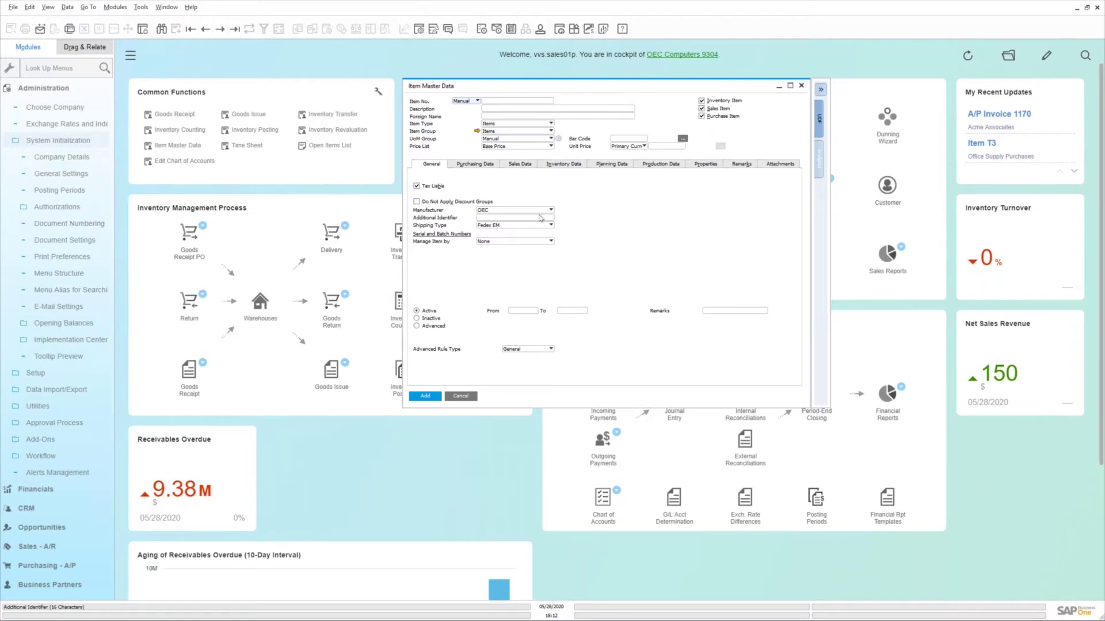
{"action": "left_click", "coordinate": [77, 228]}
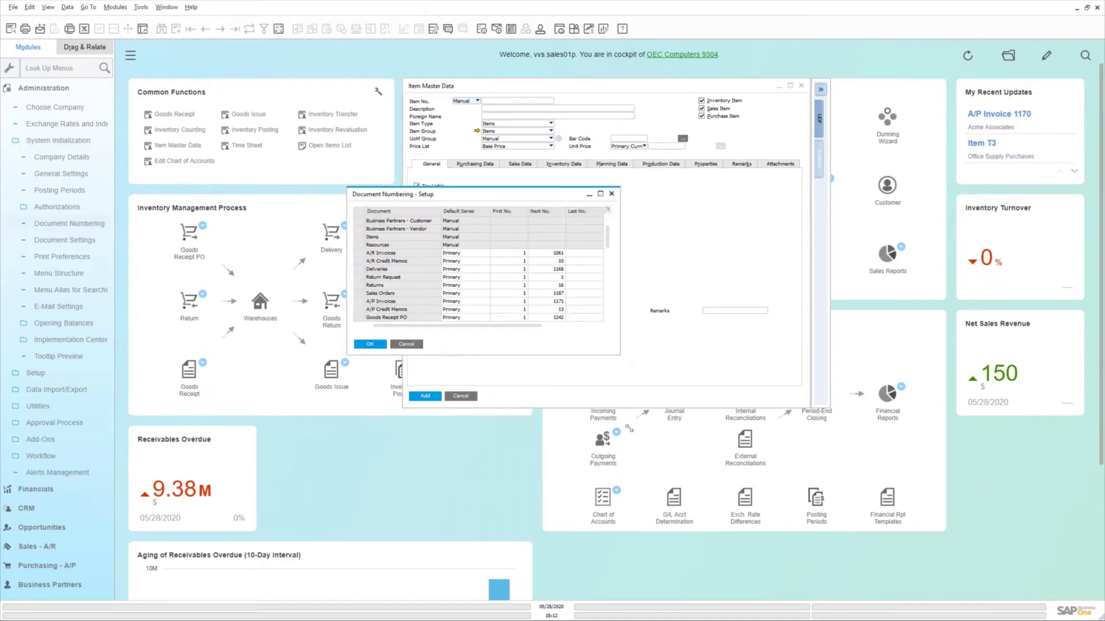
{"action": "left_click_drag", "start_coordinate": [620, 356], "coordinate": [630, 440]}
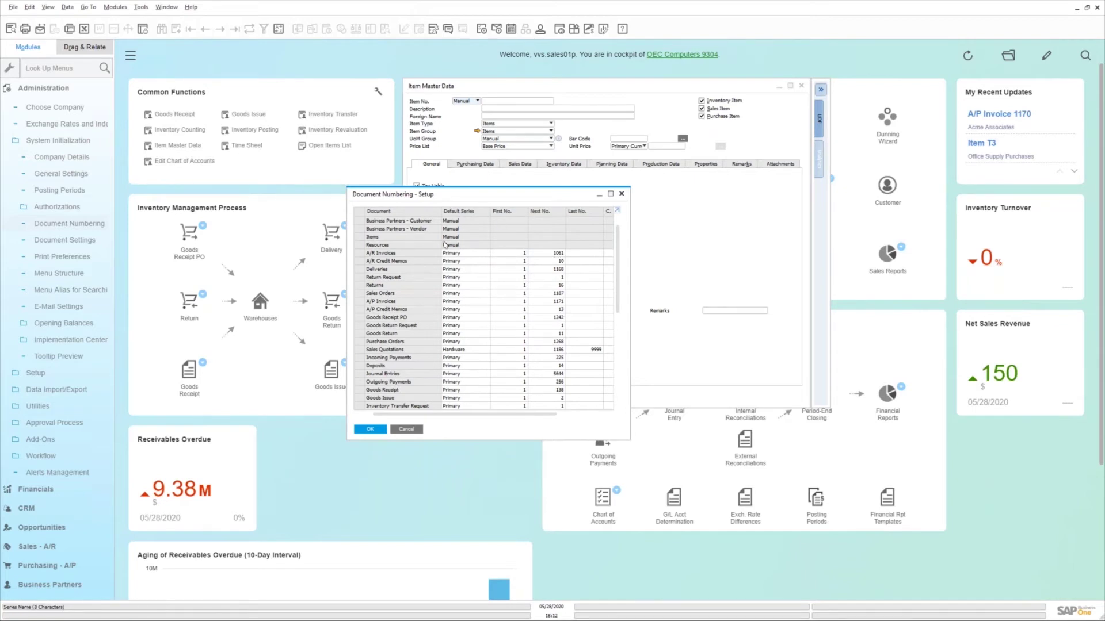
{"action": "double_click", "coordinate": [361, 238]}
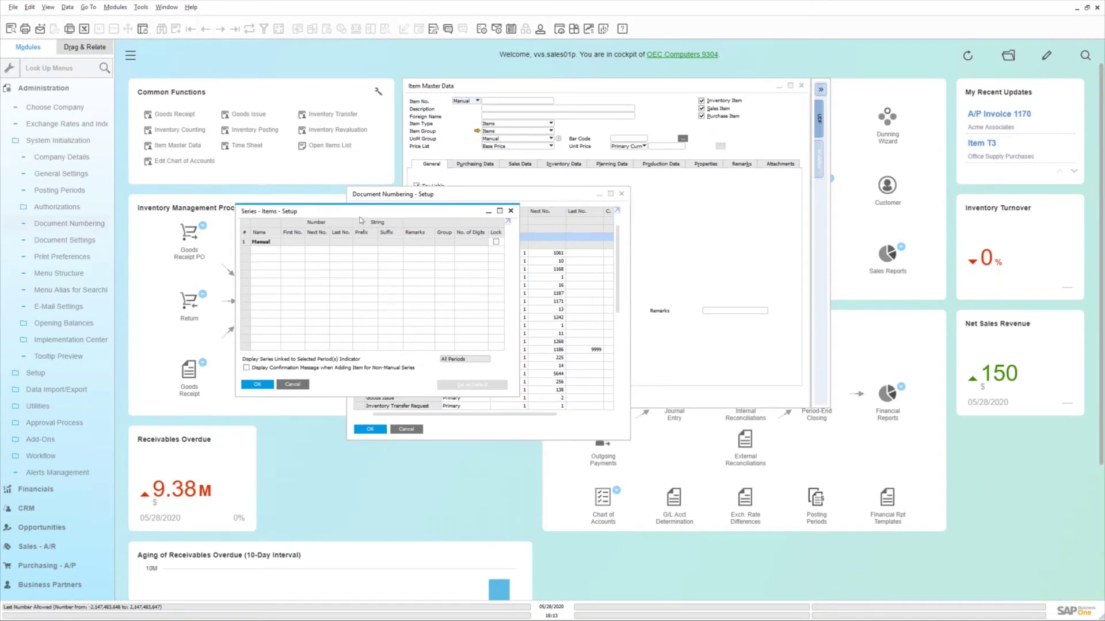
{"action": "left_click", "coordinate": [288, 386]}
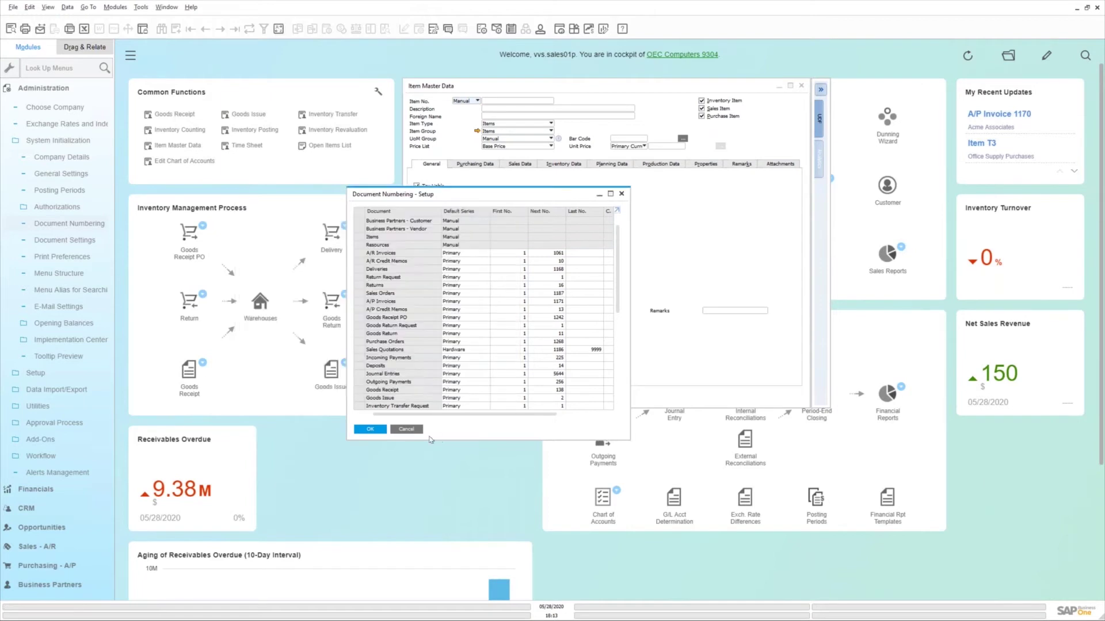
{"action": "left_click", "coordinate": [407, 430]}
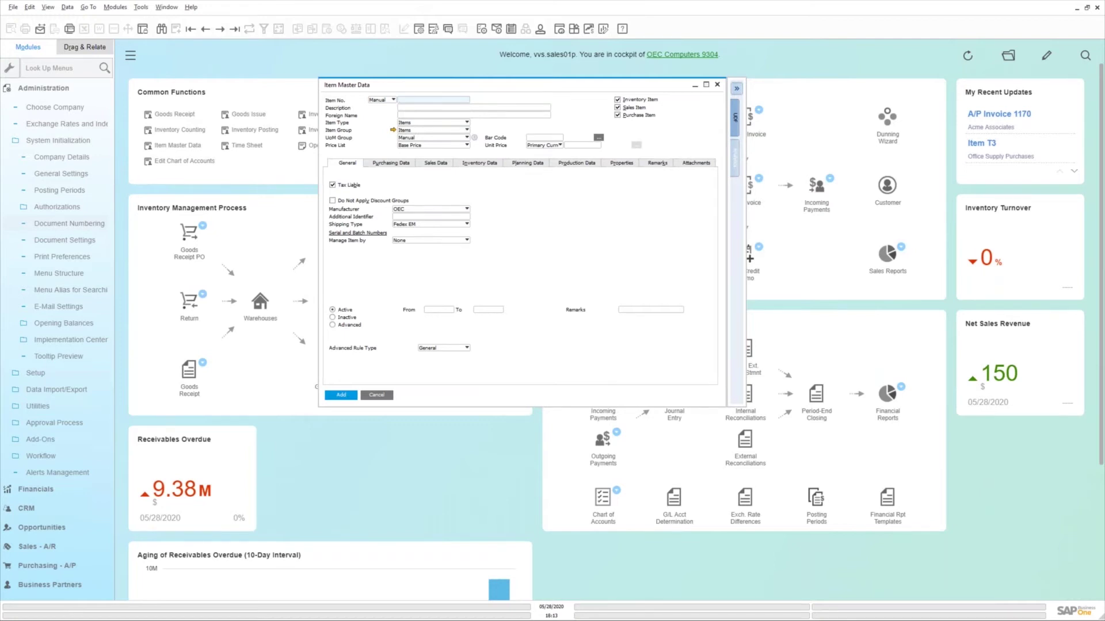
Find all items again and examine the existing item numbers in the list
{"action": "key", "text": "ctrl+f"}
{"action": "key", "text": "Return"}
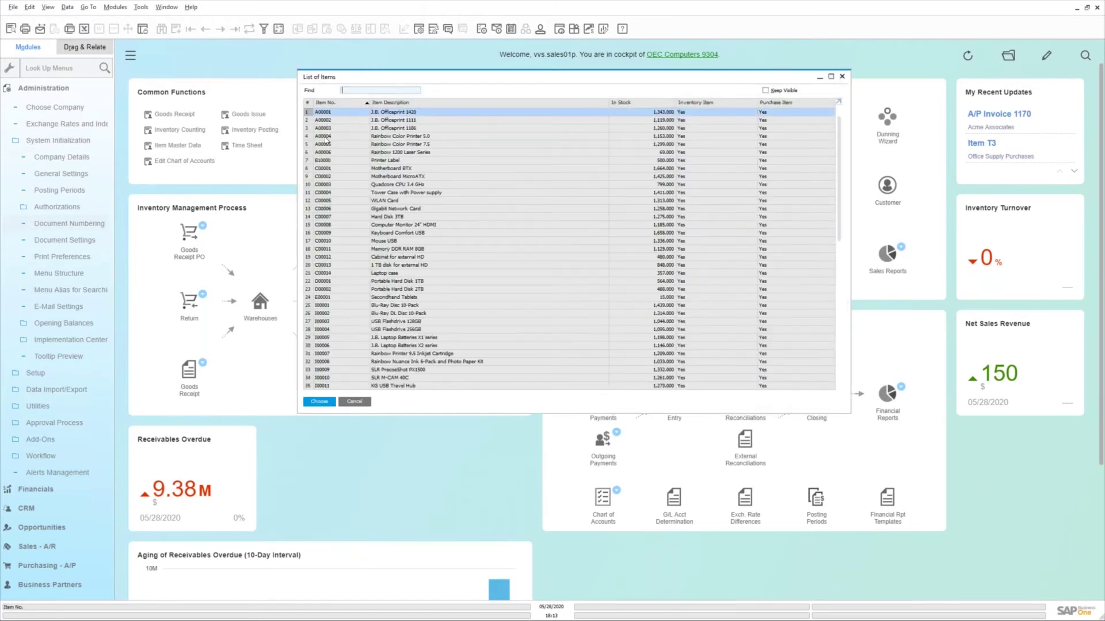
{"action": "scroll", "coordinate": [330, 337], "scroll_direction": "down", "scroll_amount": 1}
{"action": "scroll", "coordinate": [329, 337], "scroll_direction": "down", "scroll_amount": 3}
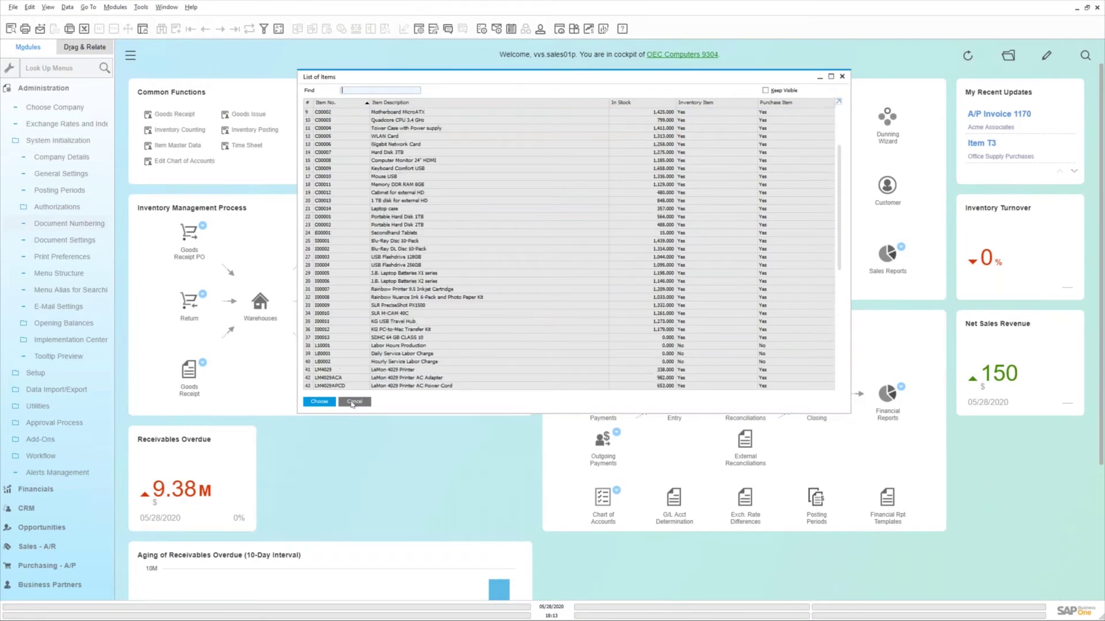
{"action": "key", "text": "Escape"}
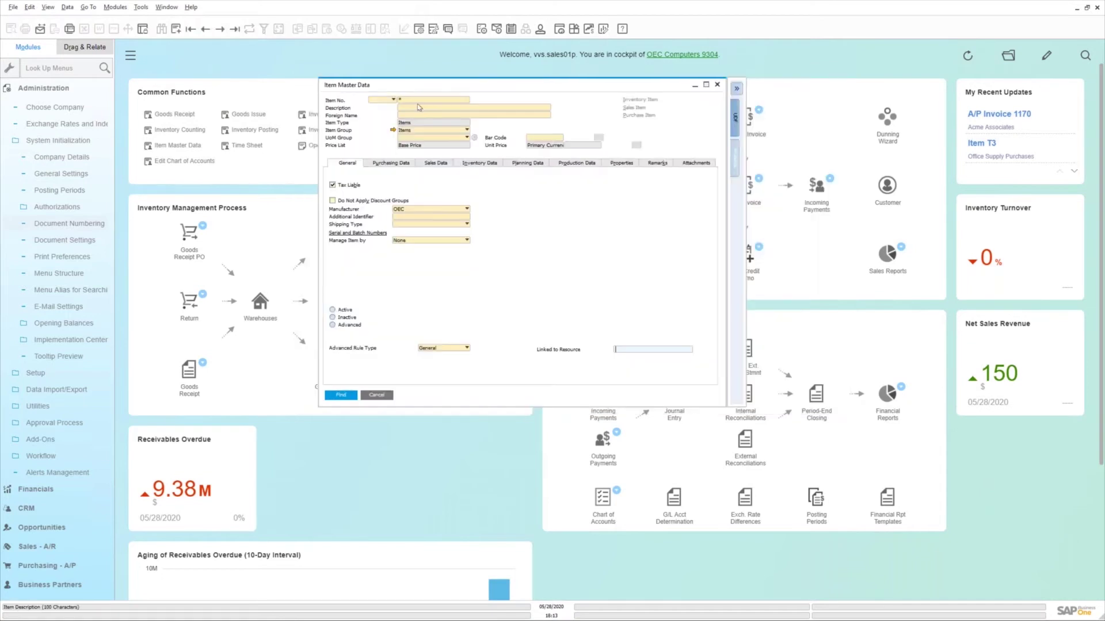
Create item QA001 with the description "Sales Inventory Item", exclude it from purchasing, and add the record
{"action": "key", "text": "ctrl+a"}
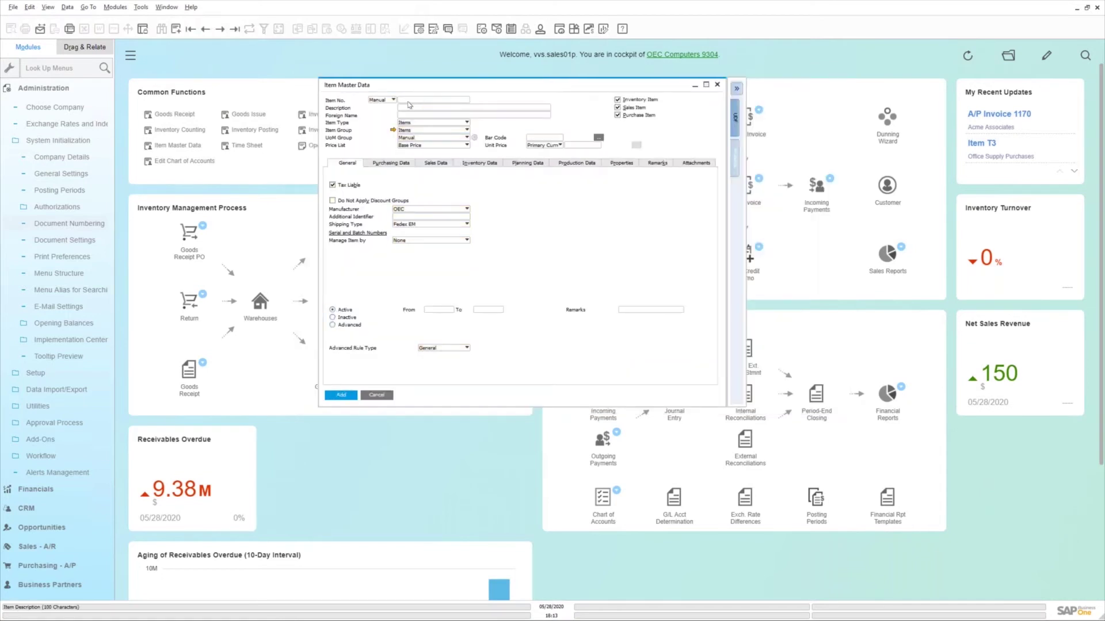
{"action": "left_click", "coordinate": [408, 101]}
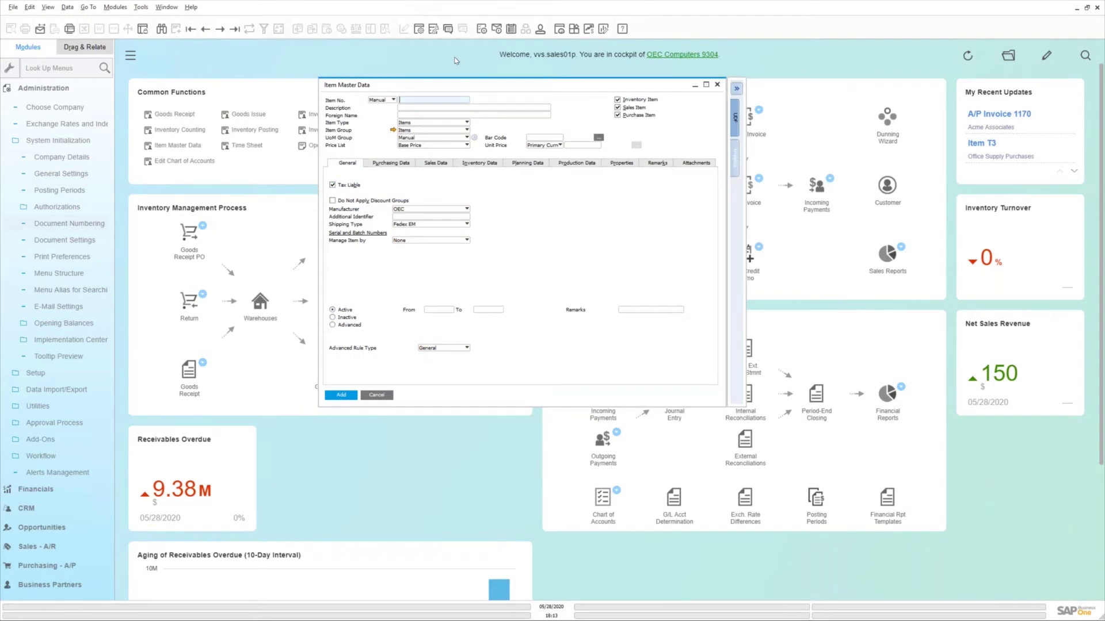
{"action": "type", "text": "QA001"}
{"action": "key", "text": "Tab"}
{"action": "type", "text": "Sal"}
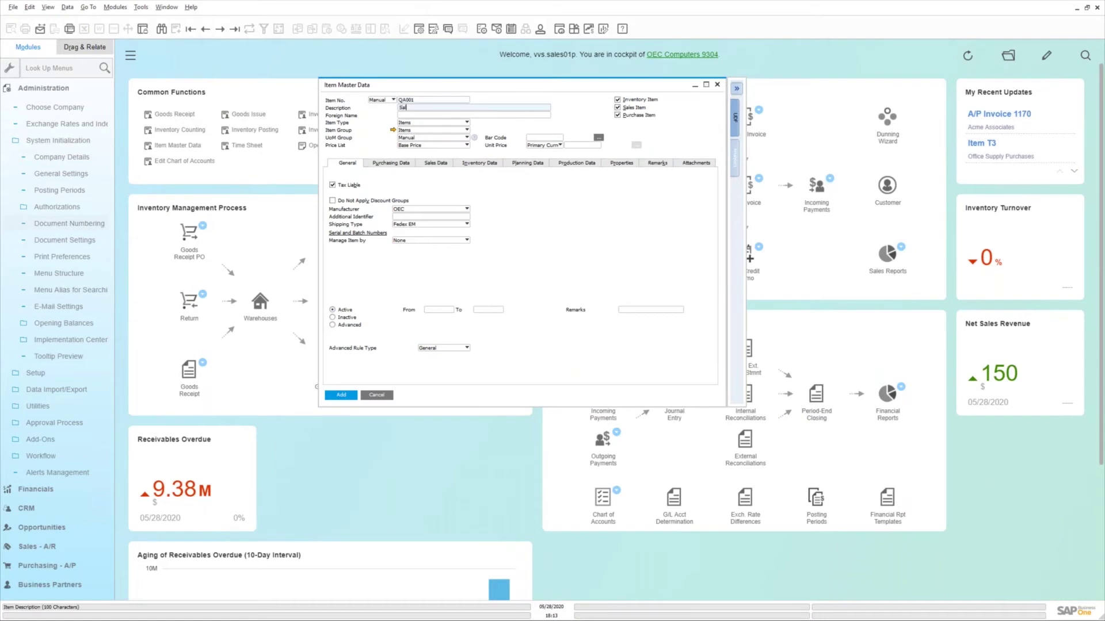
{"action": "type", "text": "es Inventory Item"}
{"action": "left_click", "coordinate": [660, 116]}
{"action": "left_click", "coordinate": [340, 396]}
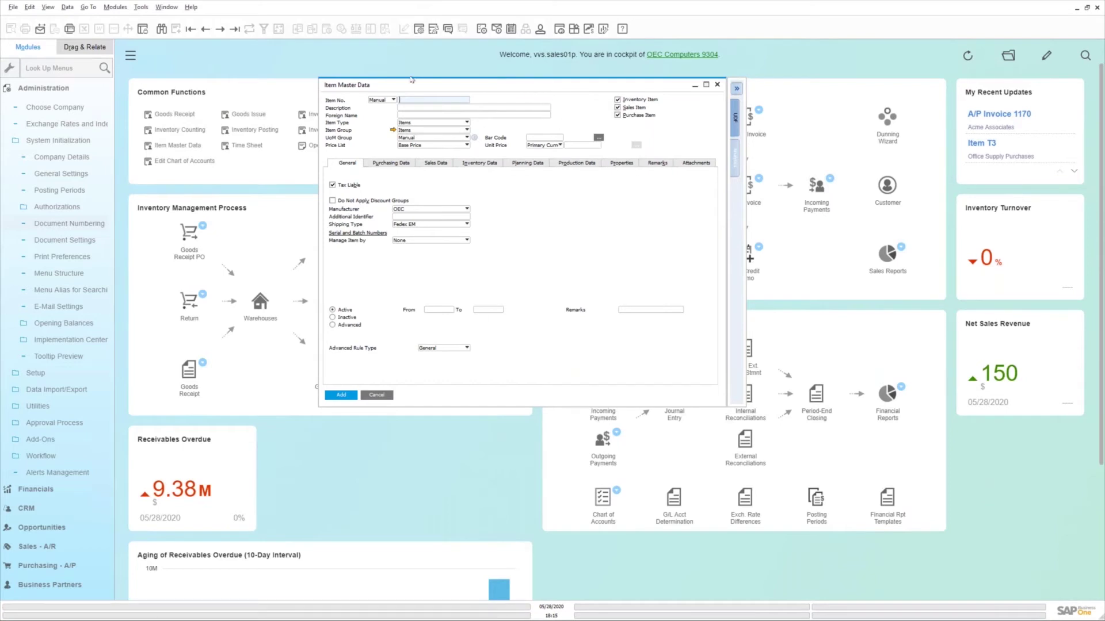
Open a new A/P Invoice for vendor V10000, Acme Associates, with posting date 05/28/2020
{"action": "left_click", "coordinate": [77, 87]}
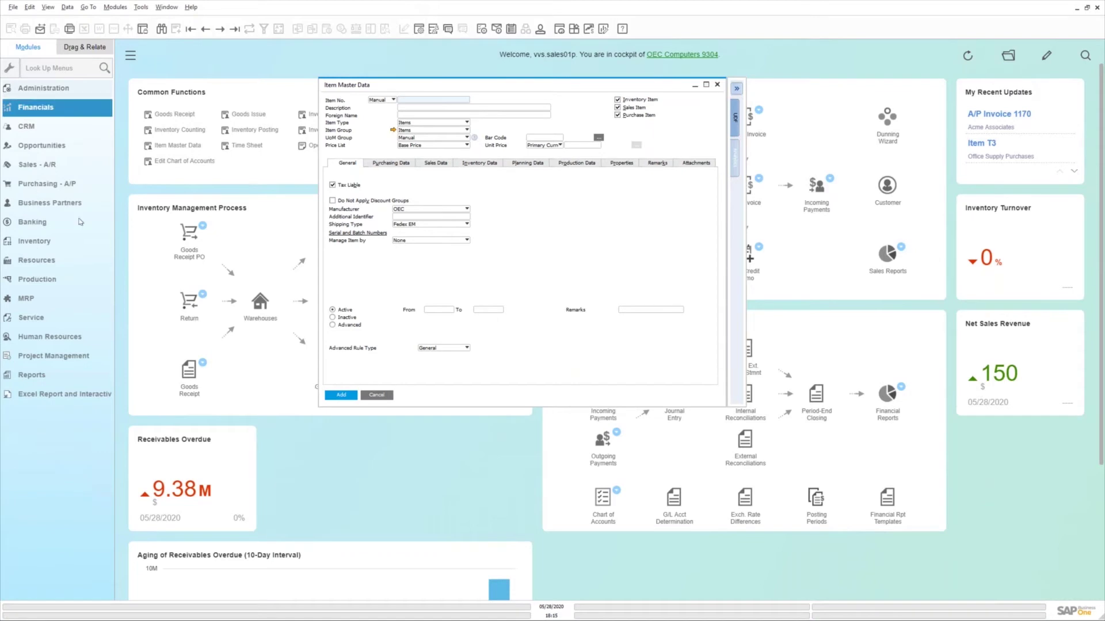
{"action": "left_click", "coordinate": [75, 182]}
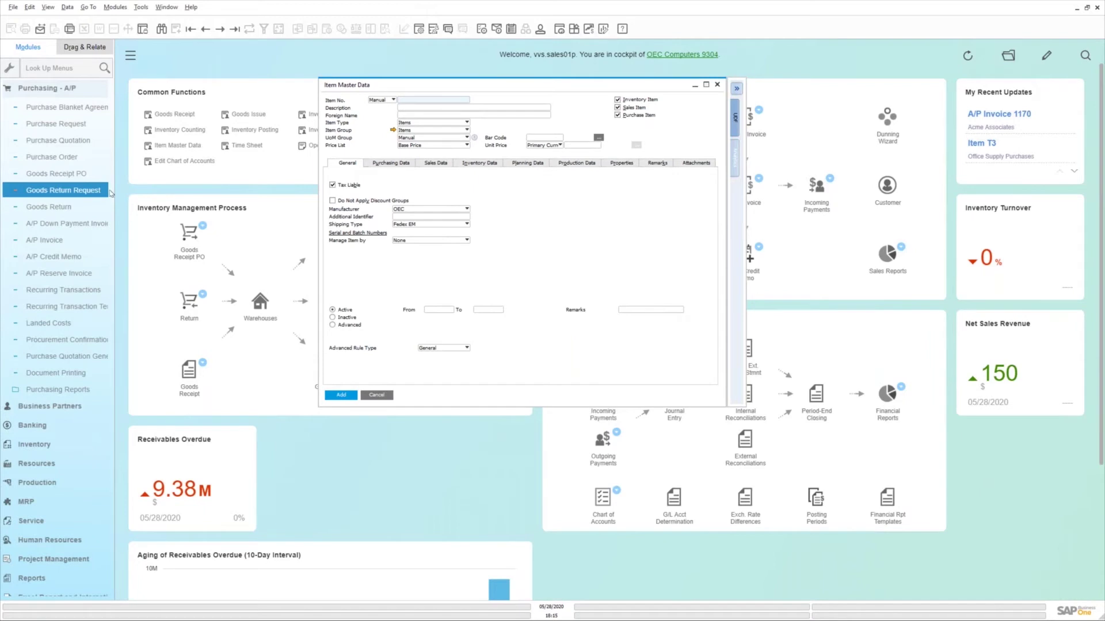
{"action": "left_click", "coordinate": [54, 241]}
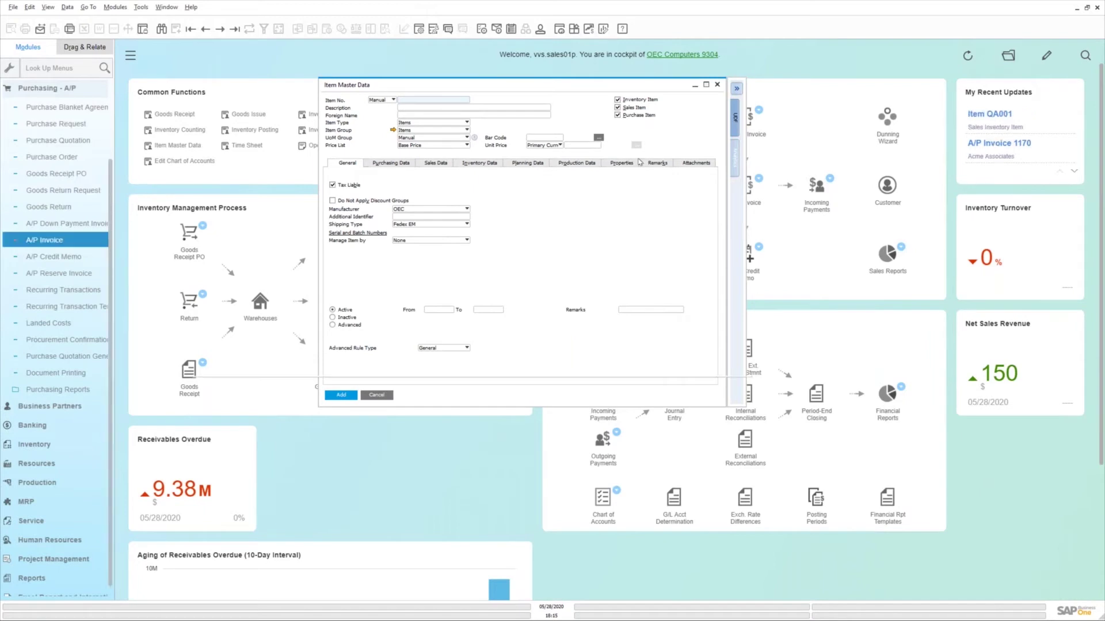
{"action": "left_click", "coordinate": [332, 68]}
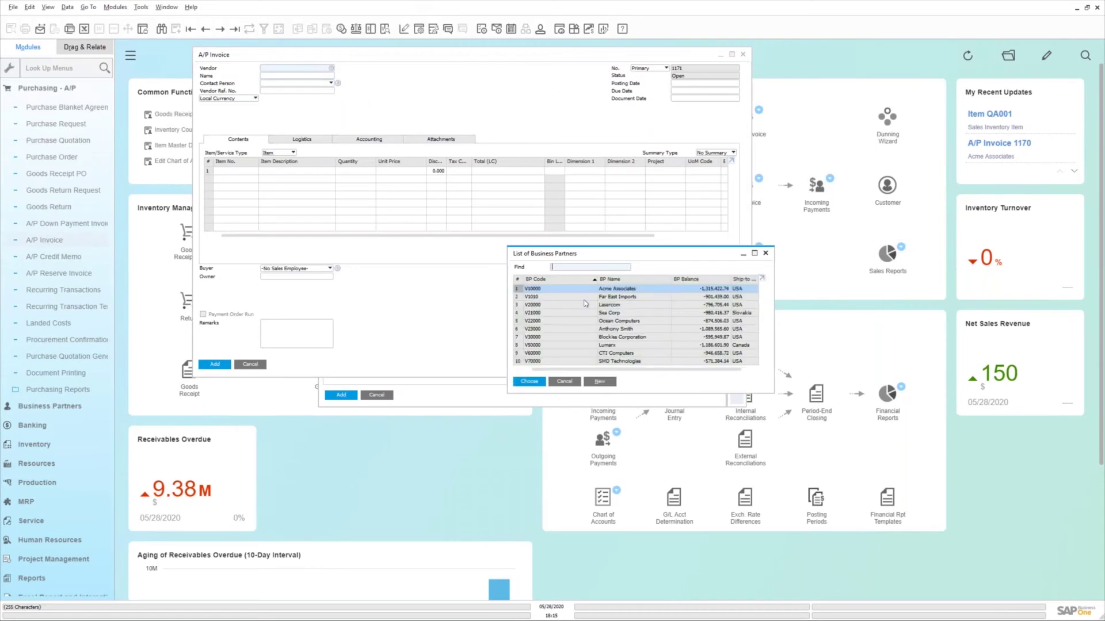
{"action": "key", "text": "Return"}
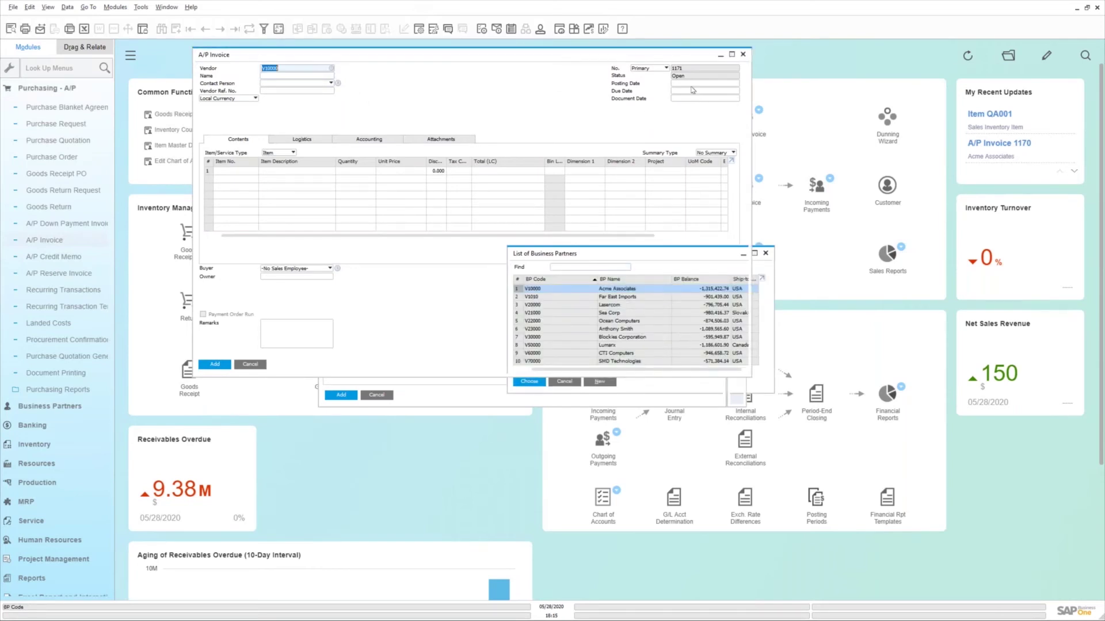
{"action": "left_click", "coordinate": [693, 84]}
{"action": "type", "text": "t"}
{"action": "key", "text": "Tab"}
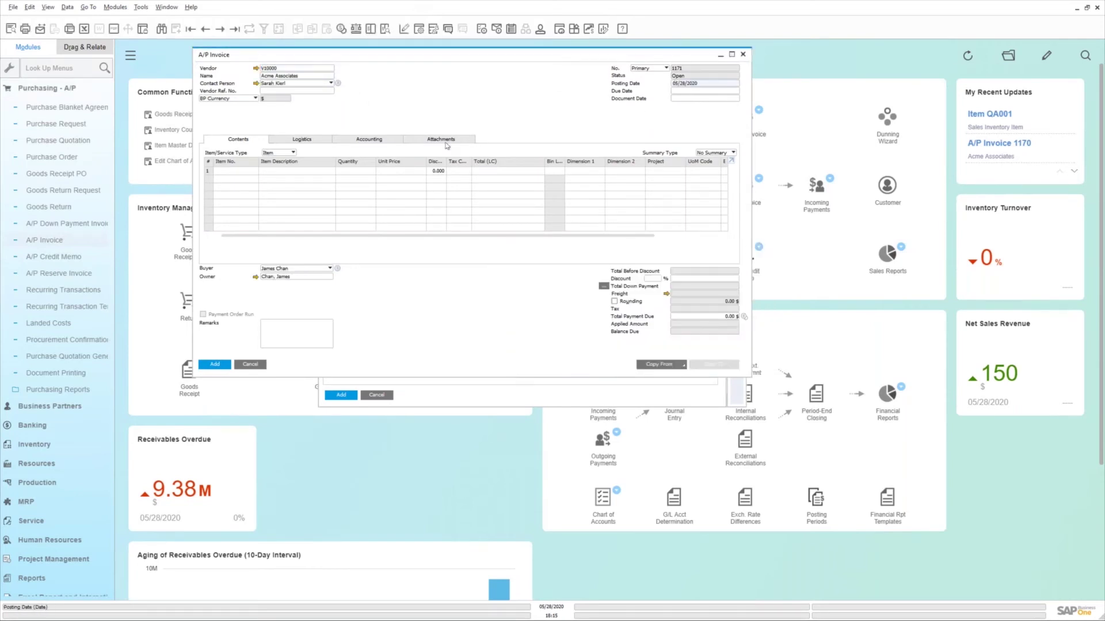
Try to find the new QA item for the A/P invoice's first line, and close the item list and invoice without adding
{"action": "left_click", "coordinate": [298, 171]}
{"action": "type", "text": "q"}
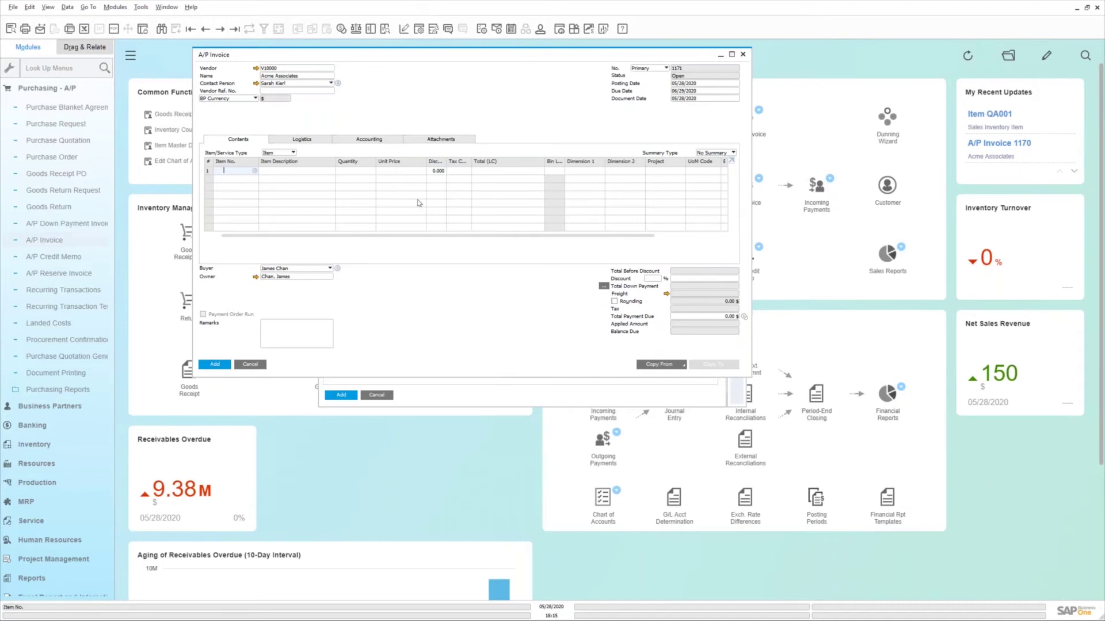
{"action": "key", "text": "Tab"}
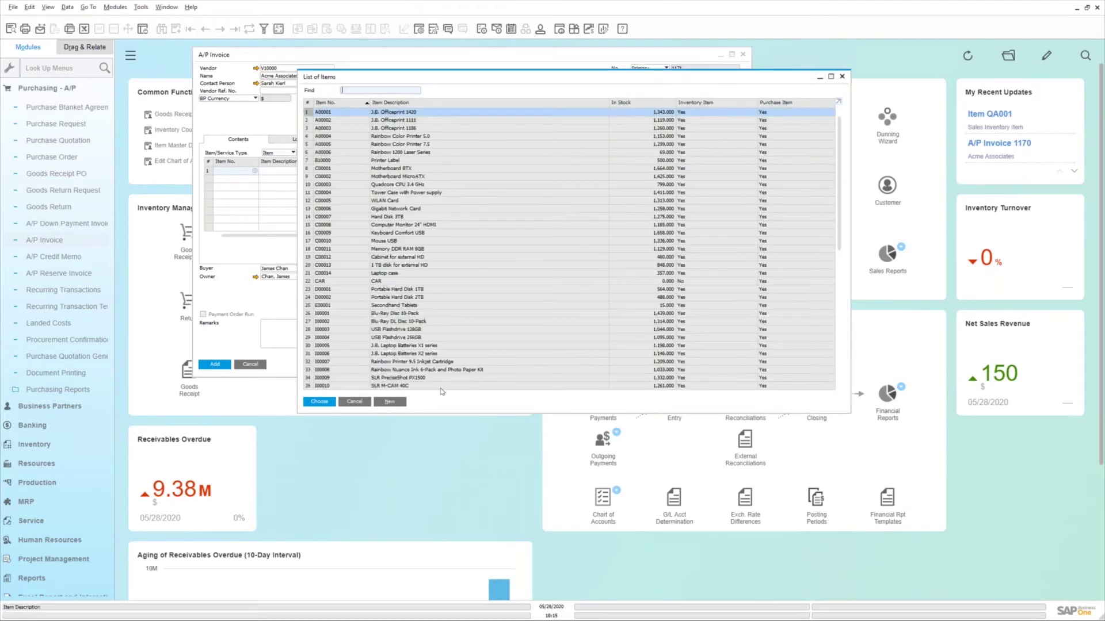
{"action": "left_click", "coordinate": [842, 78]}
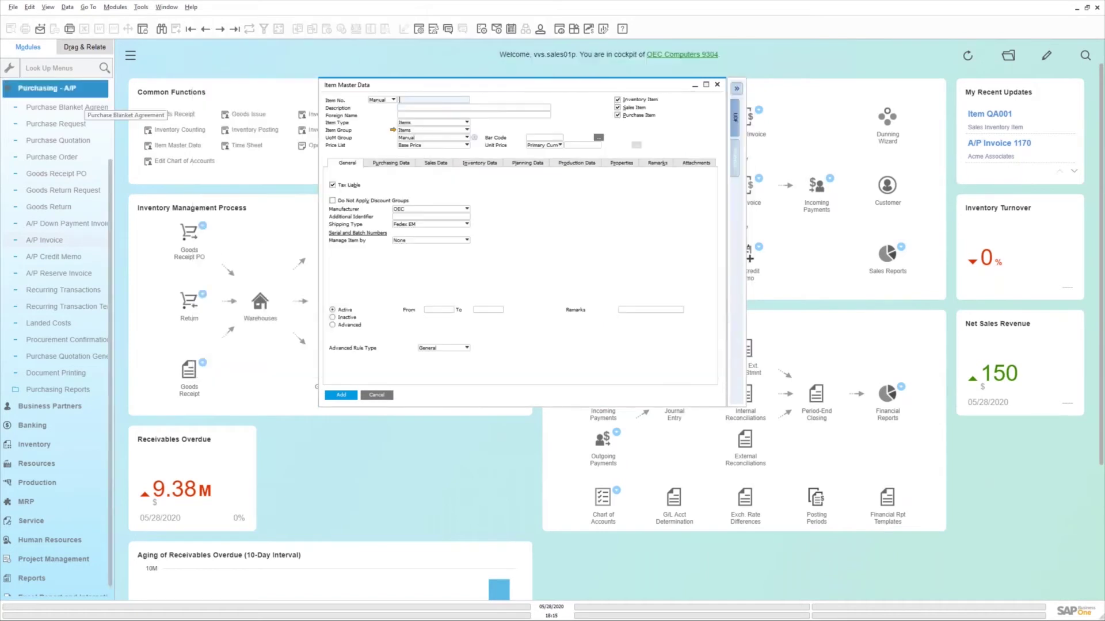
Open a new A/R Invoice for customer C20000, Maxi-Teq
{"action": "left_click", "coordinate": [46, 88]}
{"action": "left_click", "coordinate": [57, 165]}
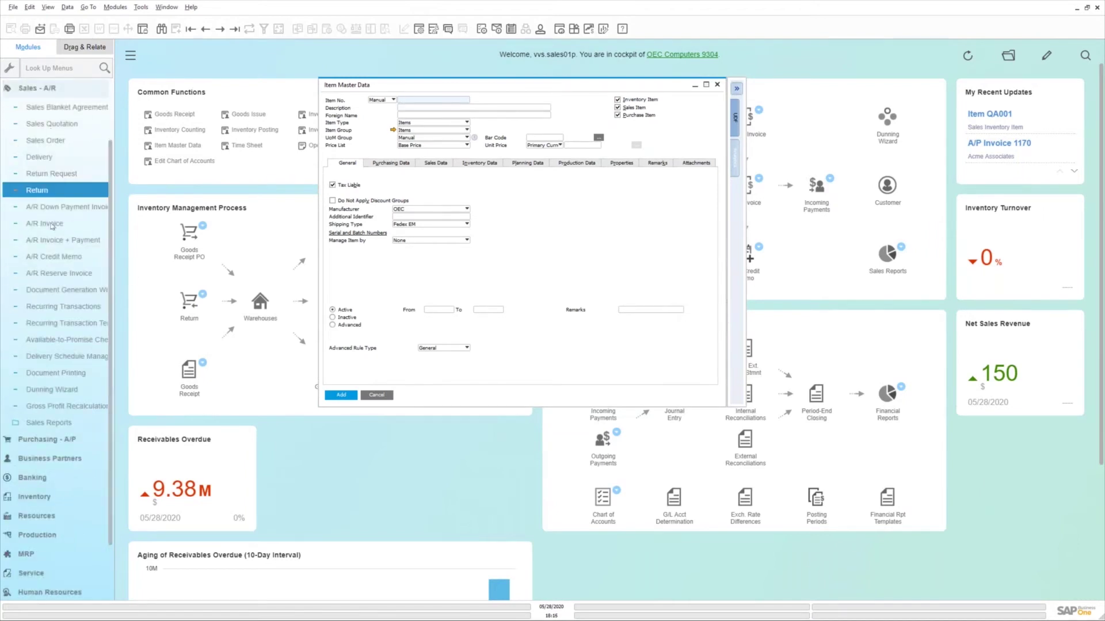
{"action": "left_click", "coordinate": [52, 225]}
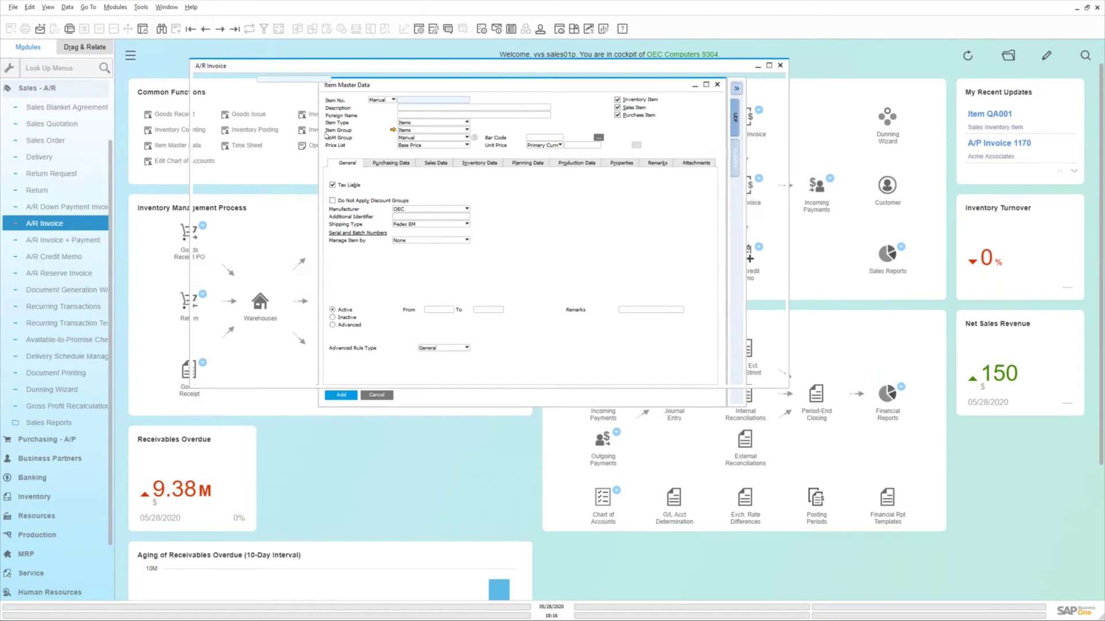
{"action": "left_click", "coordinate": [330, 80]}
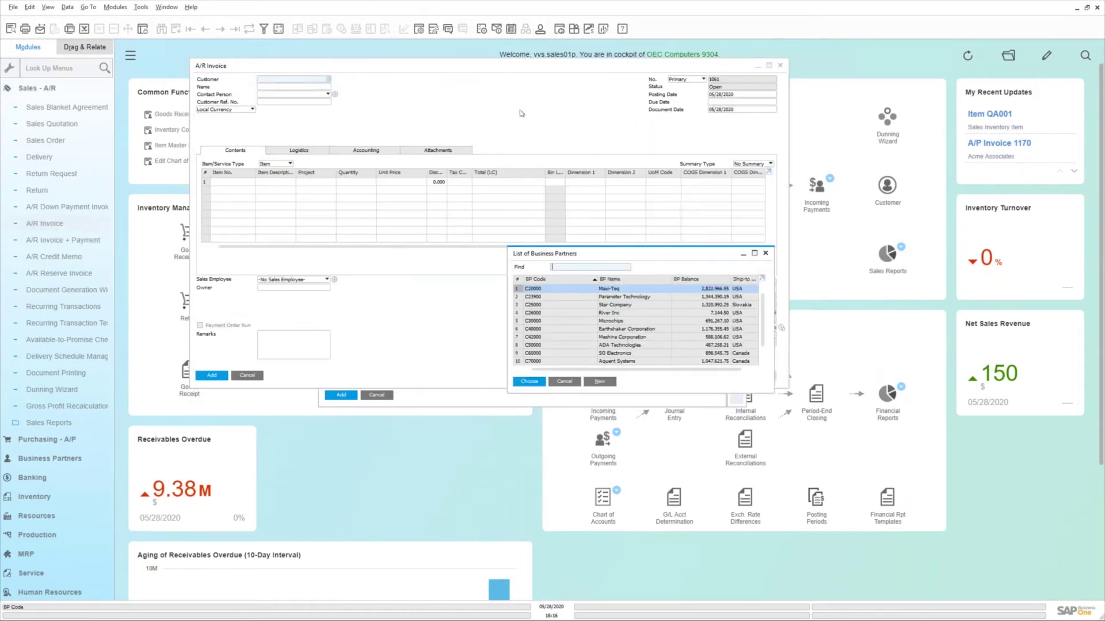
{"action": "key", "text": "Return"}
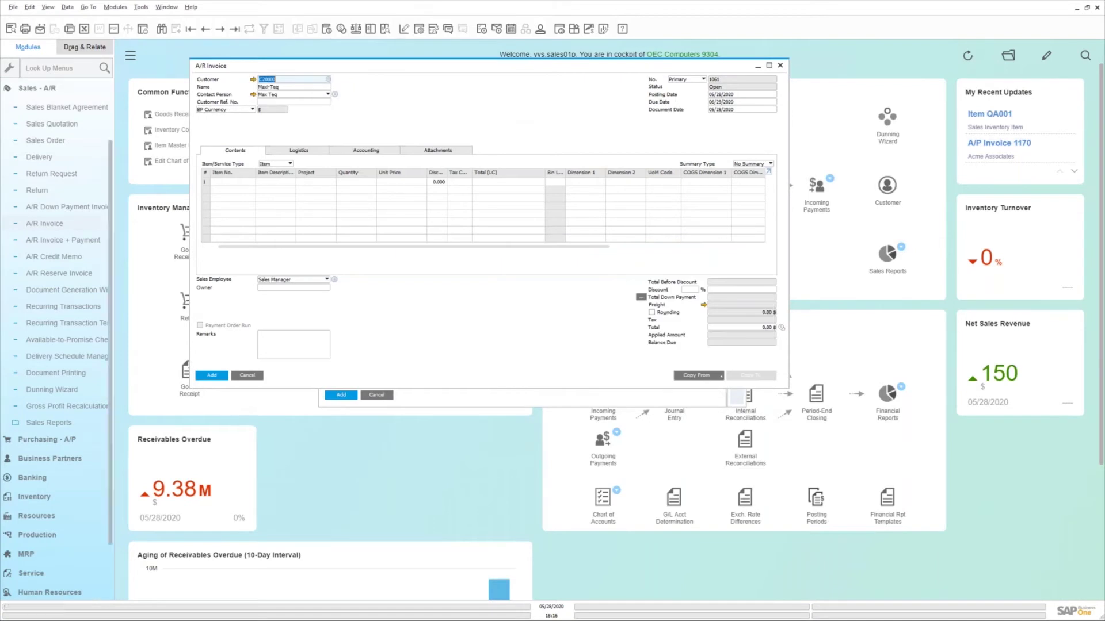
Enter item QA001 at a unit price of 100 on the A/R invoice, try to add it, and review the item's record
{"action": "left_click", "coordinate": [218, 183]}
{"action": "type", "text": "qa"}
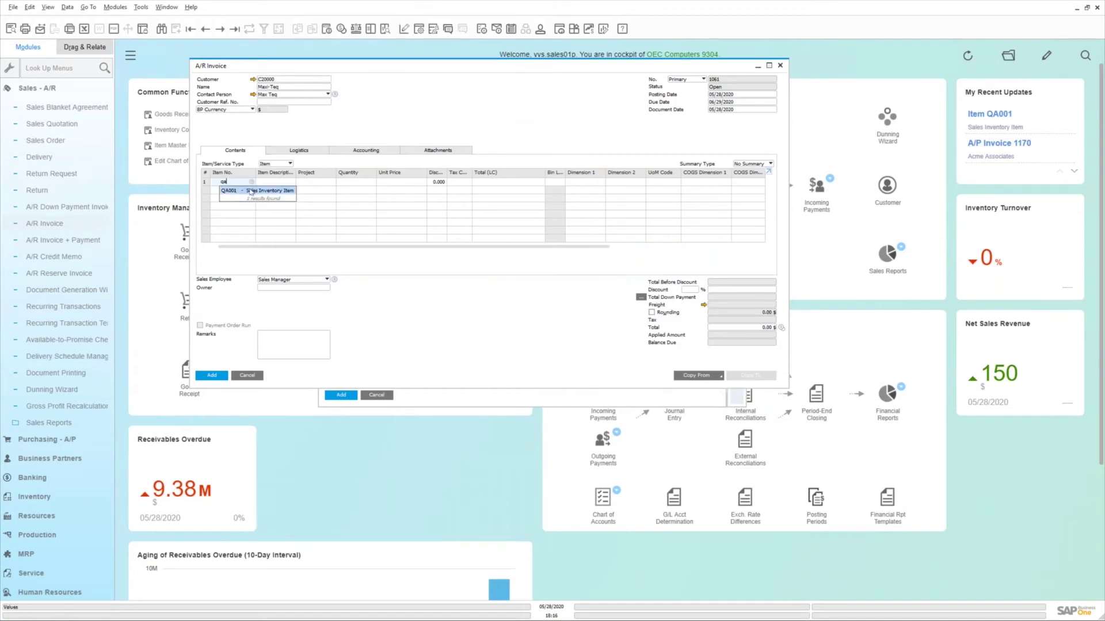
{"action": "left_click", "coordinate": [257, 195]}
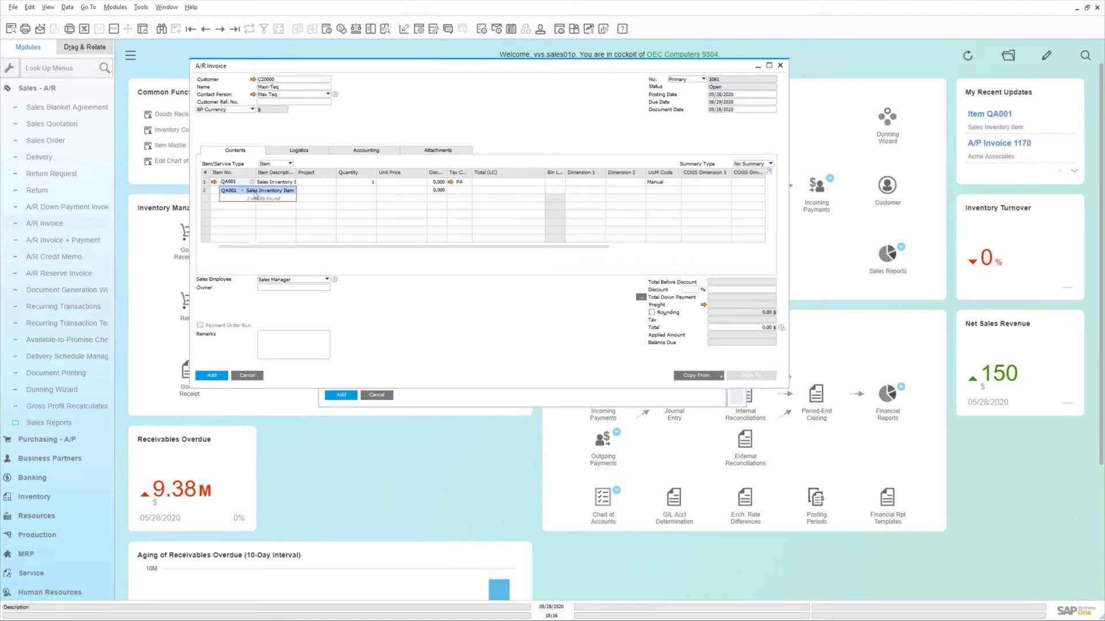
{"action": "left_click", "coordinate": [406, 182]}
{"action": "key", "text": "Tab"}
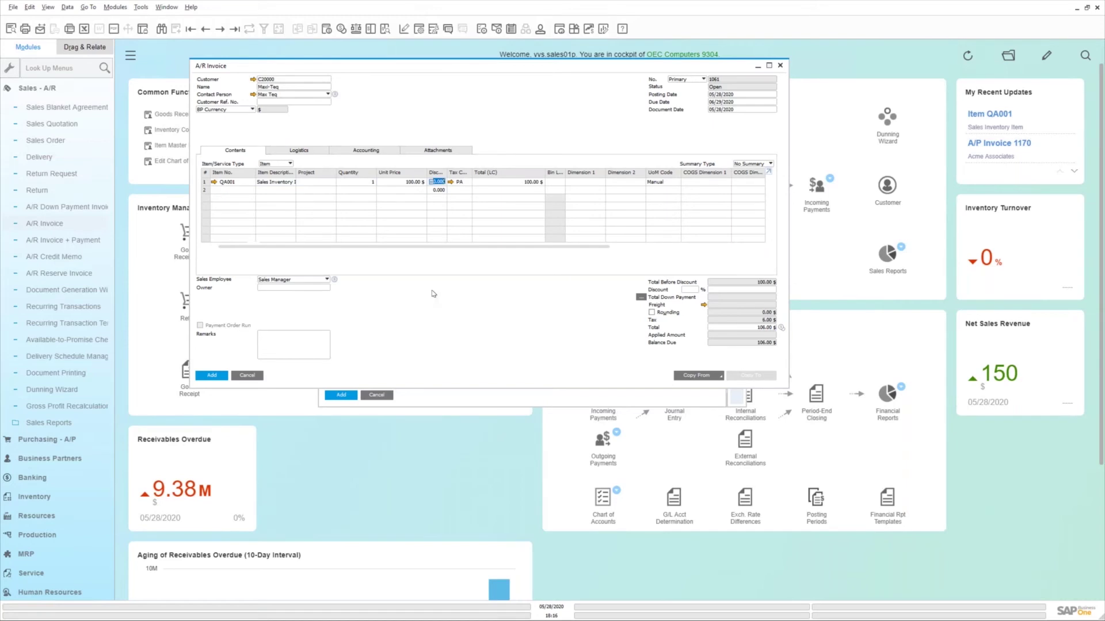
{"action": "left_click", "coordinate": [209, 379]}
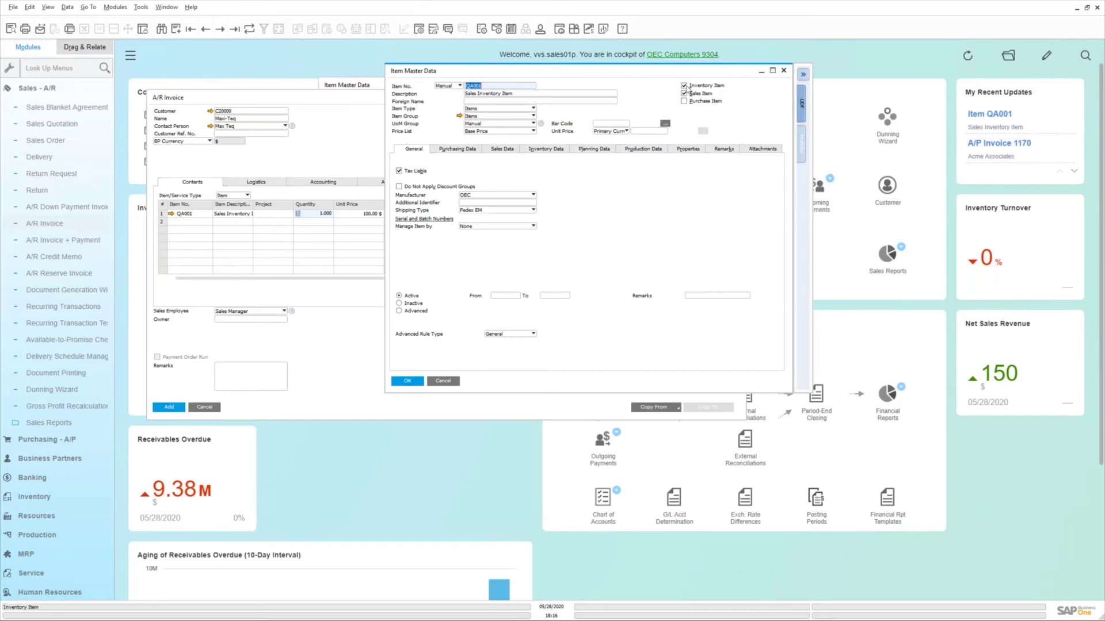
{"action": "left_click", "coordinate": [442, 383]}
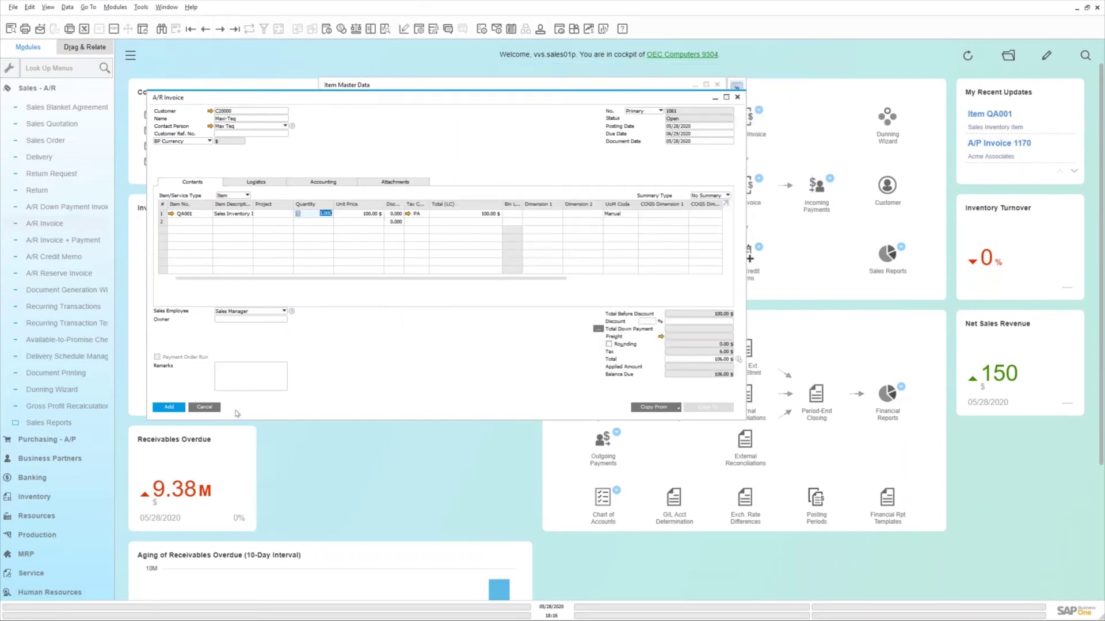
Open a new Goods Receipt under Inventory Transactions and enter item QA001 on its first line
{"action": "left_click", "coordinate": [37, 88]}
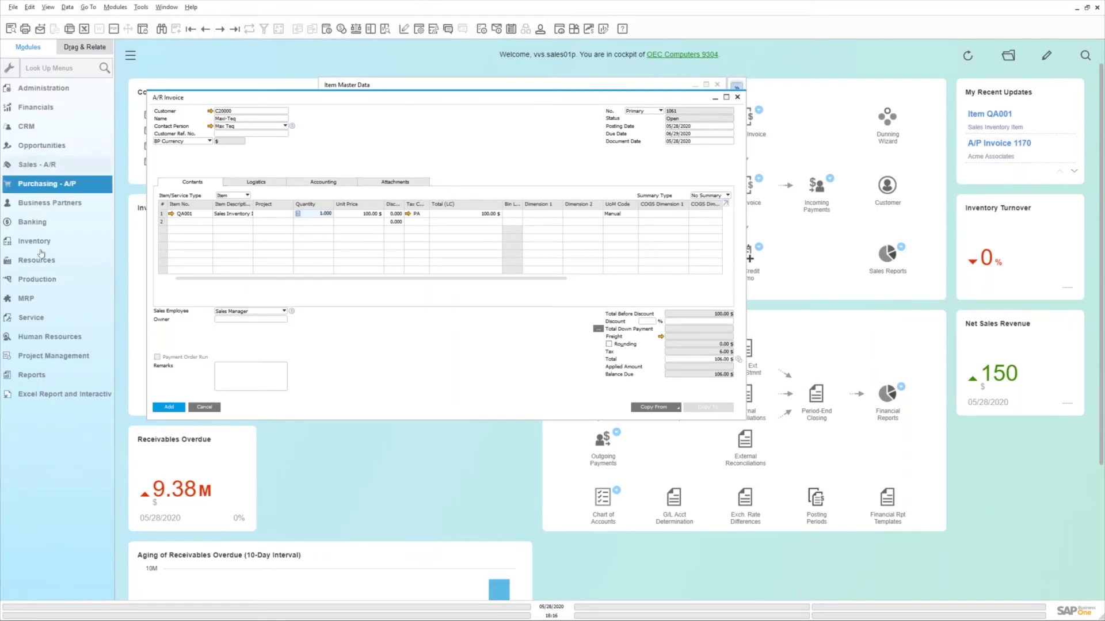
{"action": "left_click", "coordinate": [57, 242]}
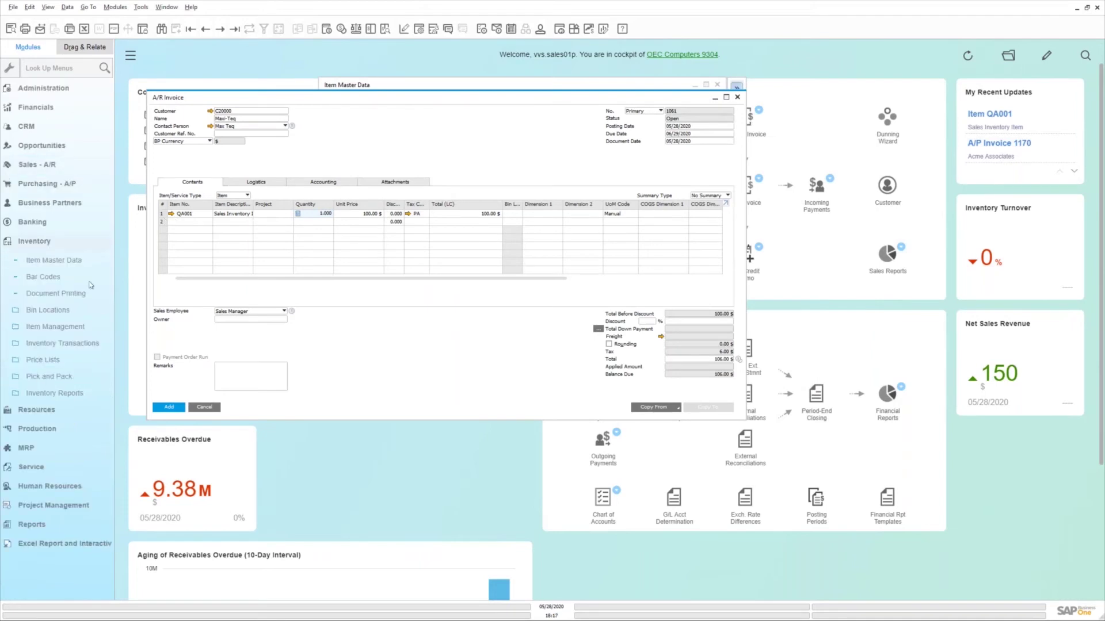
{"action": "left_click", "coordinate": [56, 344]}
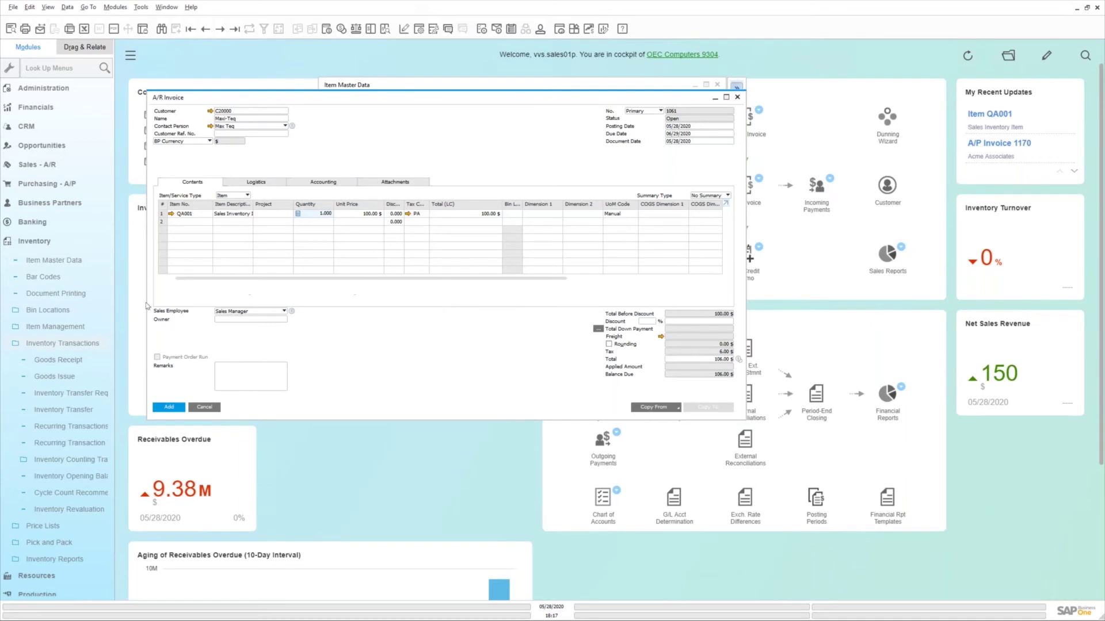
{"action": "left_click", "coordinate": [106, 259]}
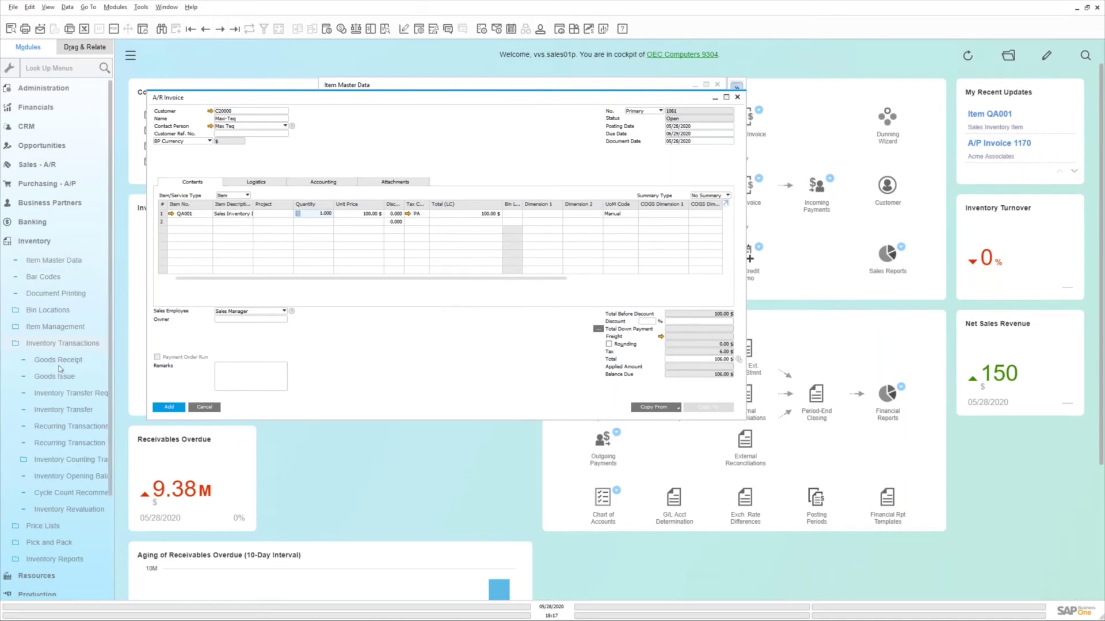
{"action": "left_click", "coordinate": [59, 363]}
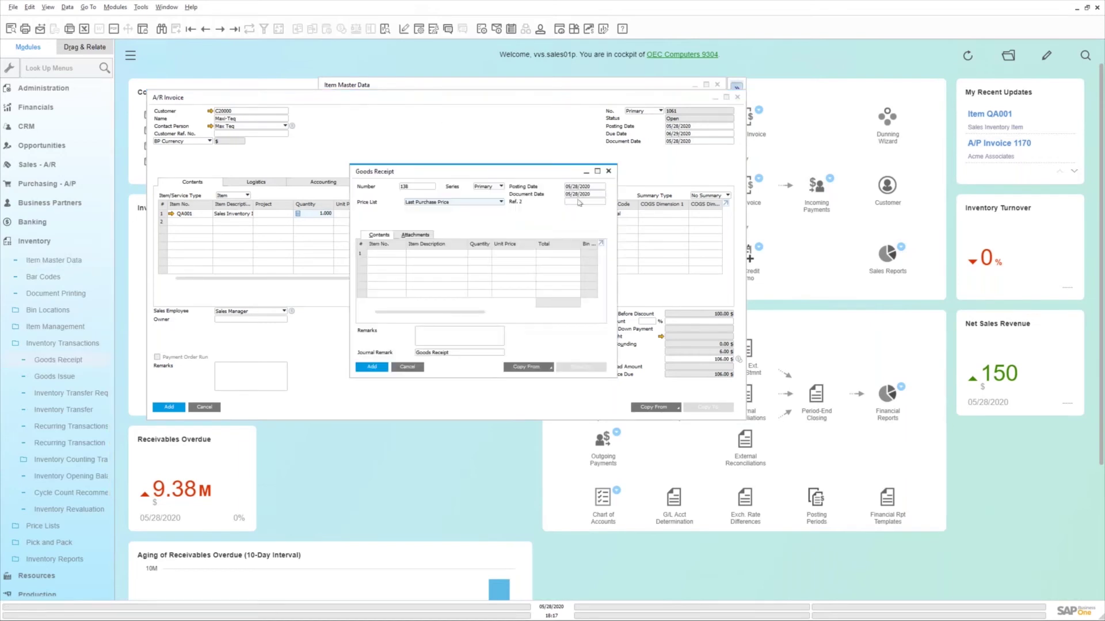
{"action": "left_click", "coordinate": [394, 258]}
{"action": "type", "text": "qa"}
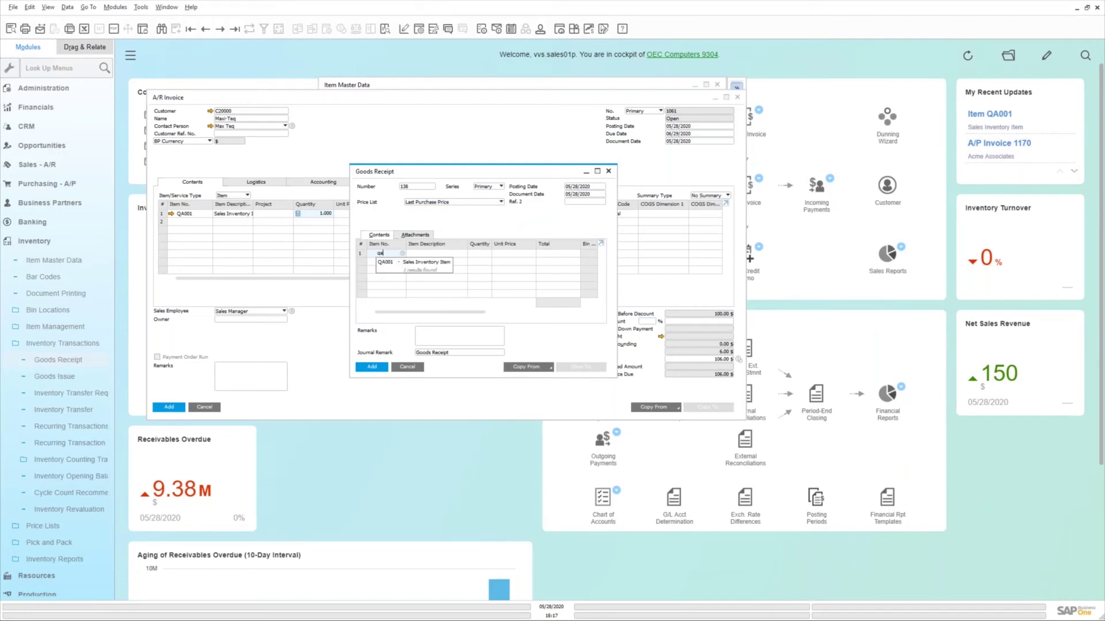
{"action": "key", "text": "Tab"}
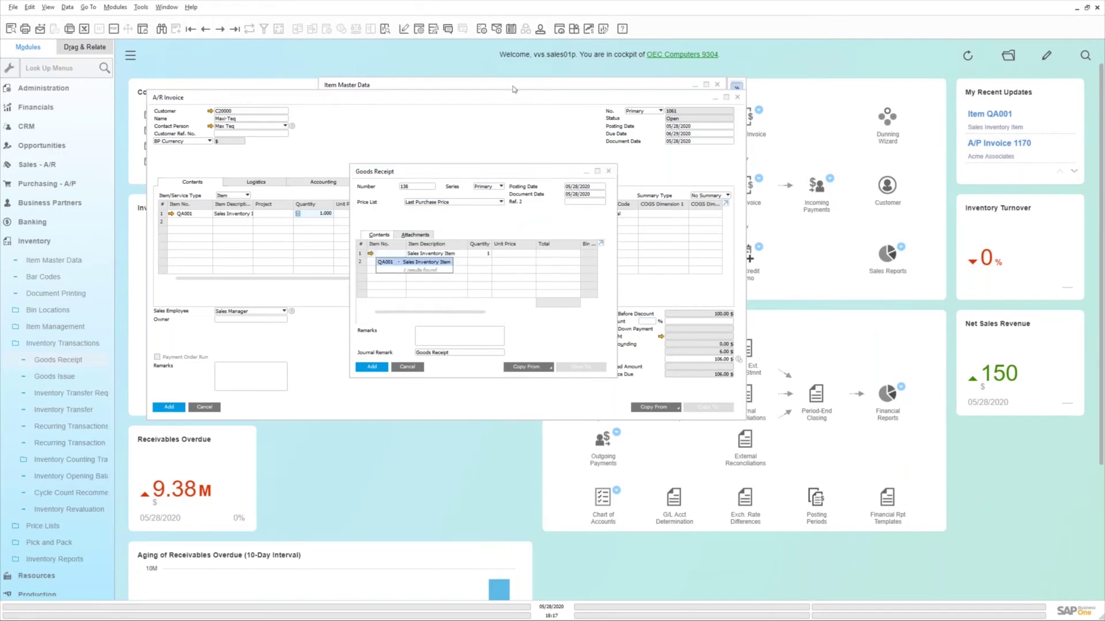
Set the unit price of QA001 to 50, add the goods receipt, and close its form
{"action": "key", "text": "Tab"}
{"action": "type", "text": "50"}
{"action": "key", "text": "Tab"}
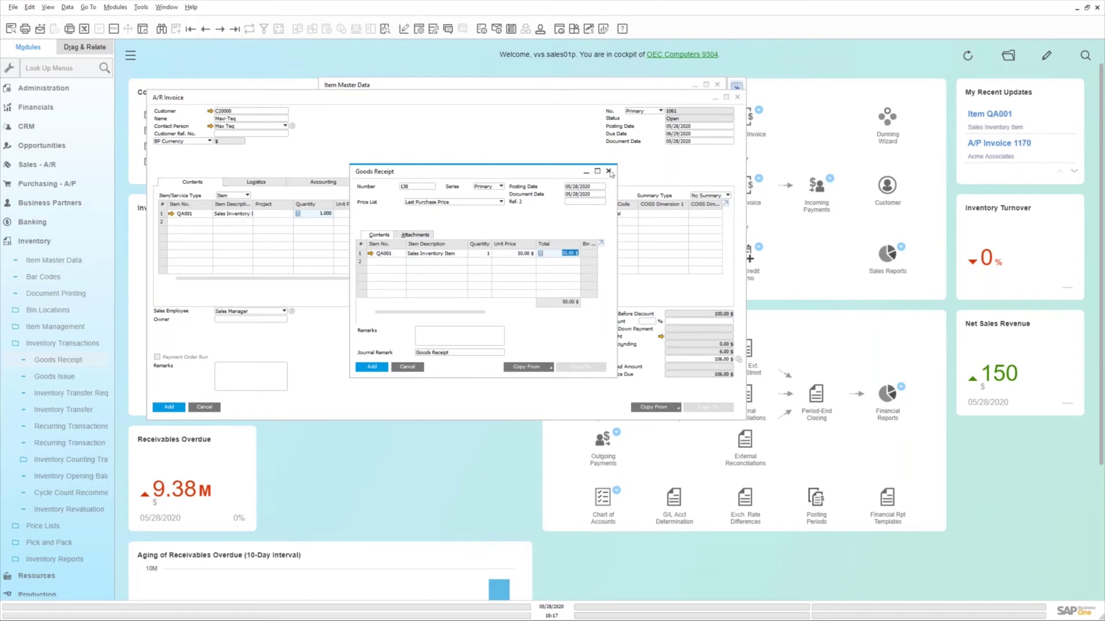
{"action": "left_click", "coordinate": [371, 368]}
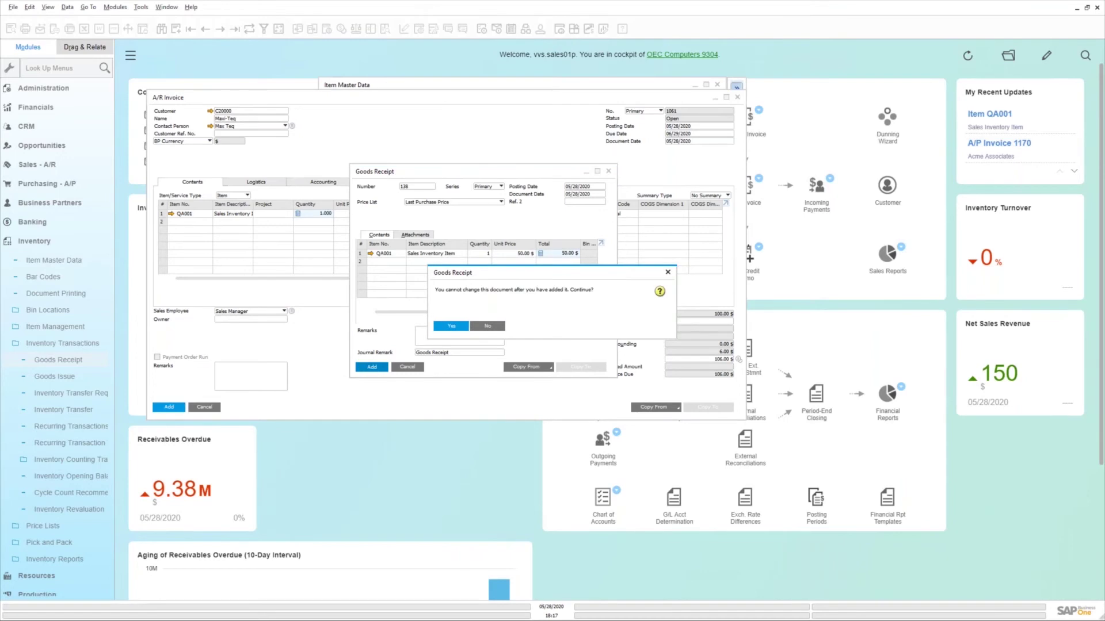
{"action": "key", "text": "Escape"}
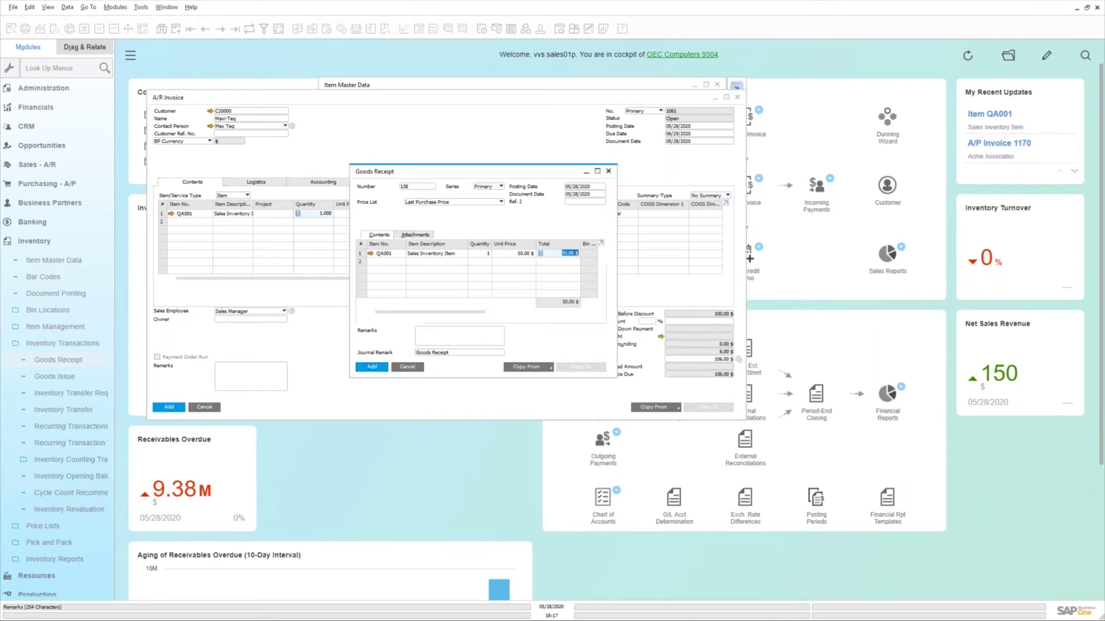
{"action": "left_click", "coordinate": [608, 172]}
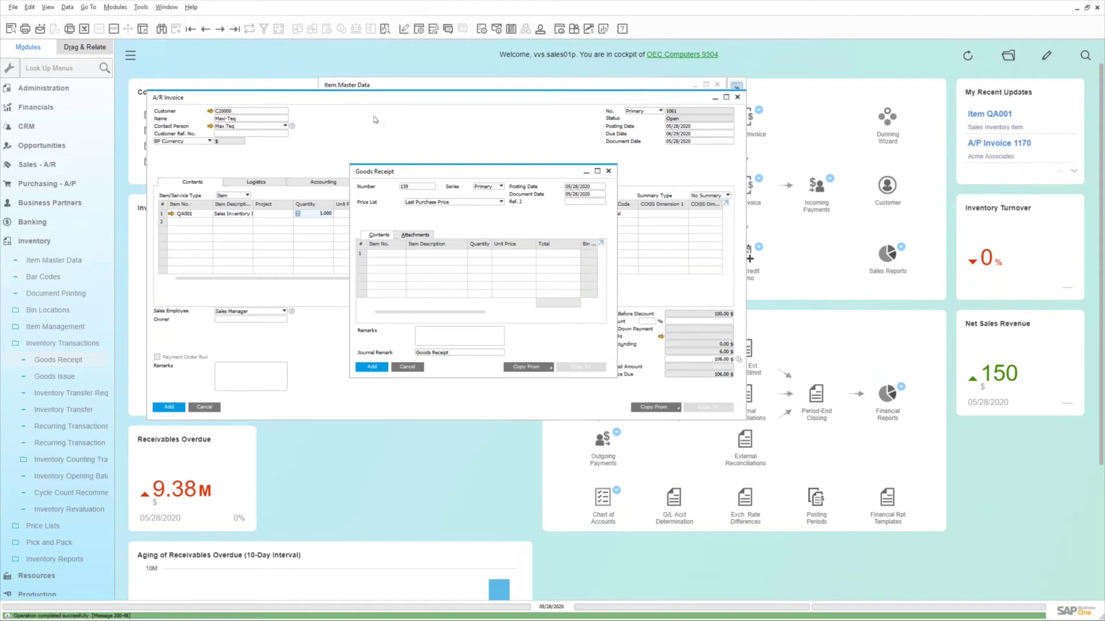
Open the master record of QA001 from the A/R invoice line and check its stock per warehouse in the inventory data
{"action": "left_click", "coordinate": [172, 213]}
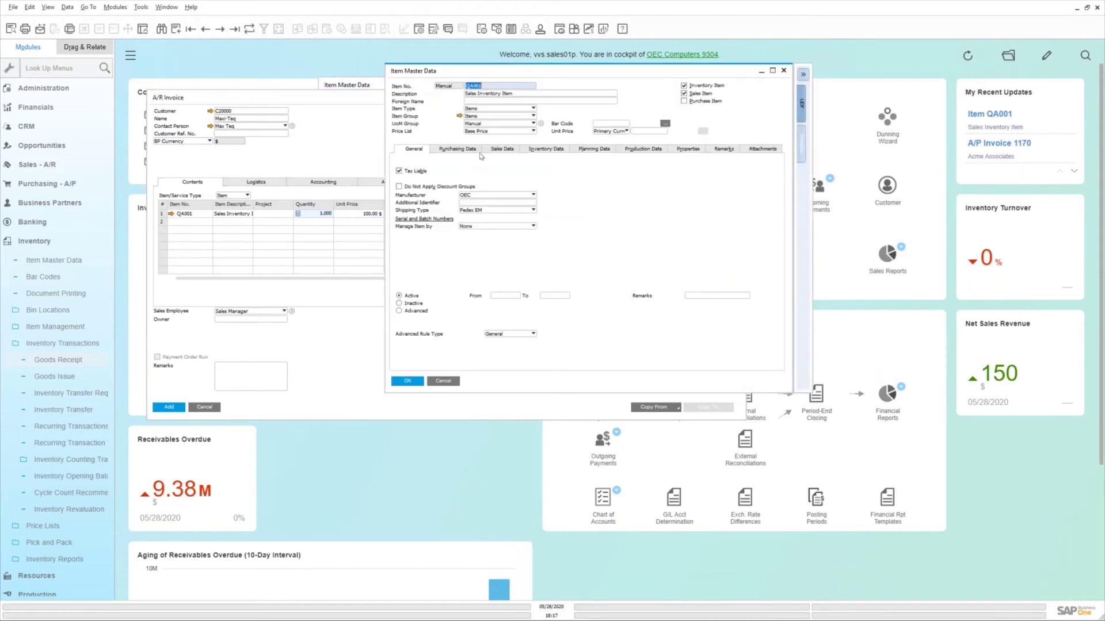
{"action": "left_click", "coordinate": [528, 151]}
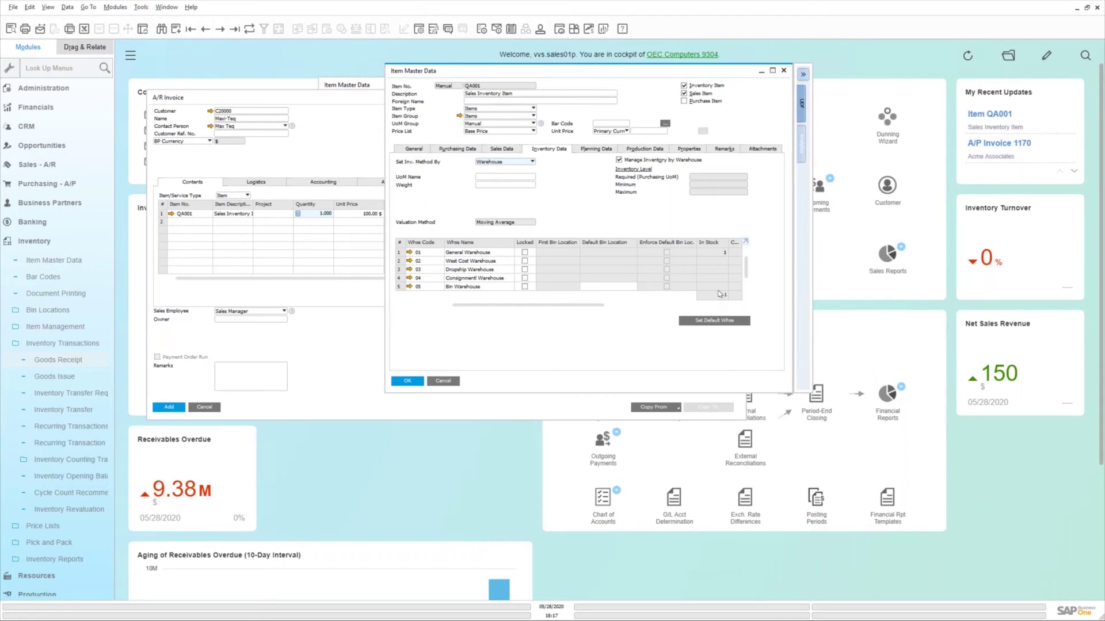
Review the stock quantities and item cost of QA001 for each warehouse in the inventory data
{"action": "left_click_drag", "start_coordinate": [591, 305], "coordinate": [765, 314]}
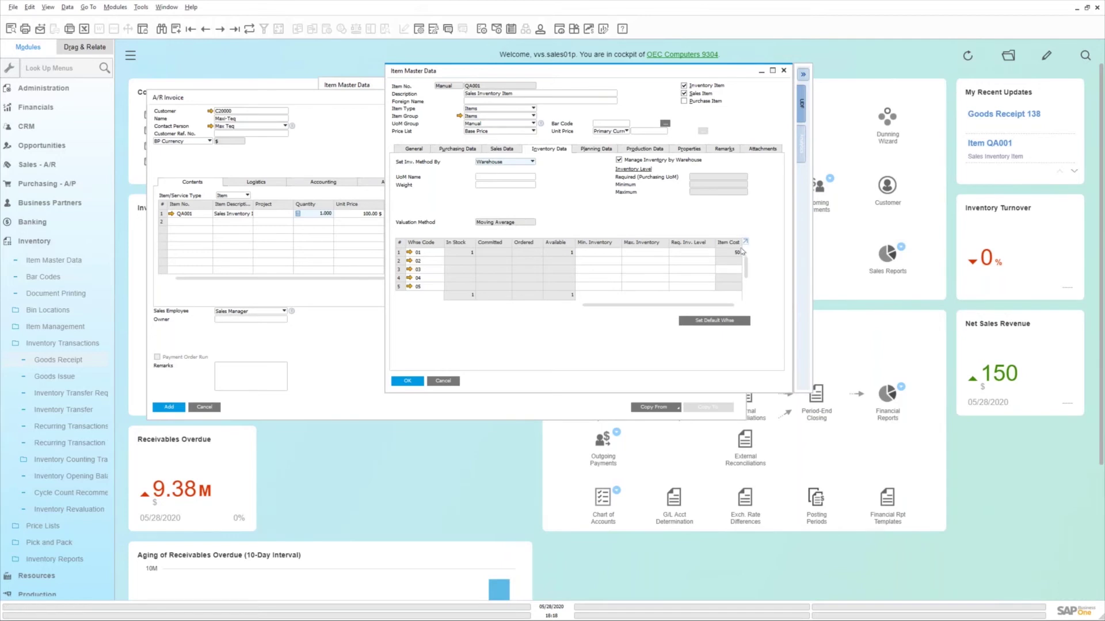
{"action": "left_click_drag", "start_coordinate": [661, 306], "coordinate": [582, 305]}
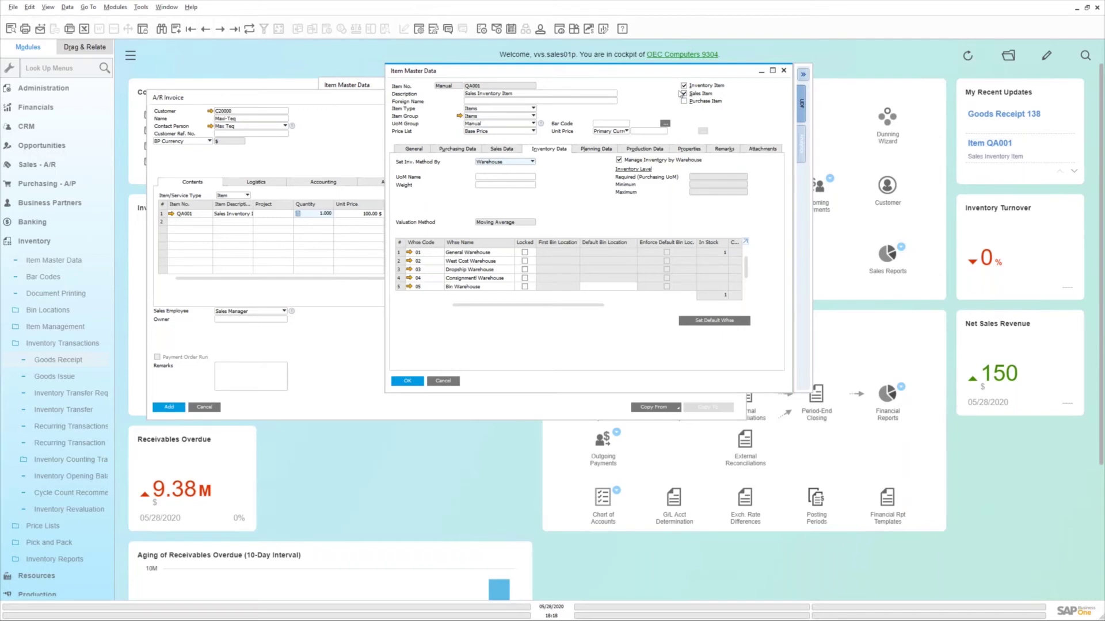
Start a new item master record with item number QA002 and description Purchase Office Supplies
{"action": "key", "text": "ctrl+a"}
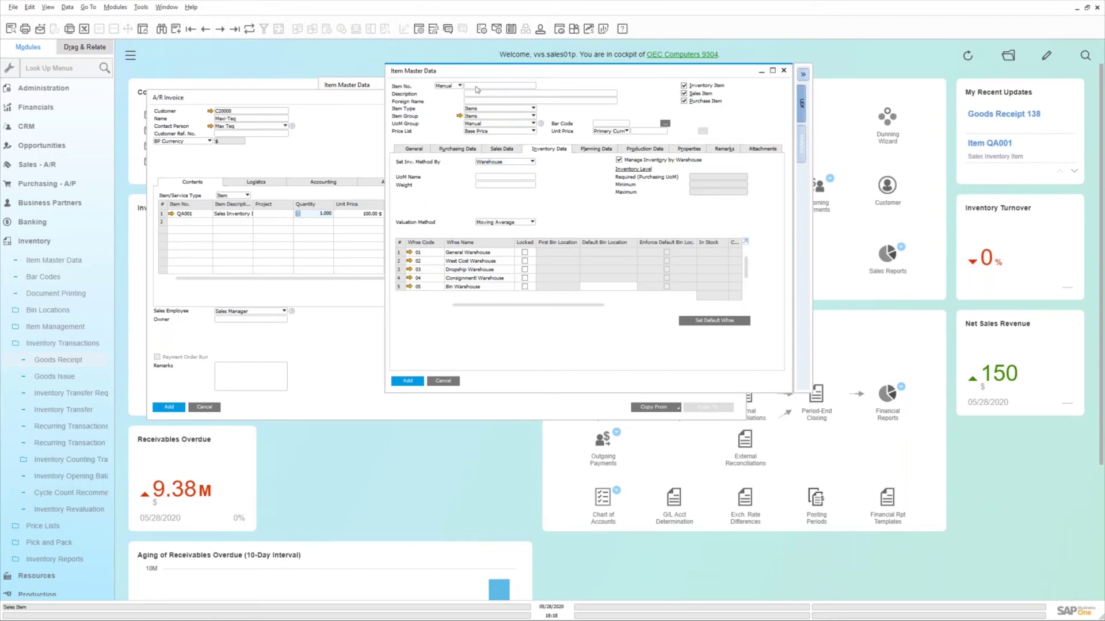
{"action": "left_click", "coordinate": [477, 88]}
{"action": "type", "text": "QA002"}
{"action": "left_click", "coordinate": [478, 93]}
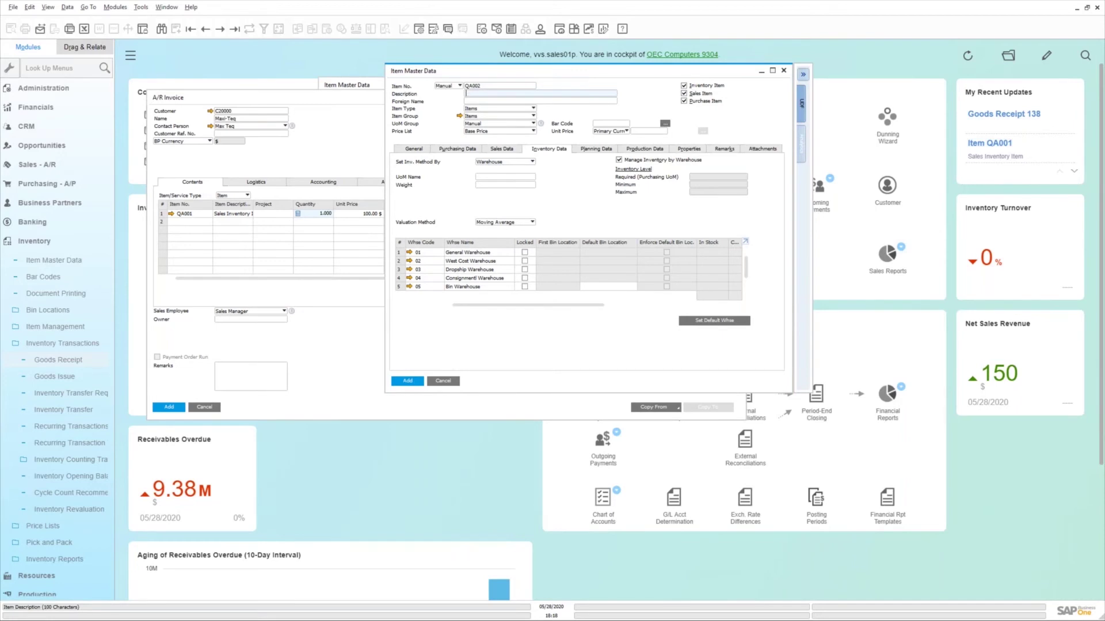
{"action": "type", "text": "Sales"}
{"action": "key", "text": "BackSpace"}
{"action": "key", "text": "BackSpace"}
{"action": "key", "text": "BackSpace"}
{"action": "type", "text": "Purchase Office Supplies"}
{"action": "key", "text": "Tab"}
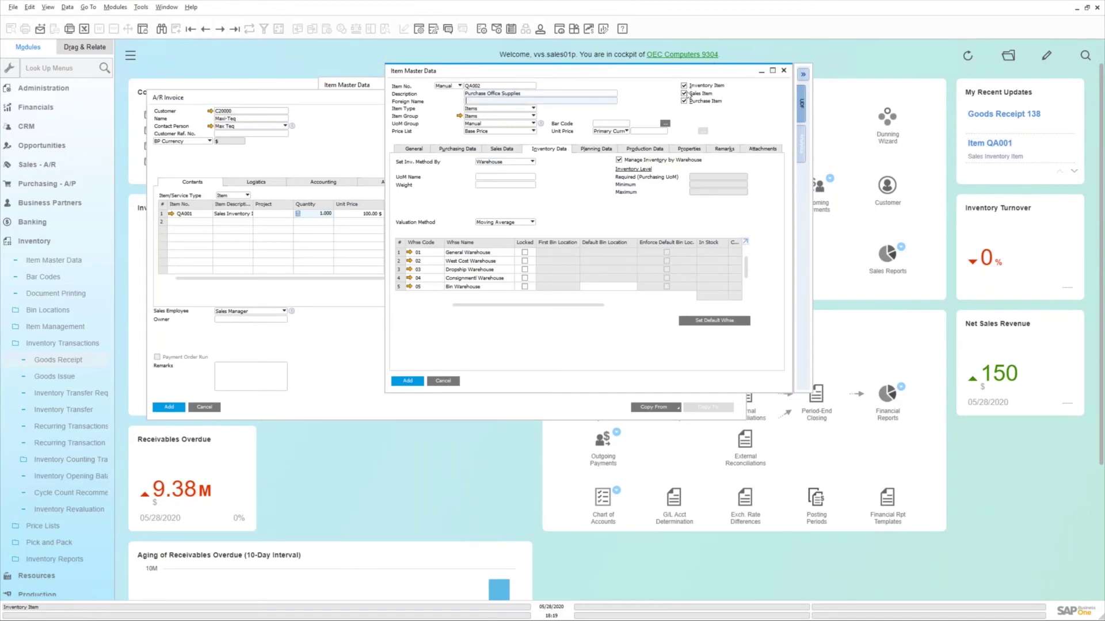
Make QA002 a purchase item only and assign it to the Office Supplies group, accepting the group's default item information
{"action": "left_click", "coordinate": [686, 94]}
{"action": "left_click", "coordinate": [512, 86]}
{"action": "left_click", "coordinate": [533, 115]}
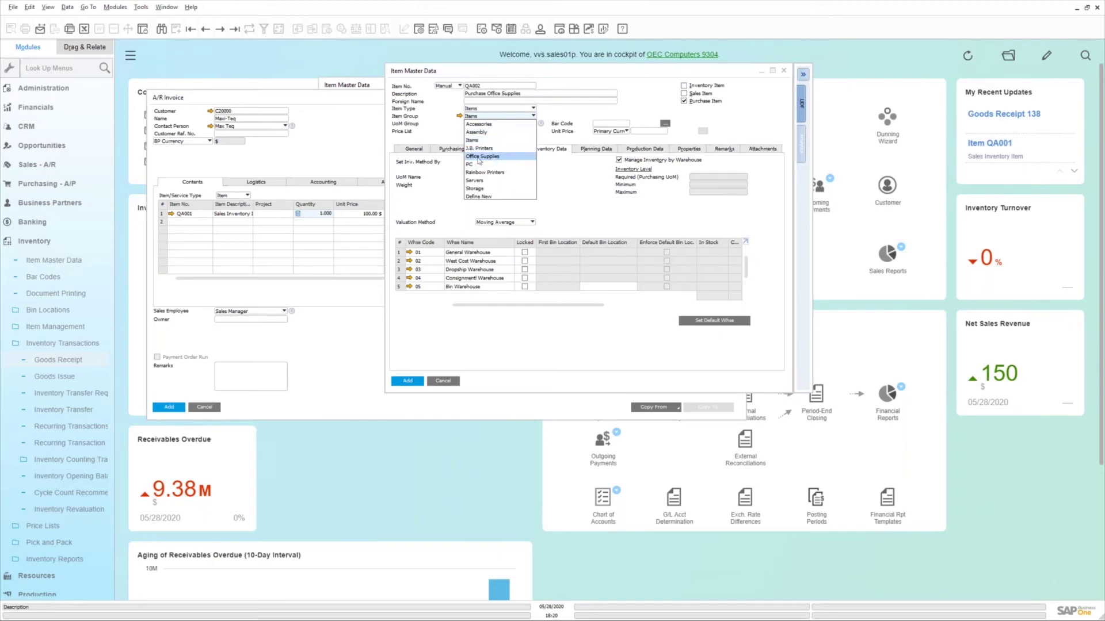
{"action": "left_click", "coordinate": [480, 157]}
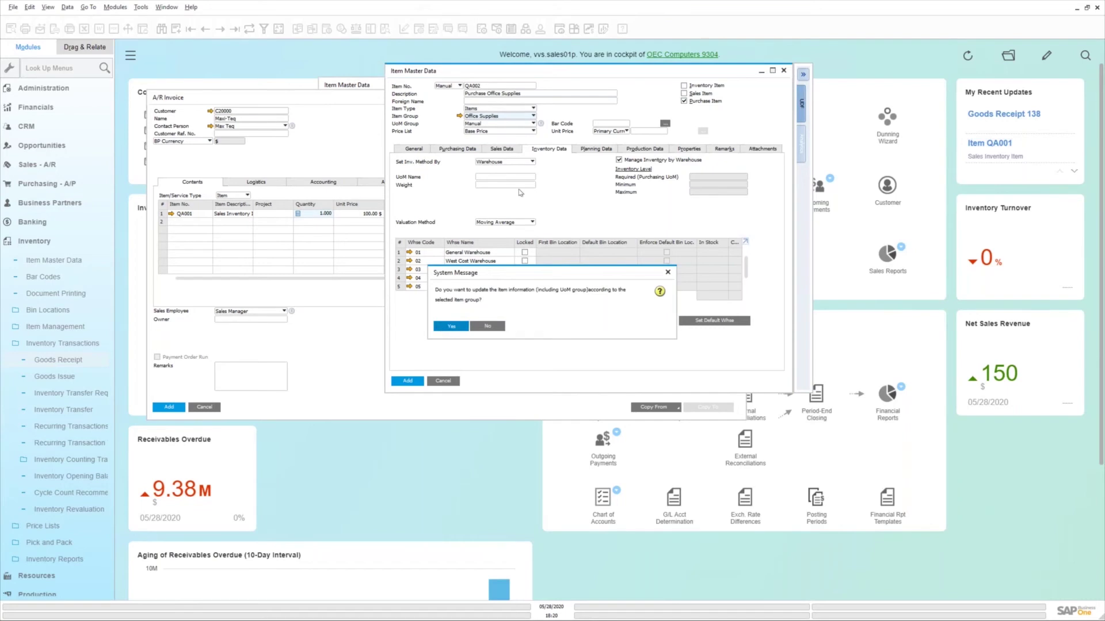
{"action": "left_click", "coordinate": [451, 326]}
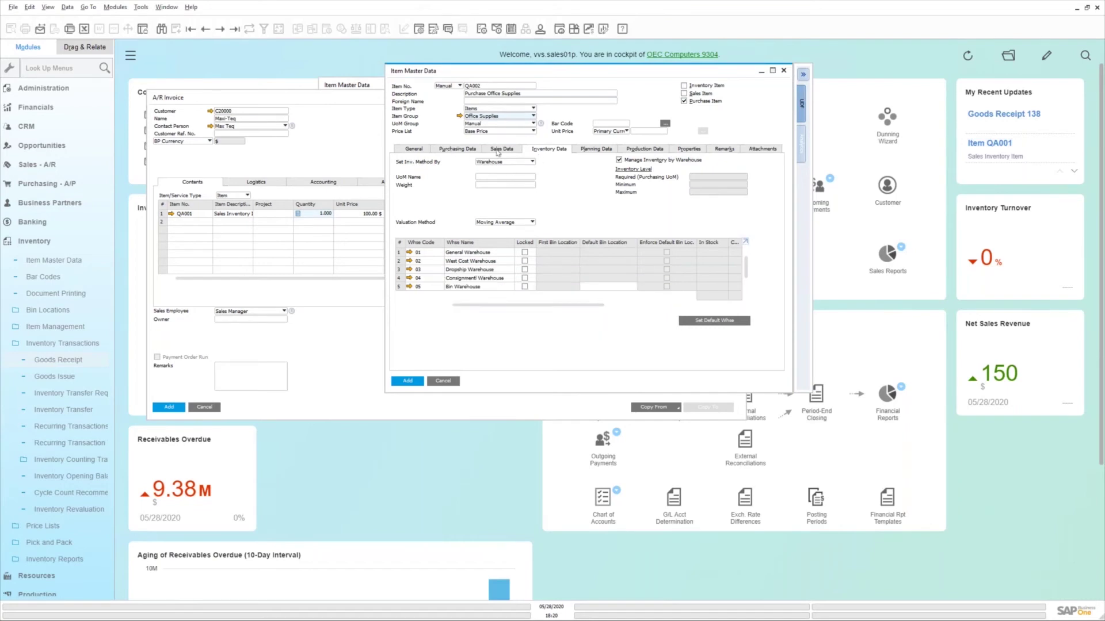
Review the general and inventory data of QA002 and add the item
{"action": "left_click", "coordinate": [490, 151]}
{"action": "left_click", "coordinate": [415, 151]}
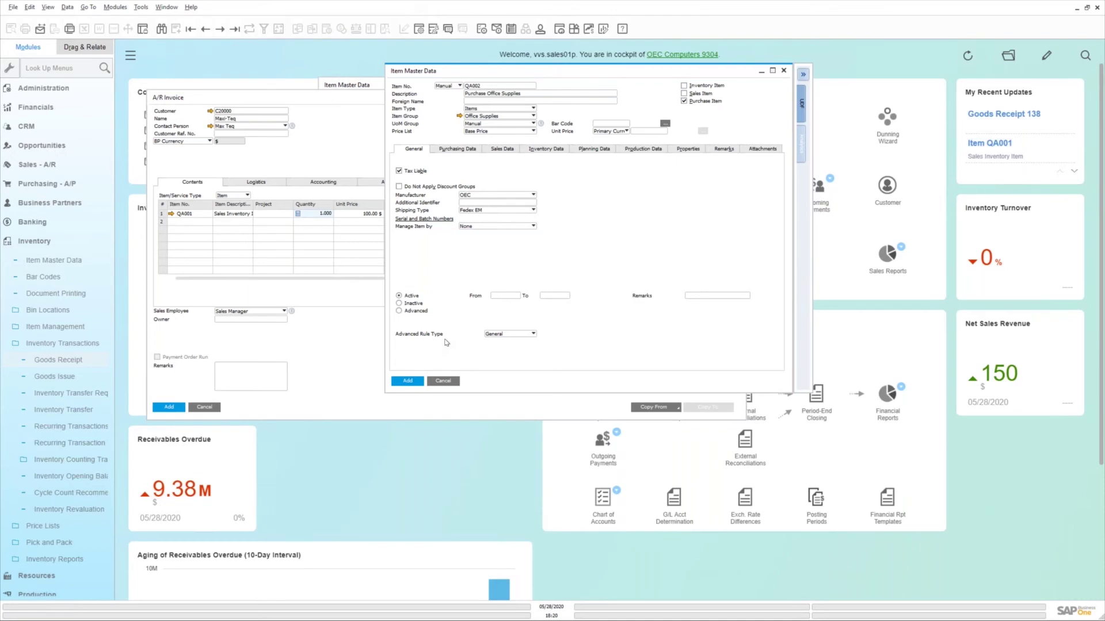
{"action": "left_click", "coordinate": [546, 152]}
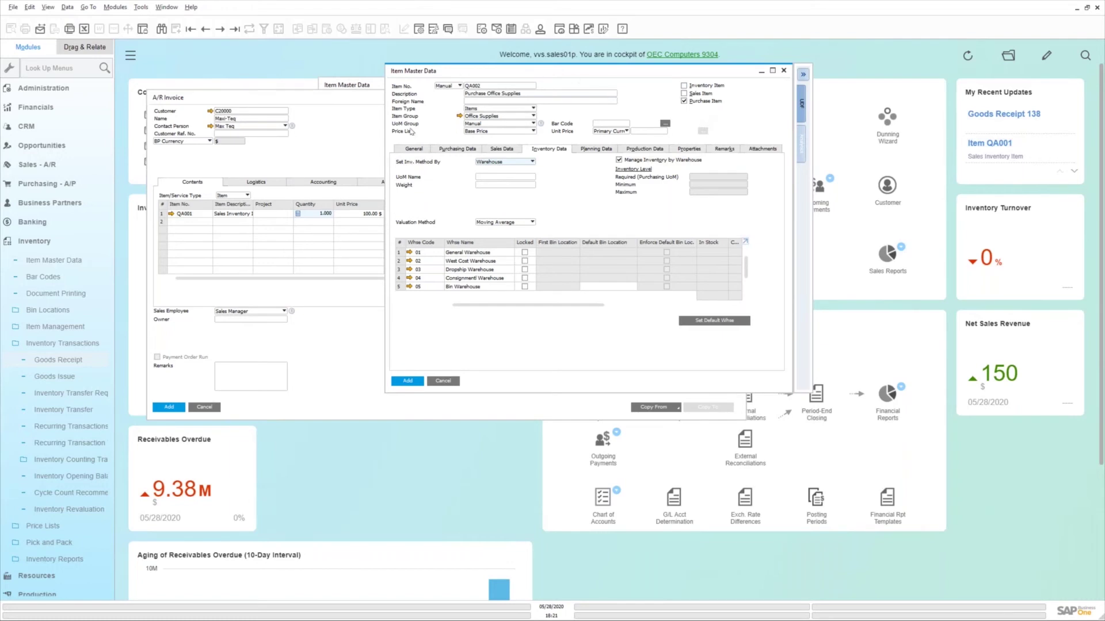
{"action": "left_click", "coordinate": [418, 382]}
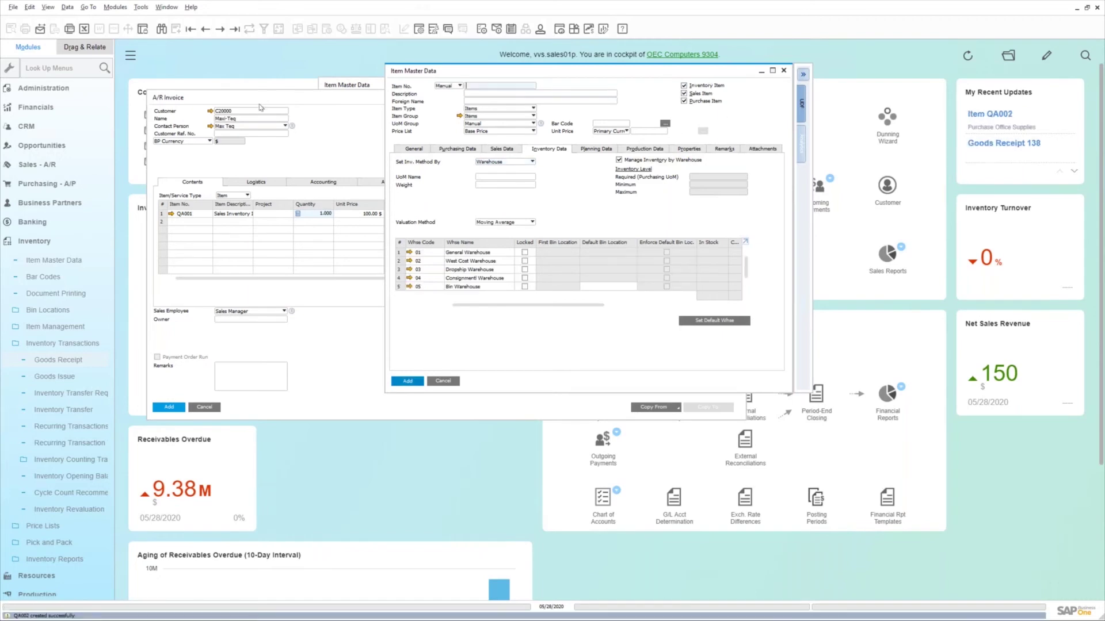
Show the Purchasing - A/P functions and close the open item master and A/R invoice forms
{"action": "left_click", "coordinate": [46, 242]}
{"action": "left_click", "coordinate": [52, 186]}
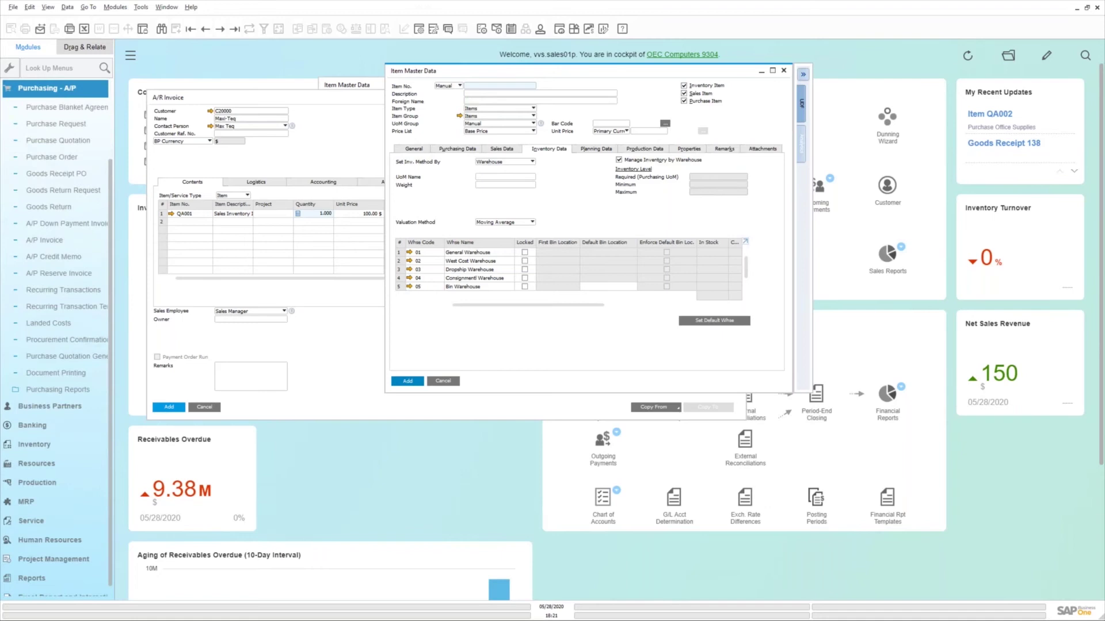
{"action": "left_click", "coordinate": [48, 242]}
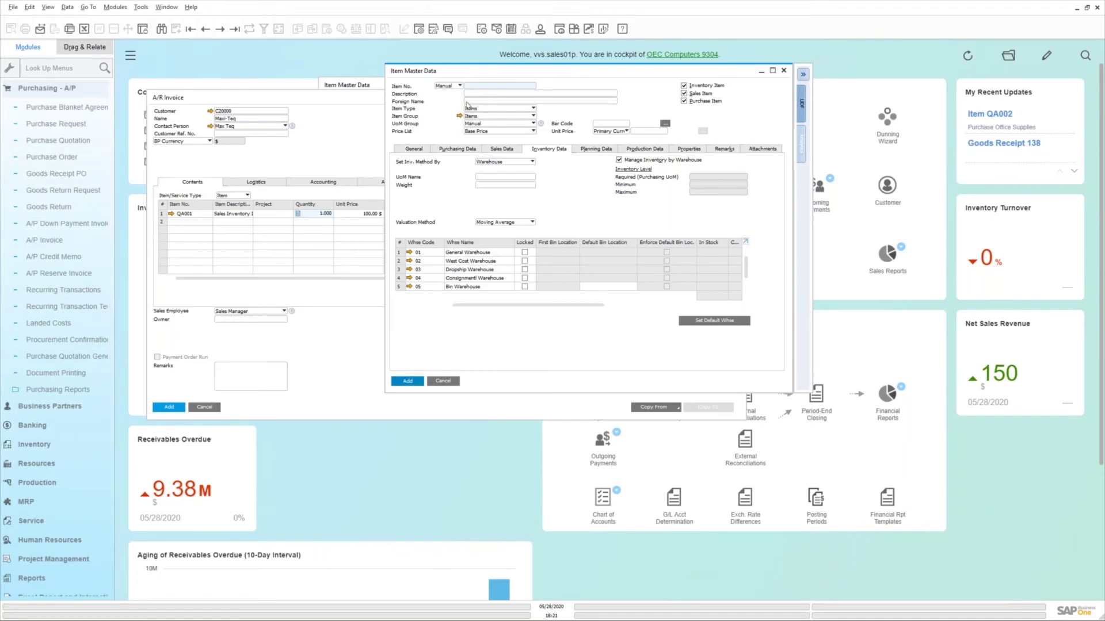
{"action": "left_click", "coordinate": [442, 381]}
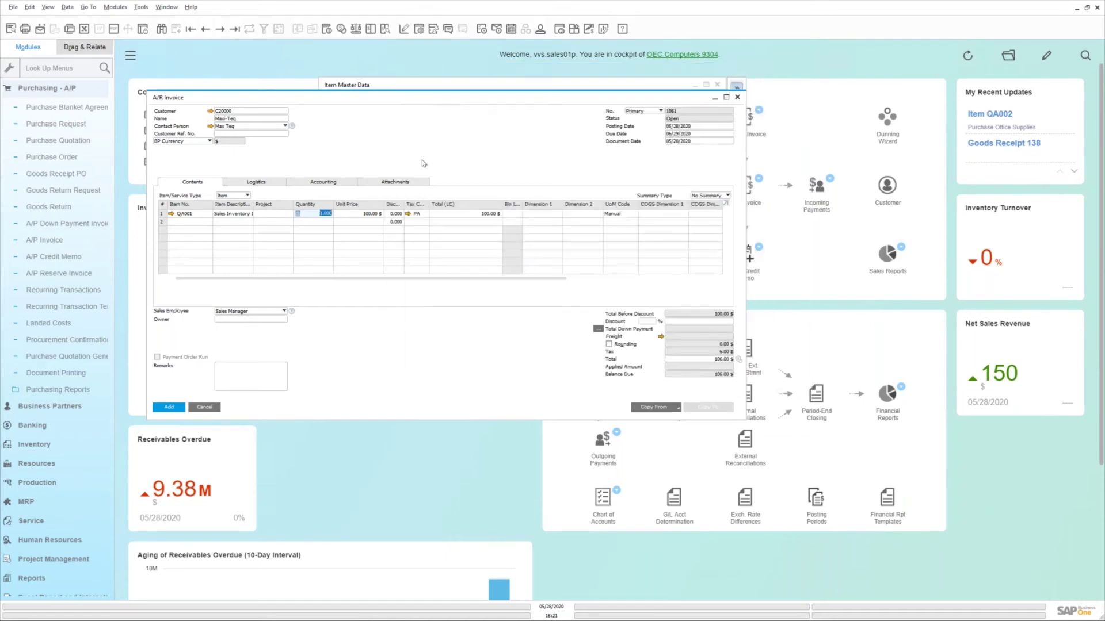
{"action": "key", "text": "Escape"}
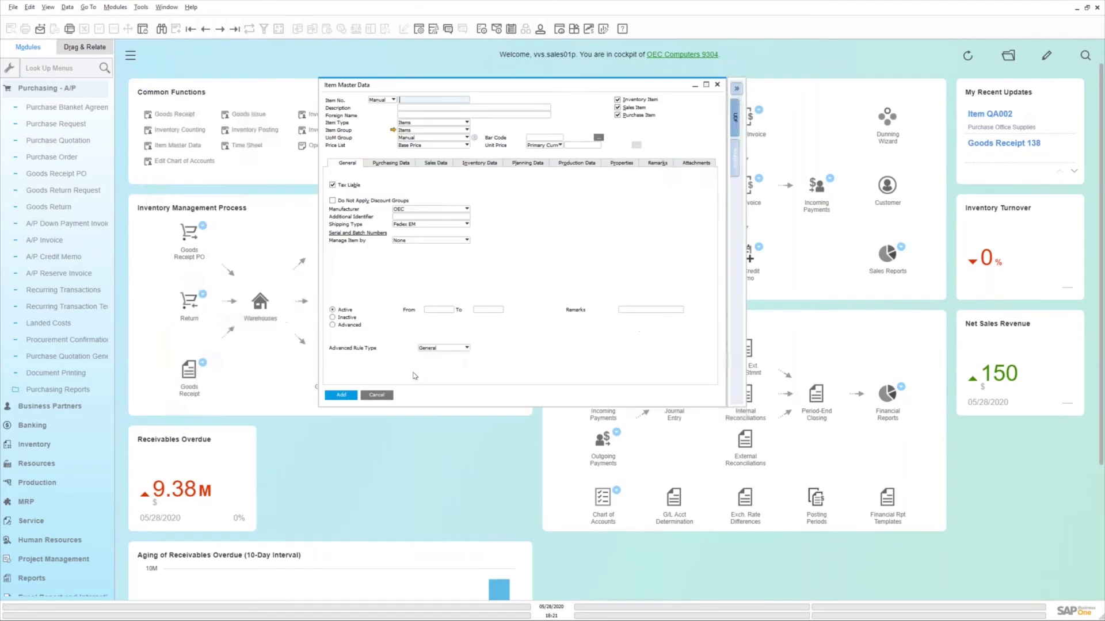
{"action": "left_click", "coordinate": [383, 395]}
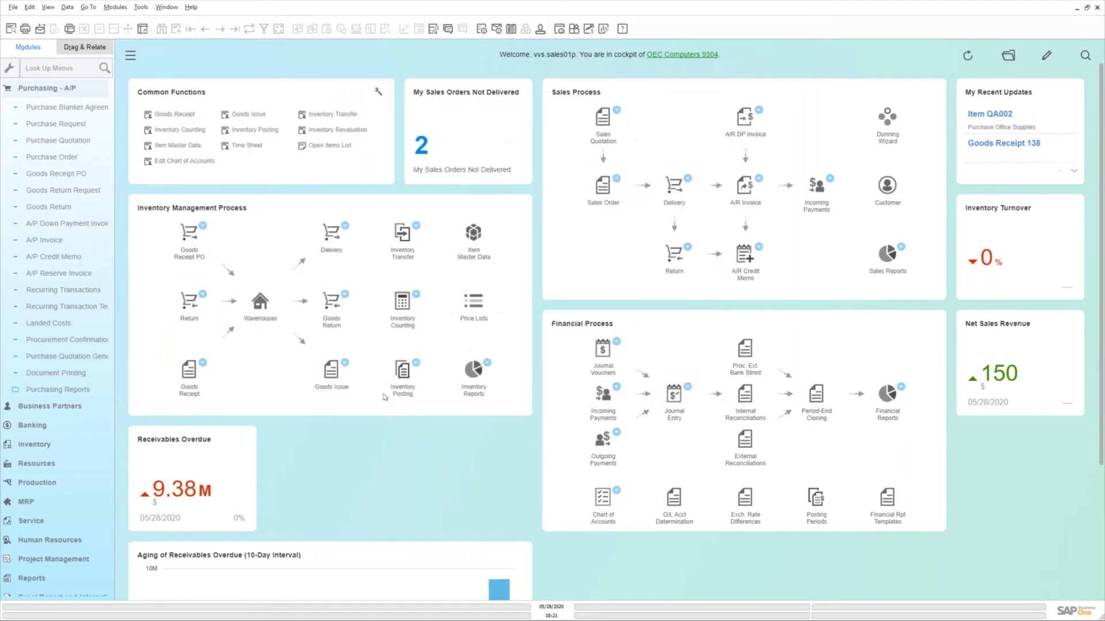
Open a new A/P invoice and select Acme Associates as the vendor
{"action": "left_click", "coordinate": [48, 241]}
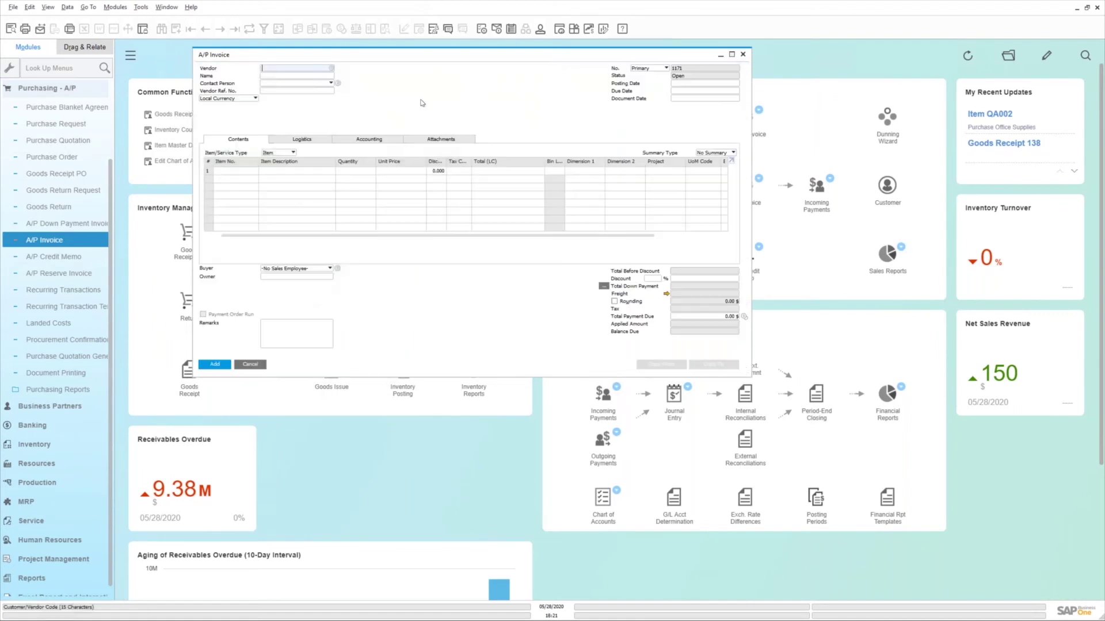
{"action": "left_click", "coordinate": [331, 68]}
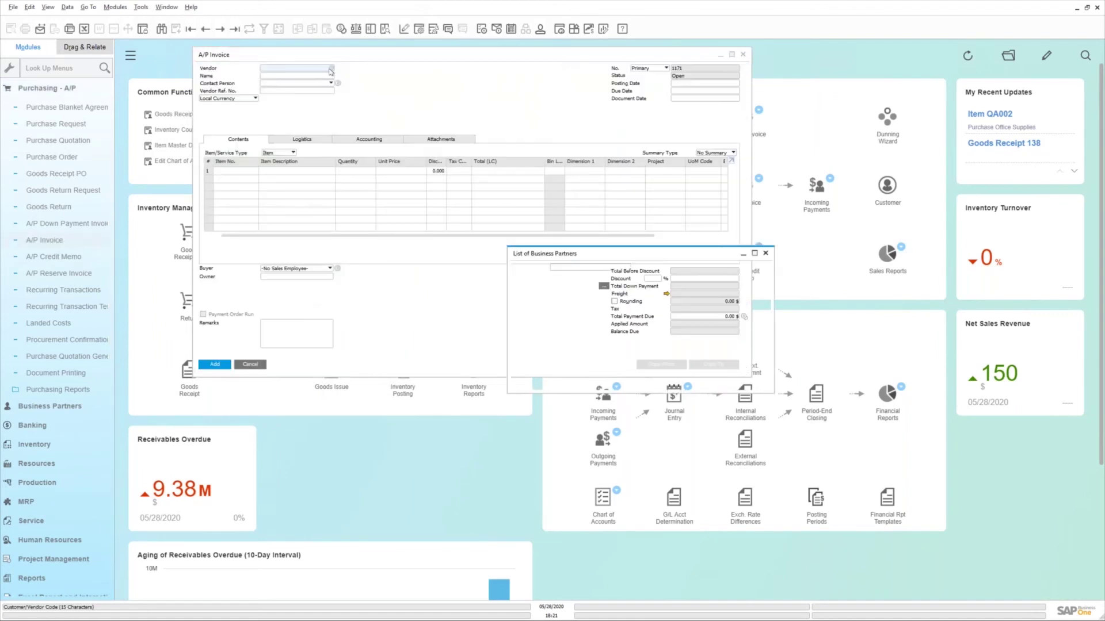
{"action": "key", "text": "Return"}
{"action": "key", "text": "Tab"}
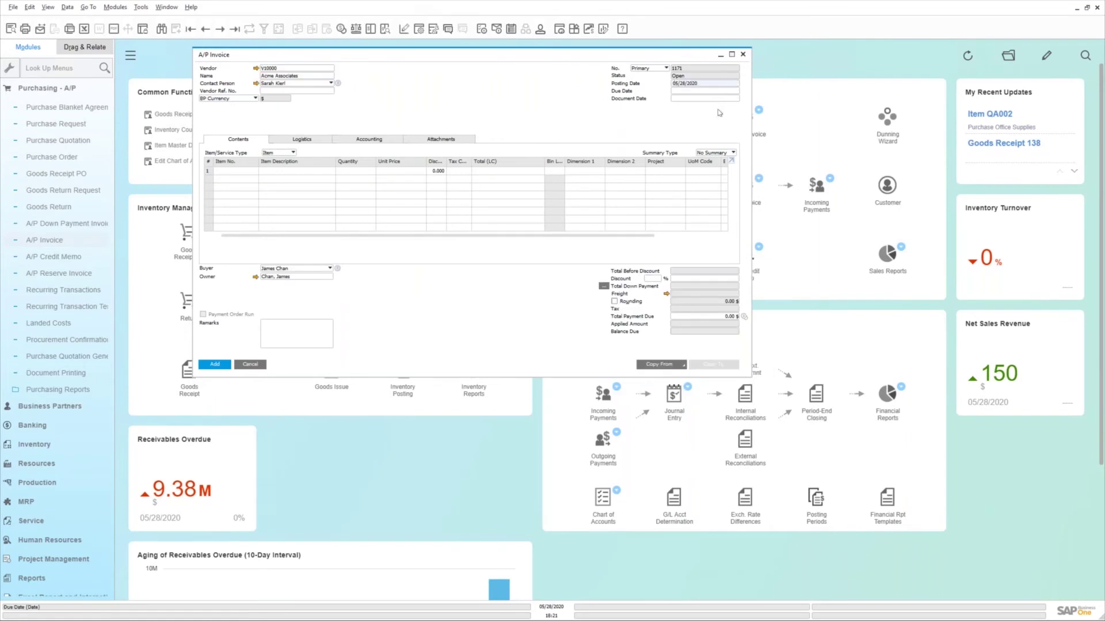
Enter item QA002 on the first line of the A/P invoice and change its description to Photocopy Toner
{"action": "left_click", "coordinate": [223, 171]}
{"action": "type", "text": "qa"}
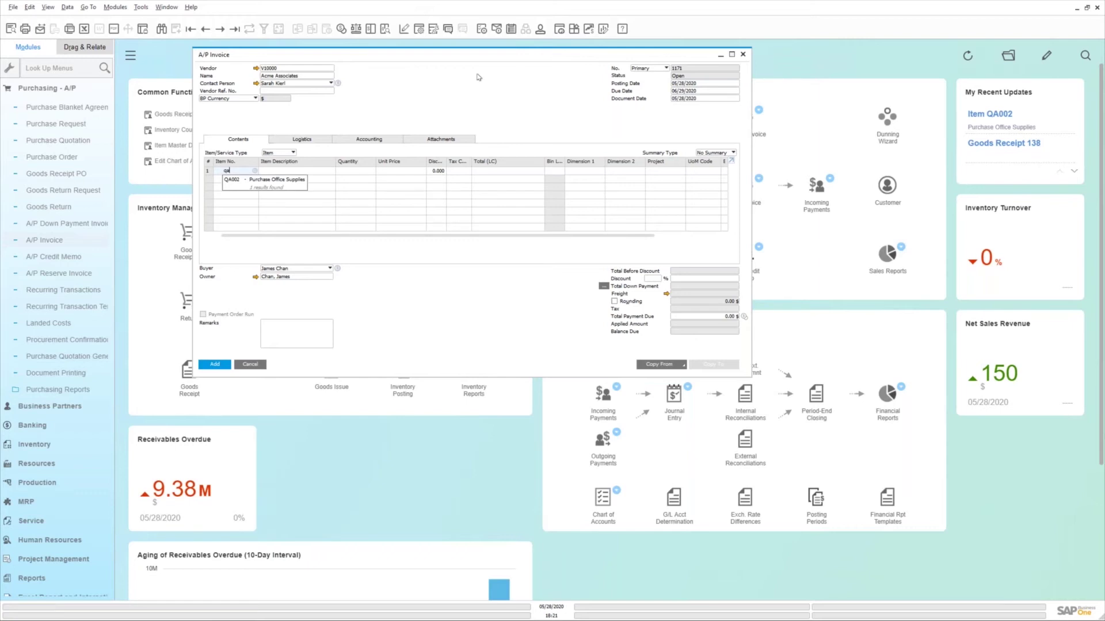
{"action": "left_click", "coordinate": [245, 181]}
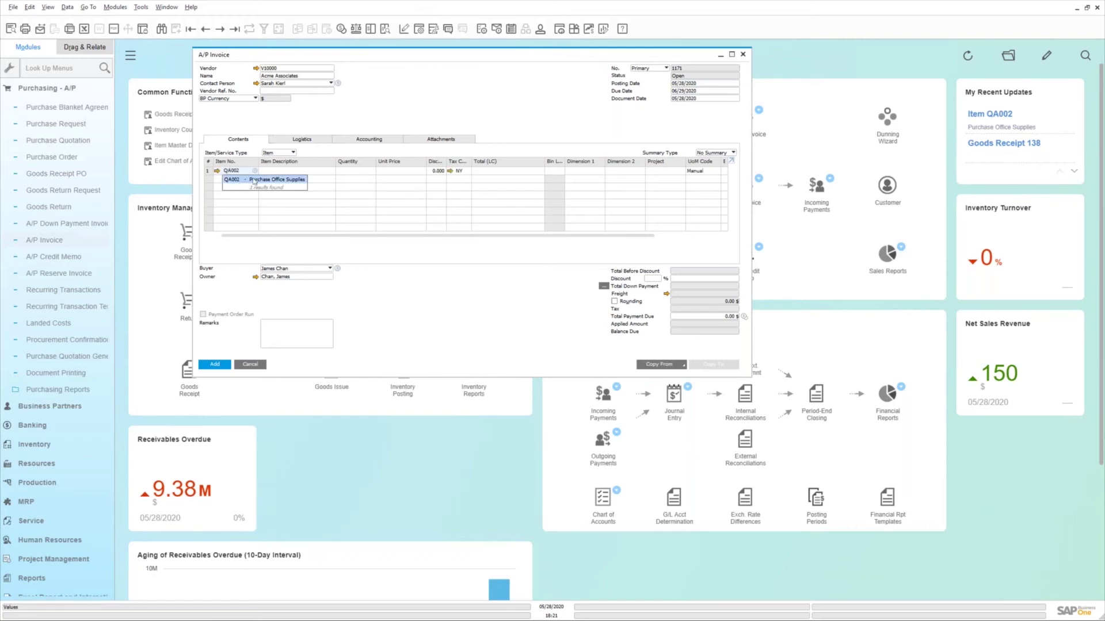
{"action": "left_click", "coordinate": [321, 179]}
{"action": "left_click", "coordinate": [322, 172]}
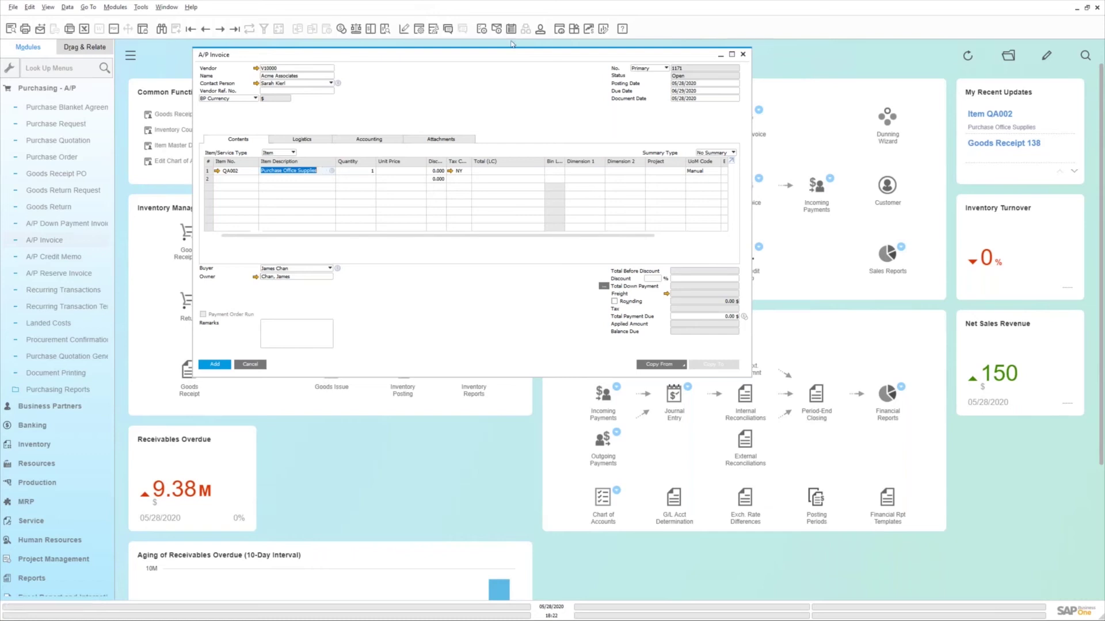
{"action": "type", "text": "Photocopy Toner"}
{"action": "key", "text": "Tab"}
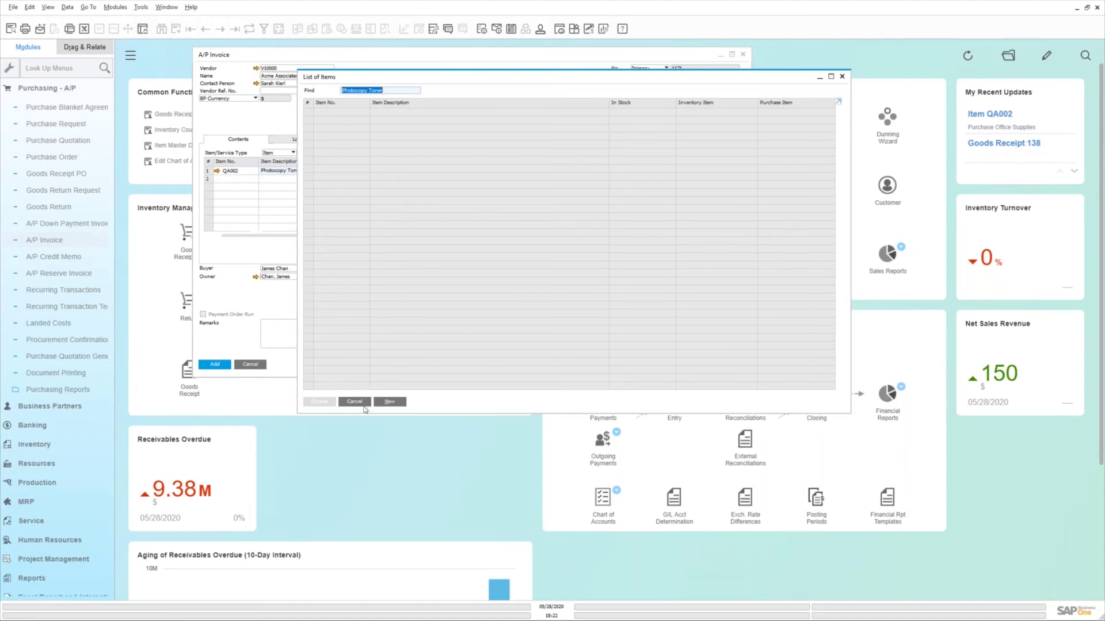
{"action": "left_click", "coordinate": [364, 405]}
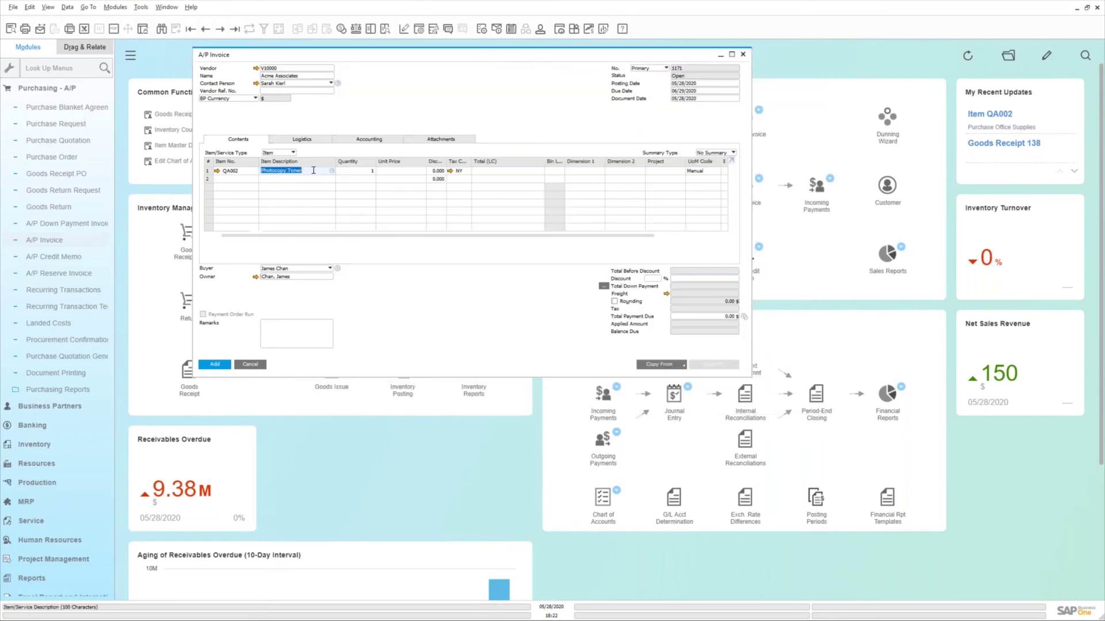
{"action": "key", "text": "Tab"}
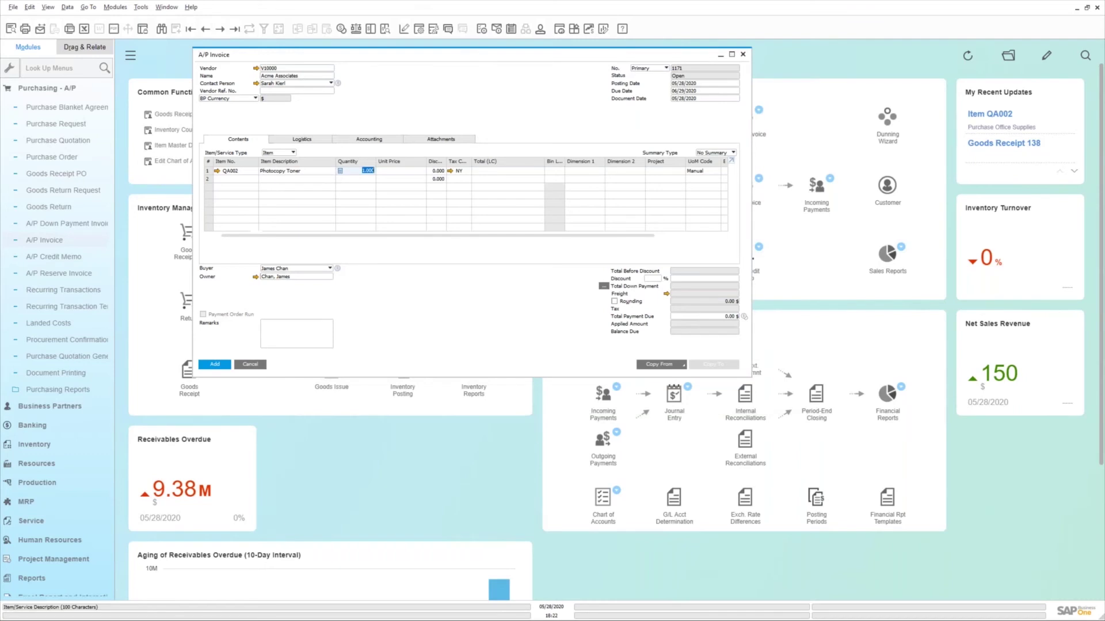
{"action": "left_click", "coordinate": [315, 170]}
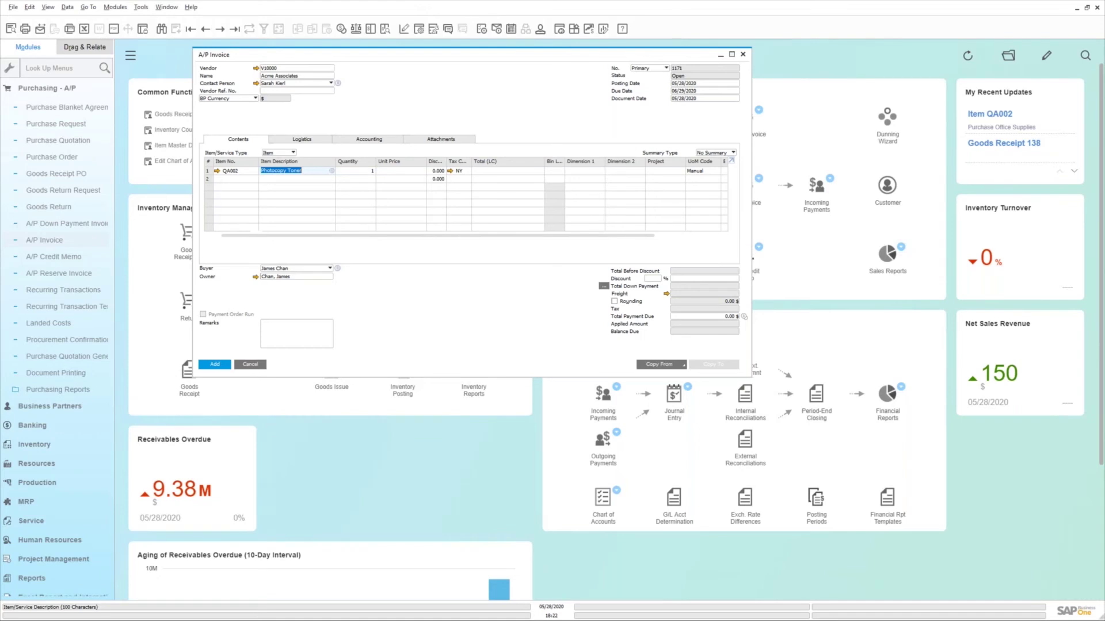
Set the Photocopy Toner line to a quantity of 5 and a unit price of 25
{"action": "left_click", "coordinate": [408, 172]}
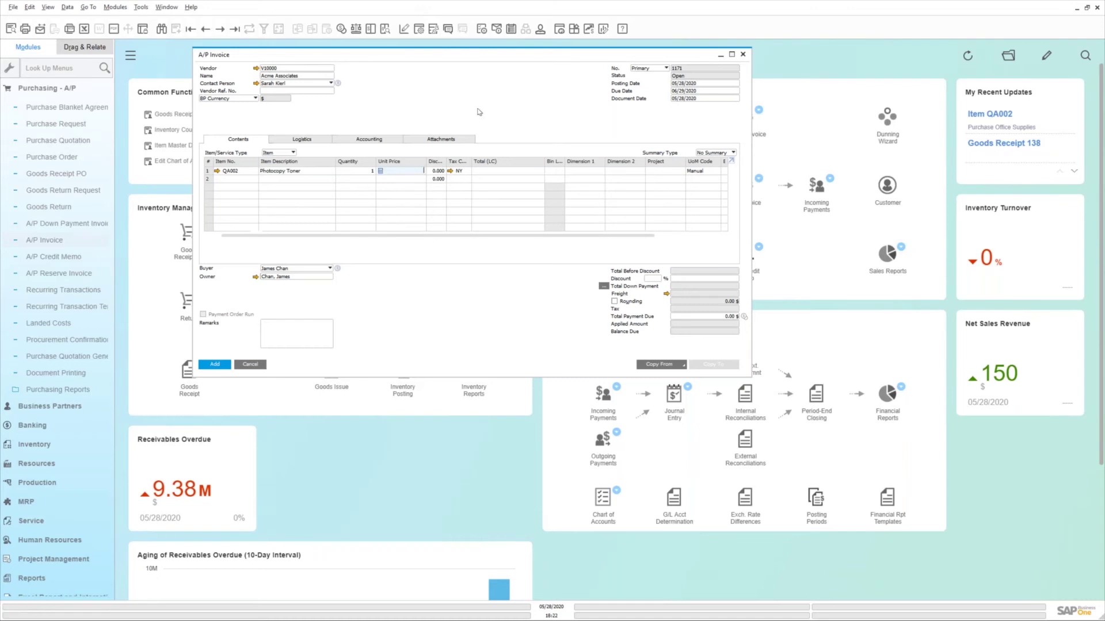
{"action": "left_click", "coordinate": [367, 172]}
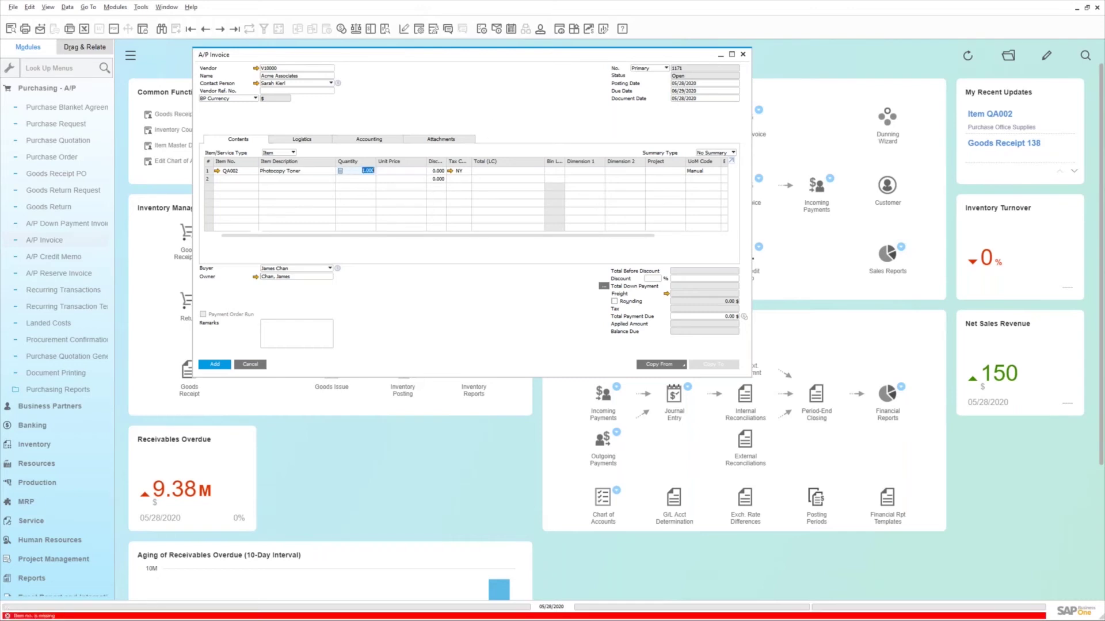
{"action": "type", "text": "5"}
{"action": "key", "text": "Tab"}
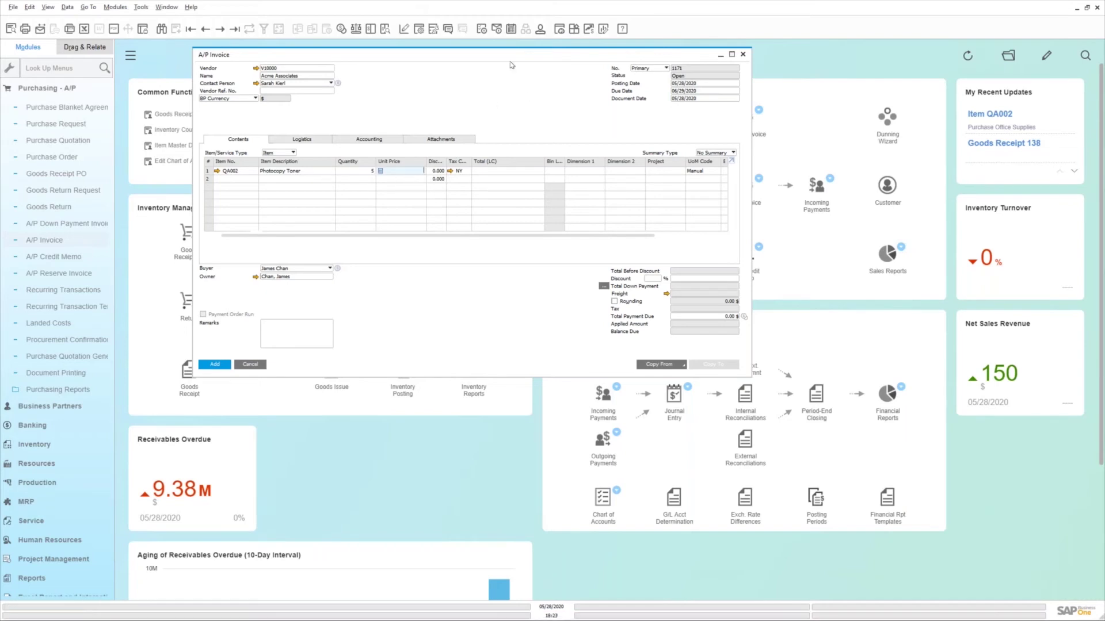
{"action": "type", "text": "155"}
{"action": "key", "text": "Tab"}
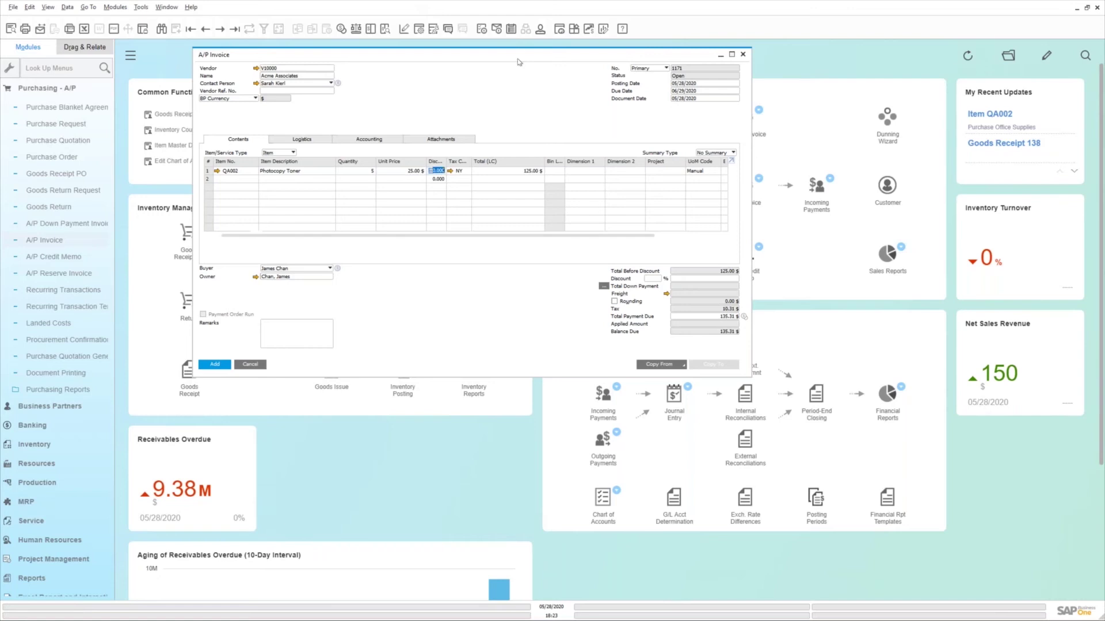
Enter item QA002 on the second invoice line and change its description to Photocopy Paper
{"action": "left_click", "coordinate": [235, 180]}
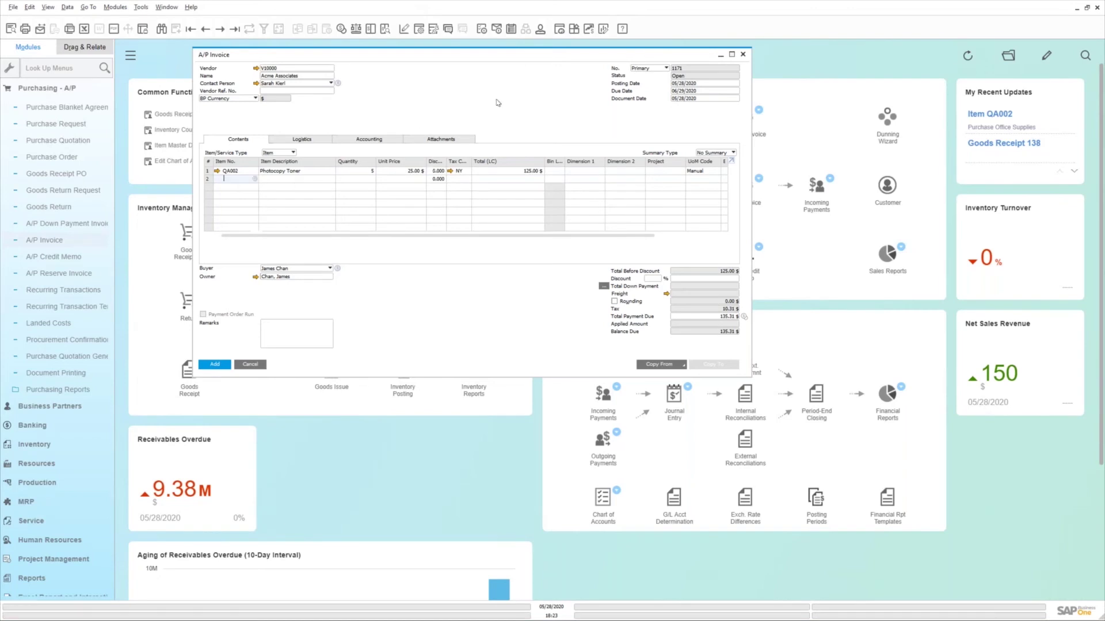
{"action": "key", "text": "ctrl+d"}
{"action": "key", "text": "Tab"}
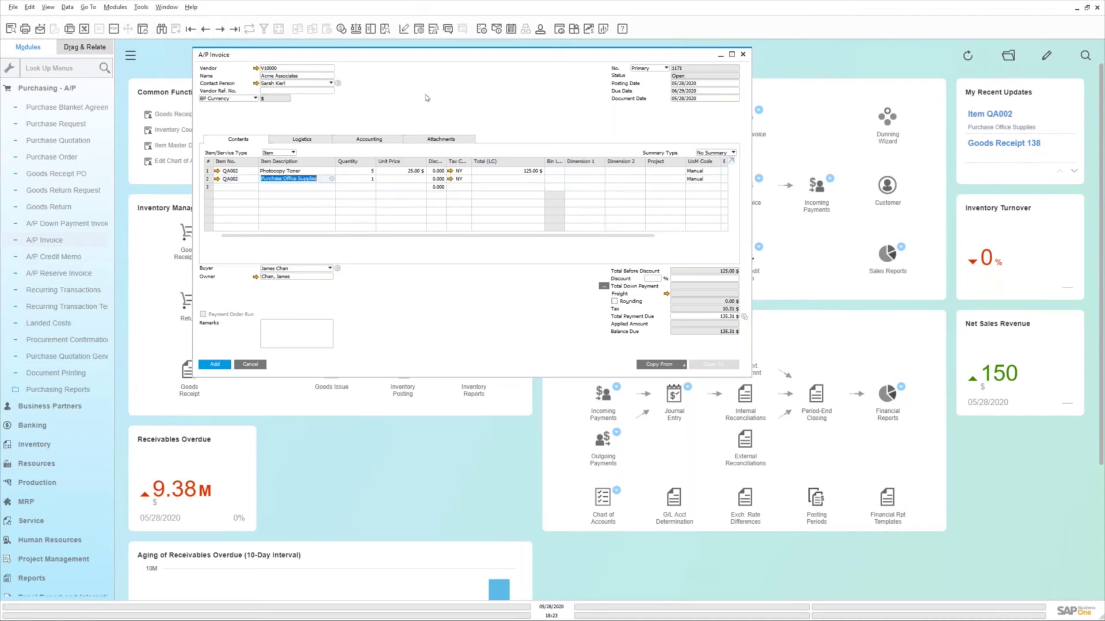
{"action": "type", "text": "Photocopy Paper"}
{"action": "key", "text": "Tab"}
Set the Photocopy Paper line to quantity 12 and unit price 8.50, and add the A/P invoice
{"action": "type", "text": "12"}
{"action": "key", "text": "Tab"}
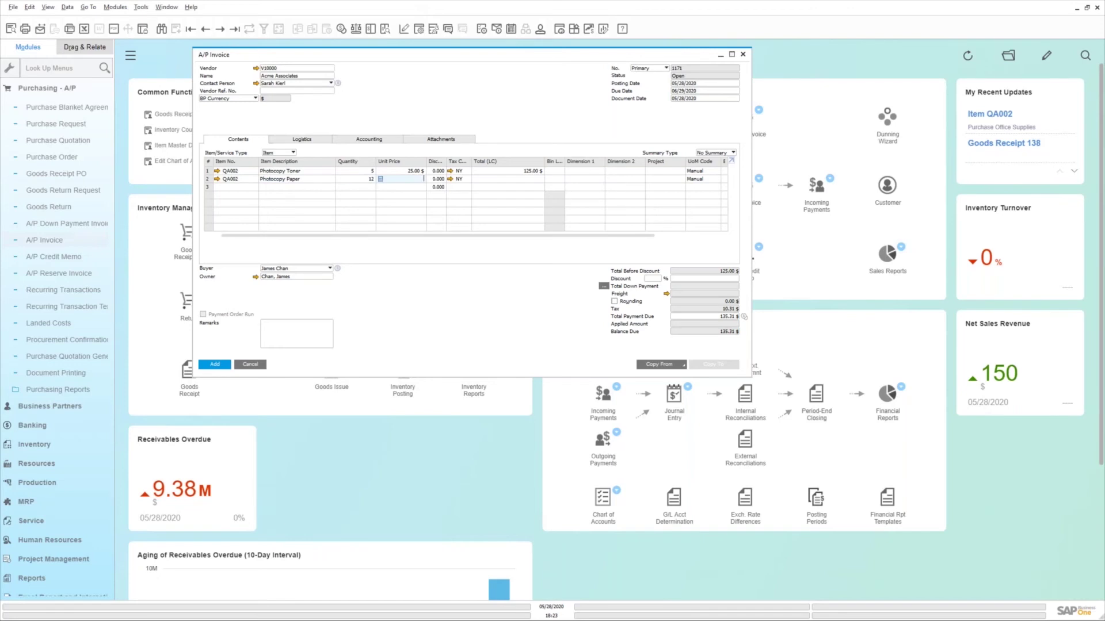
{"action": "key", "text": "Tab"}
{"action": "left_click", "coordinate": [217, 368]}
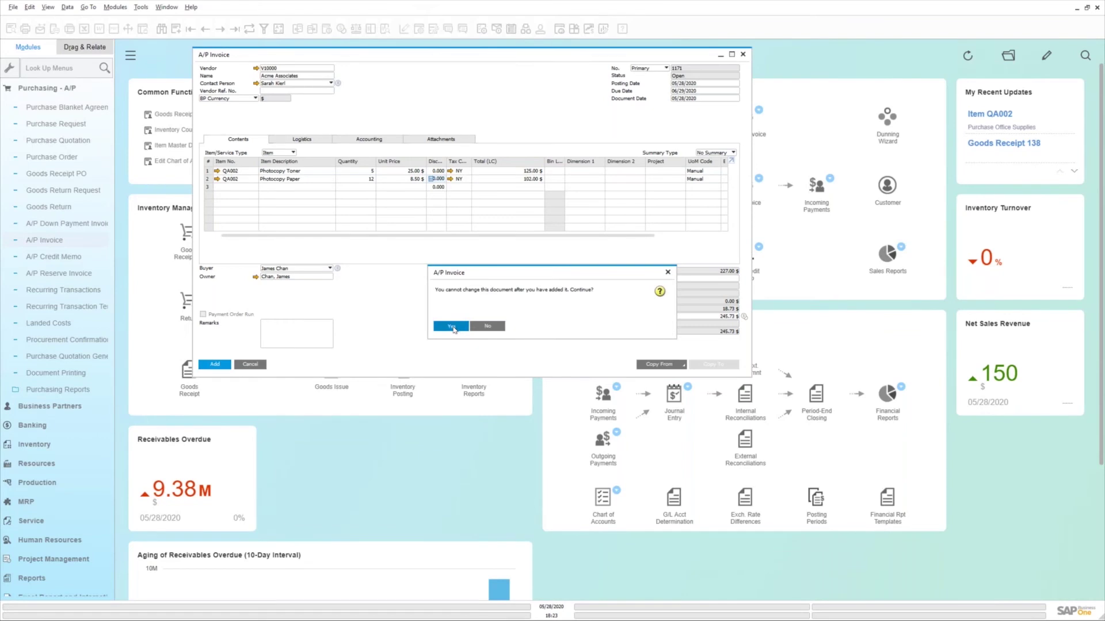
{"action": "left_click", "coordinate": [451, 327]}
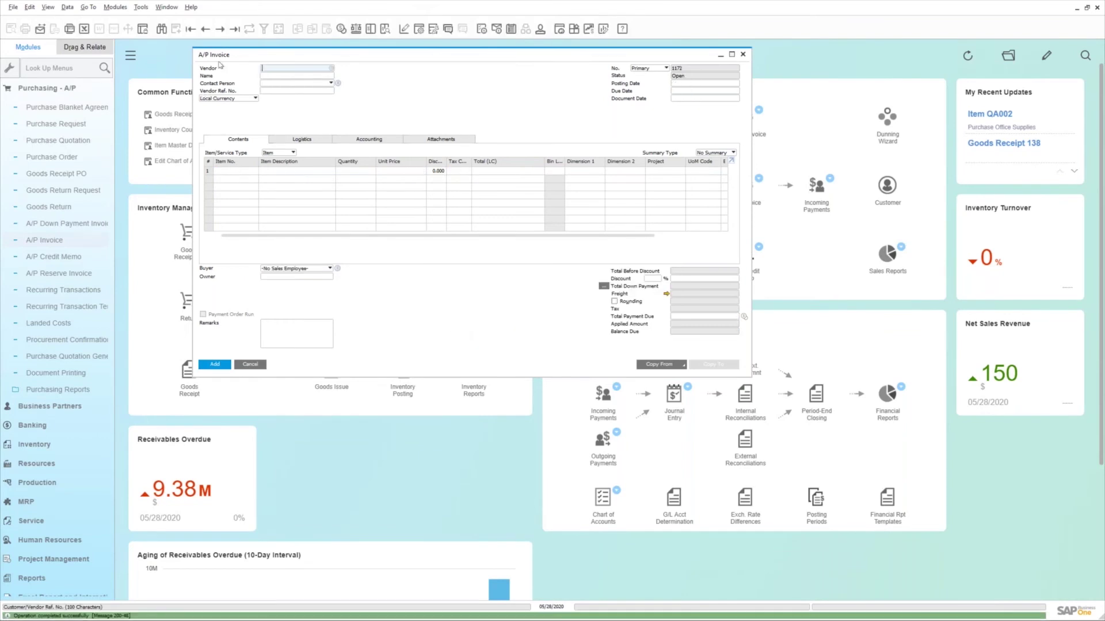
Review the journal entry of the last added A/P invoice from its accounting details, and close both documents
{"action": "left_click", "coordinate": [235, 28]}
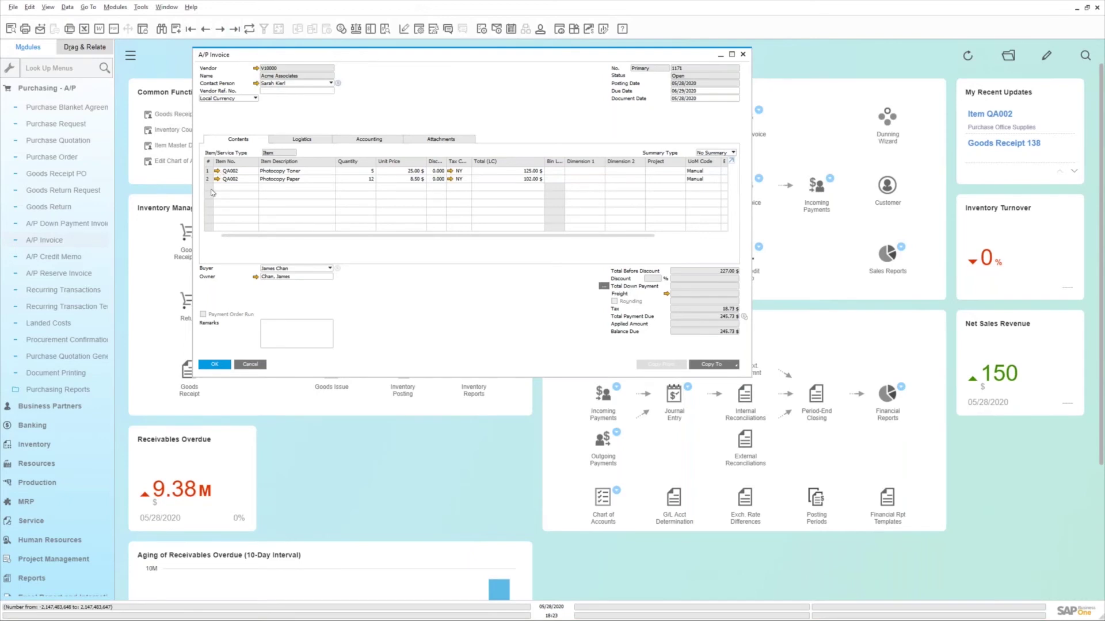
{"action": "left_click", "coordinate": [350, 144]}
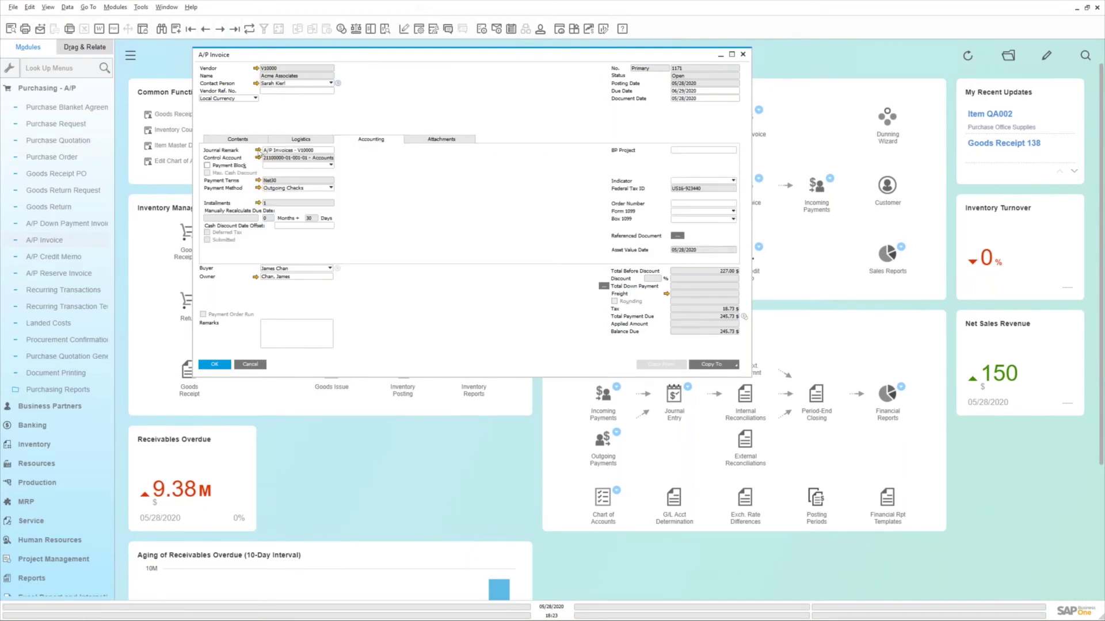
{"action": "key", "text": "ctrl+j"}
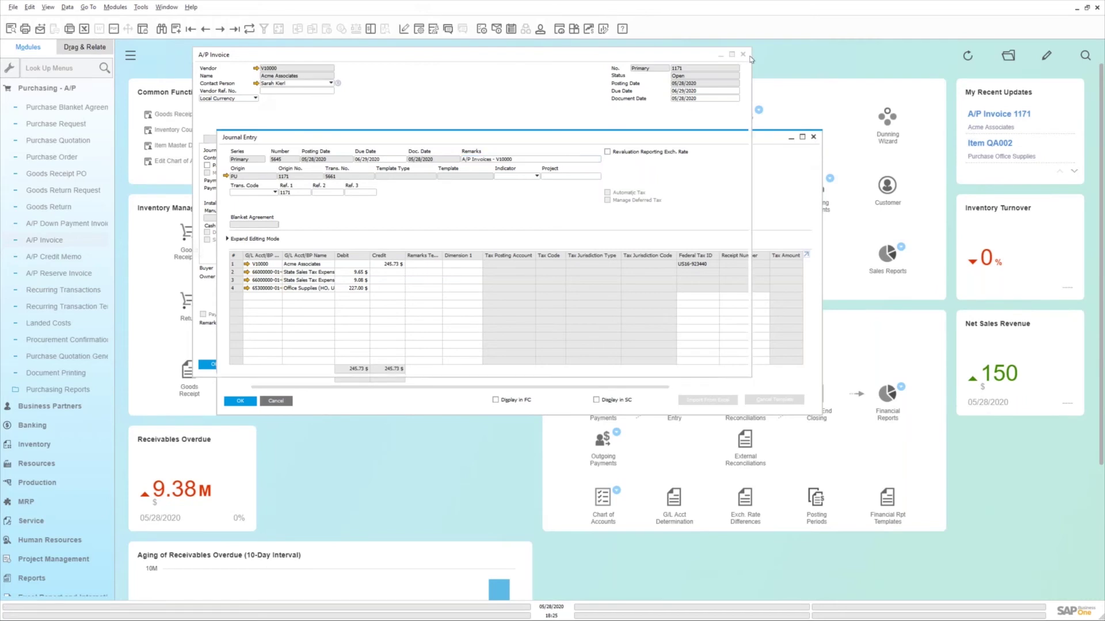
{"action": "left_click", "coordinate": [813, 138]}
{"action": "left_click", "coordinate": [742, 54]}
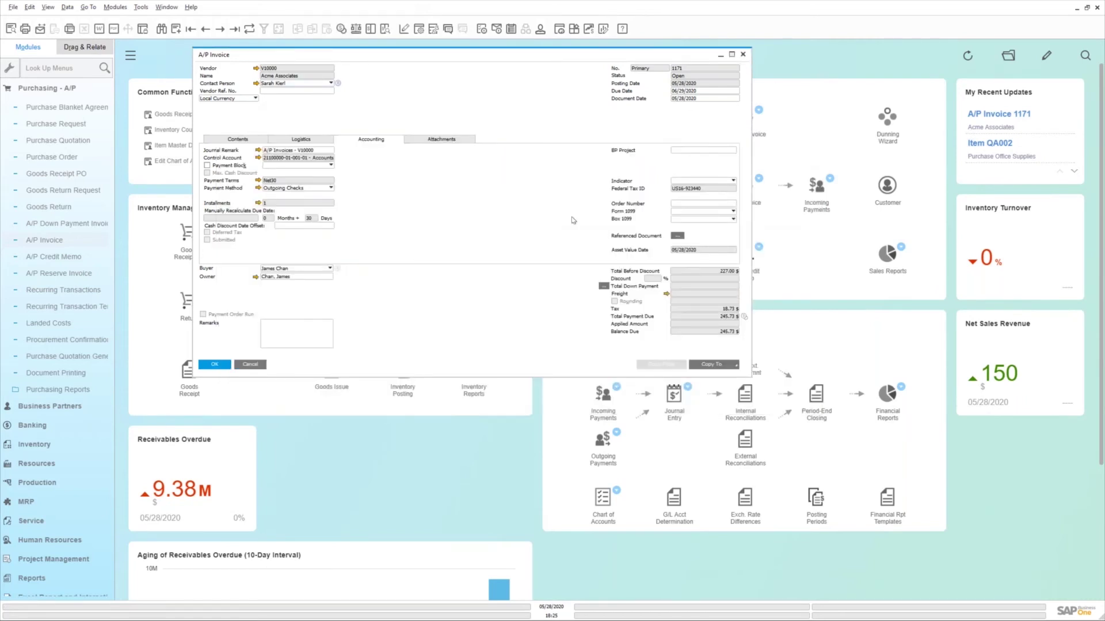
Run the annual Purchase Analysis report by items for A/P invoices with posting date 05/28/2020
{"action": "left_click", "coordinate": [76, 90]}
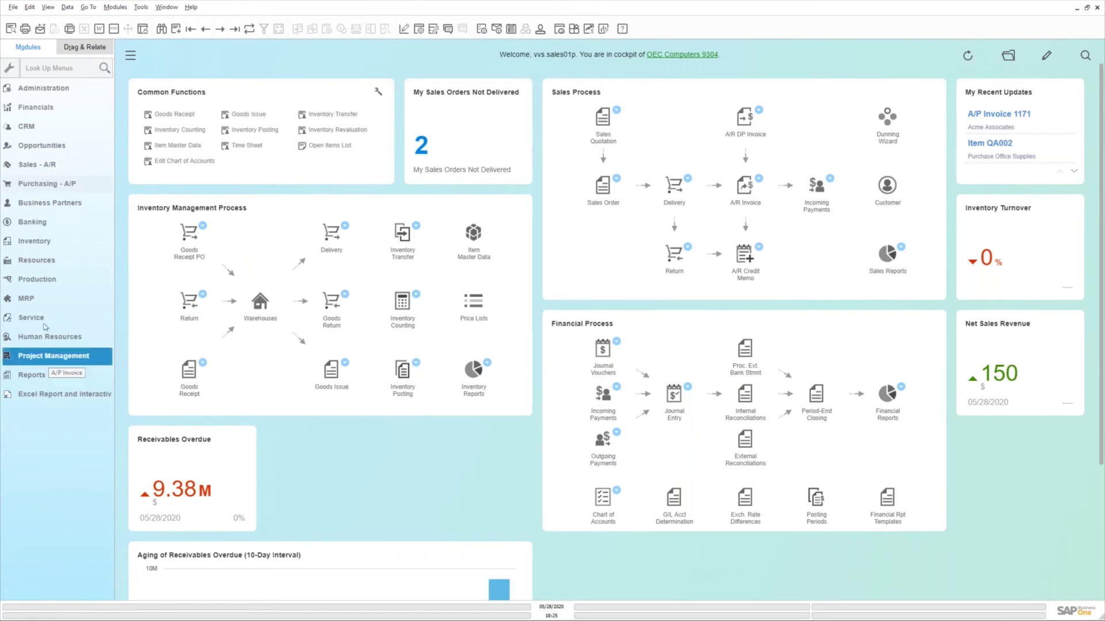
{"action": "left_click", "coordinate": [43, 378]}
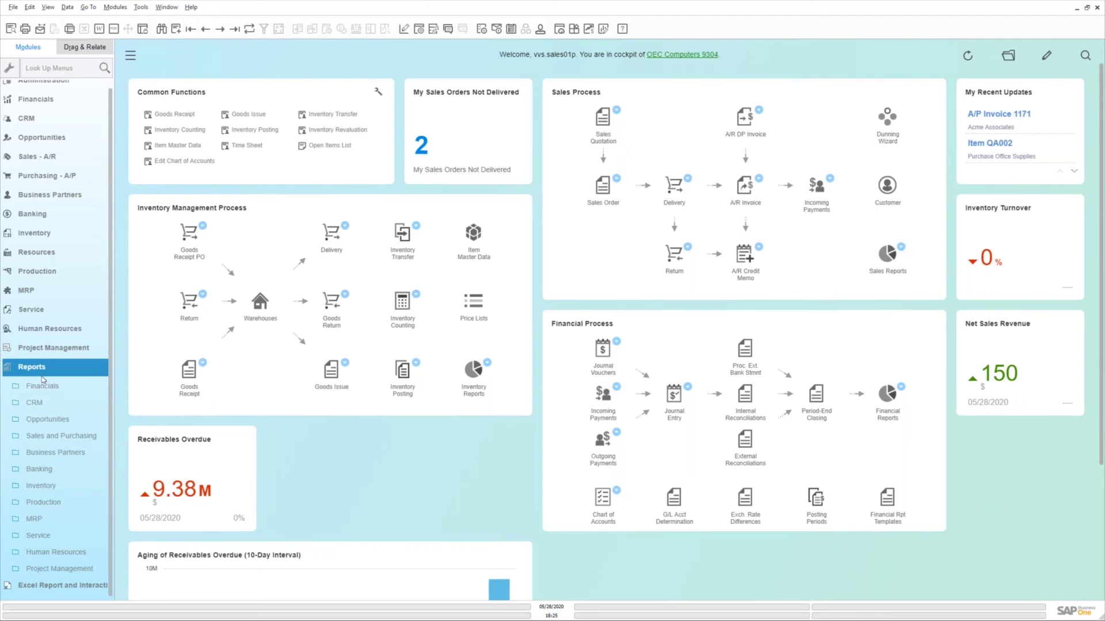
{"action": "left_click", "coordinate": [67, 437]}
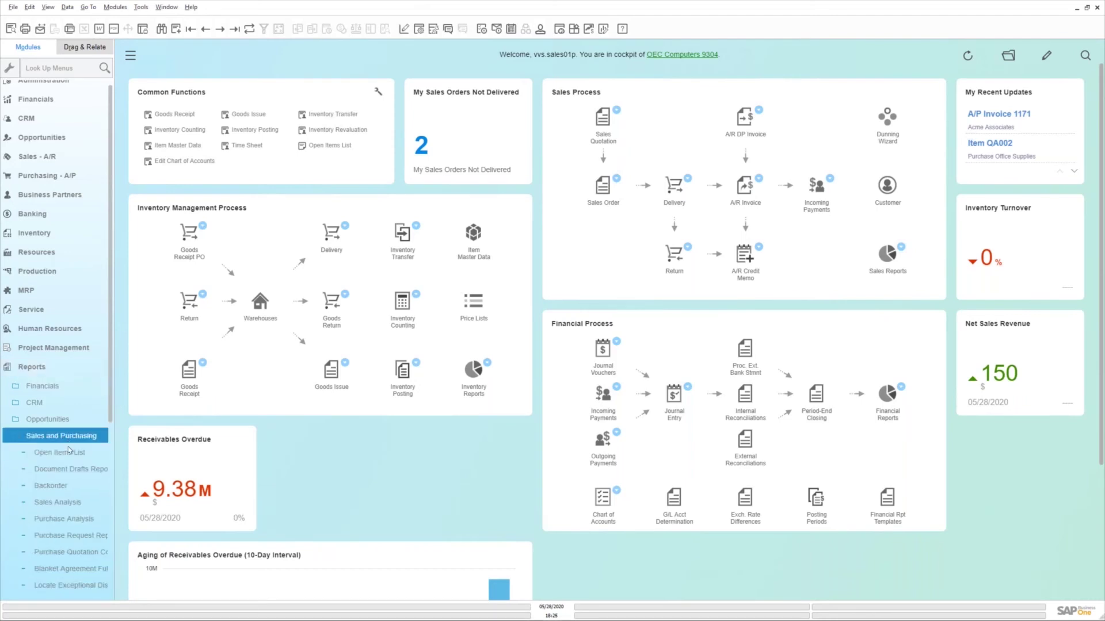
{"action": "left_click", "coordinate": [79, 518]}
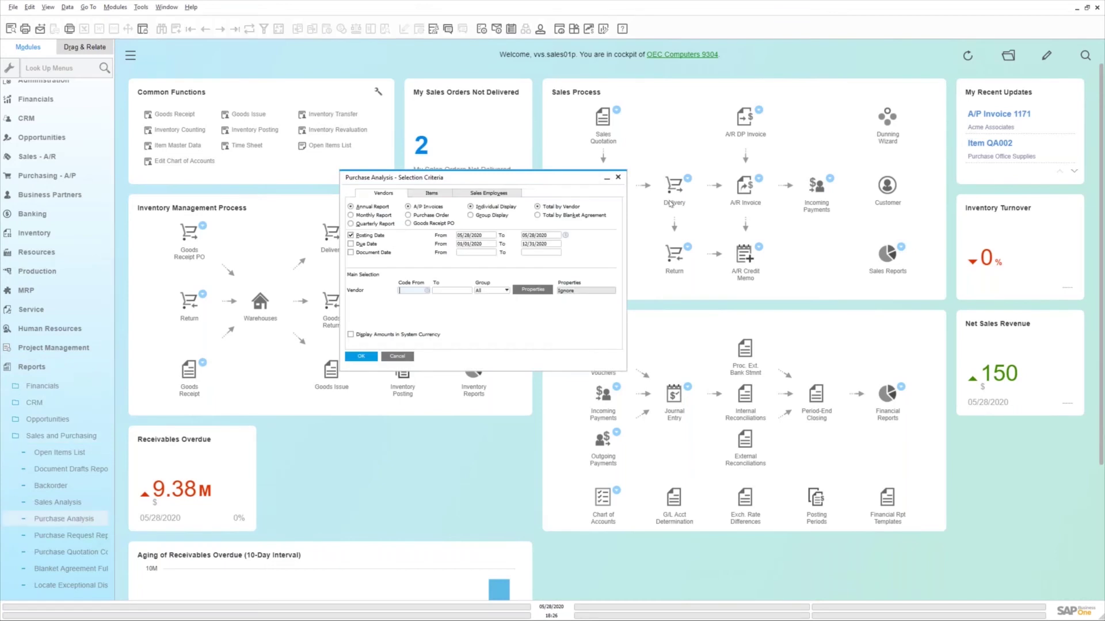
{"action": "left_click", "coordinate": [440, 194]}
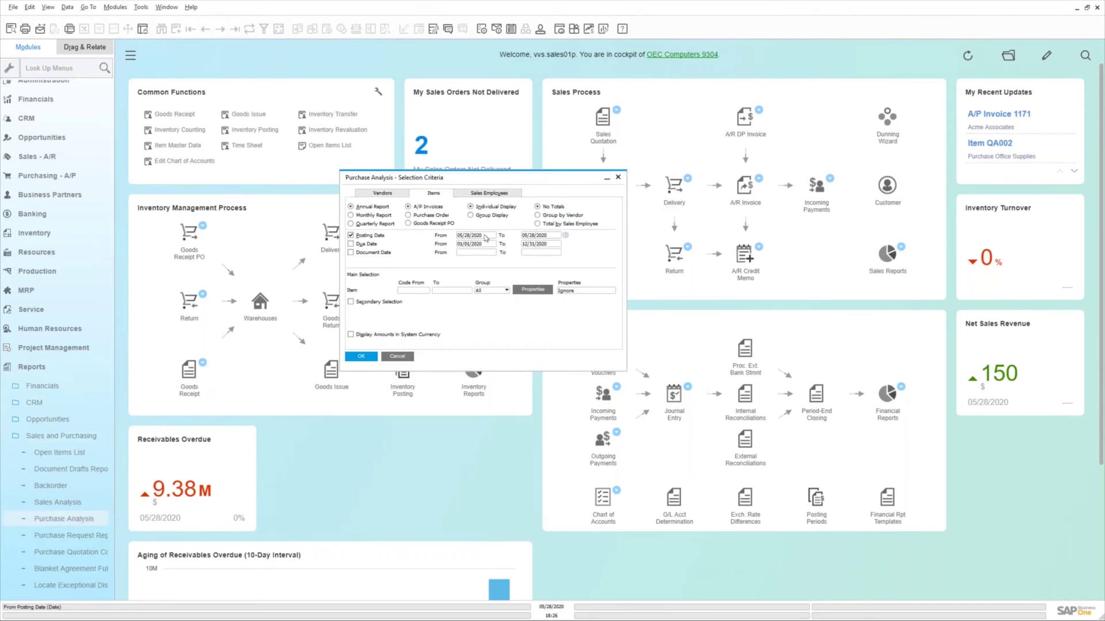
{"action": "left_click", "coordinate": [486, 235]}
{"action": "left_click", "coordinate": [361, 356]}
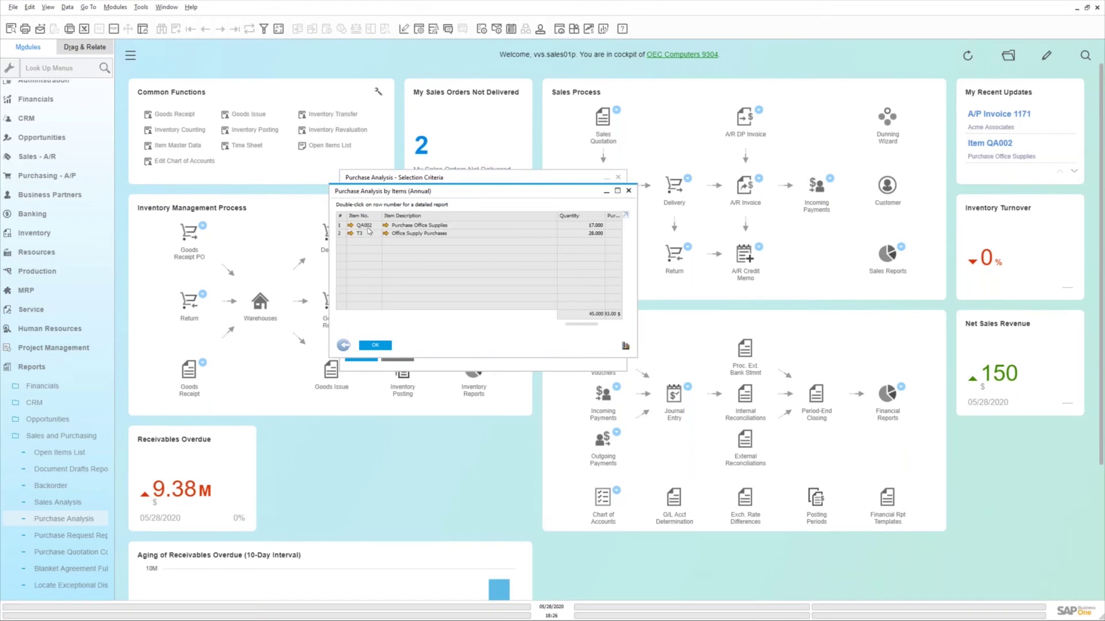
Show the detailed purchase analysis for item QA002 and display the item's master data beside it
{"action": "left_click", "coordinate": [341, 226]}
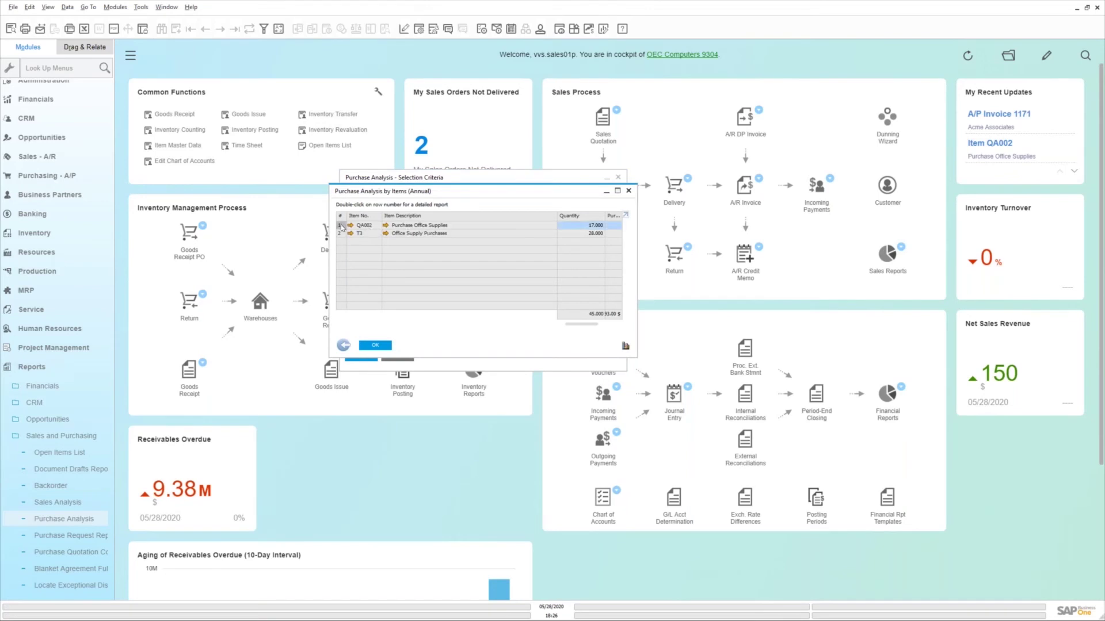
{"action": "double_click", "coordinate": [341, 226]}
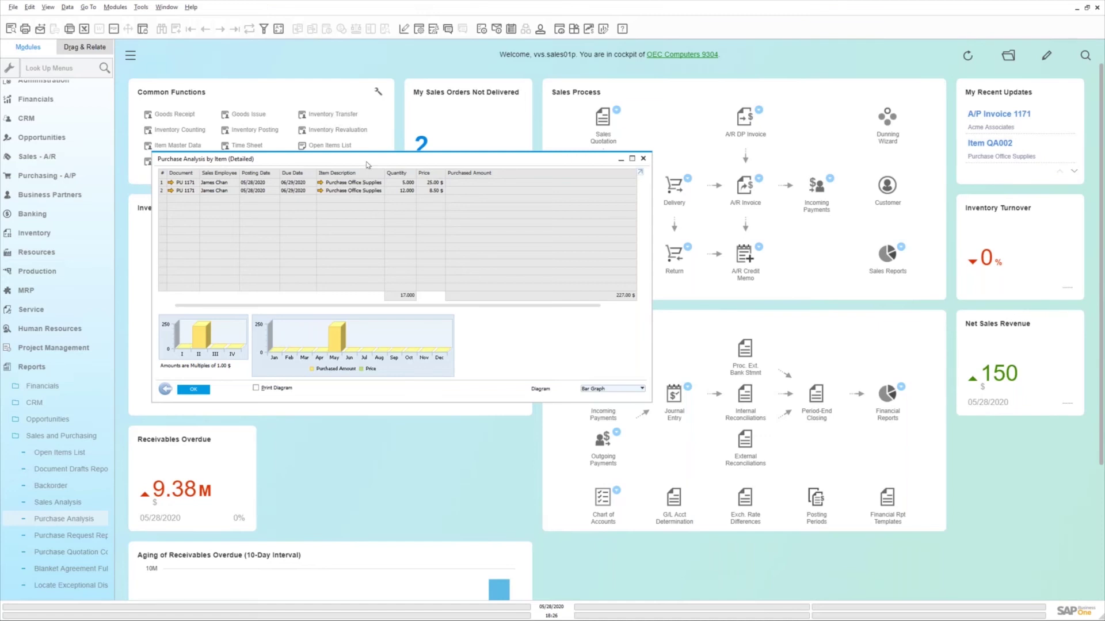
{"action": "left_click_drag", "start_coordinate": [366, 165], "coordinate": [292, 134]}
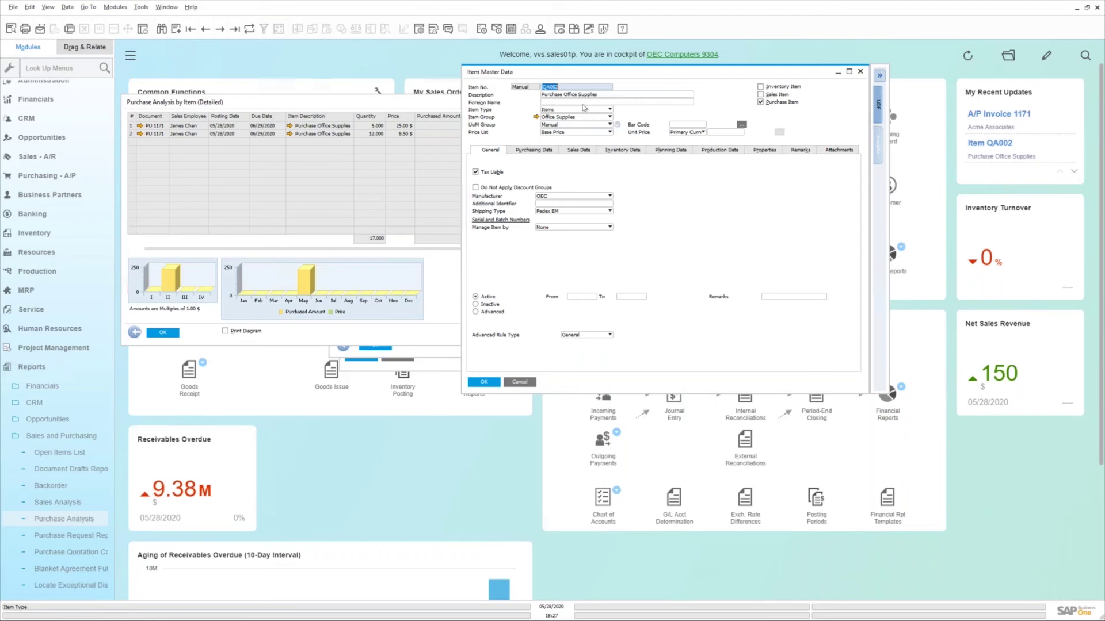
Examine the Foreign Name field and the available Item Type and Item Group options of item QA002
{"action": "left_click", "coordinate": [544, 102]}
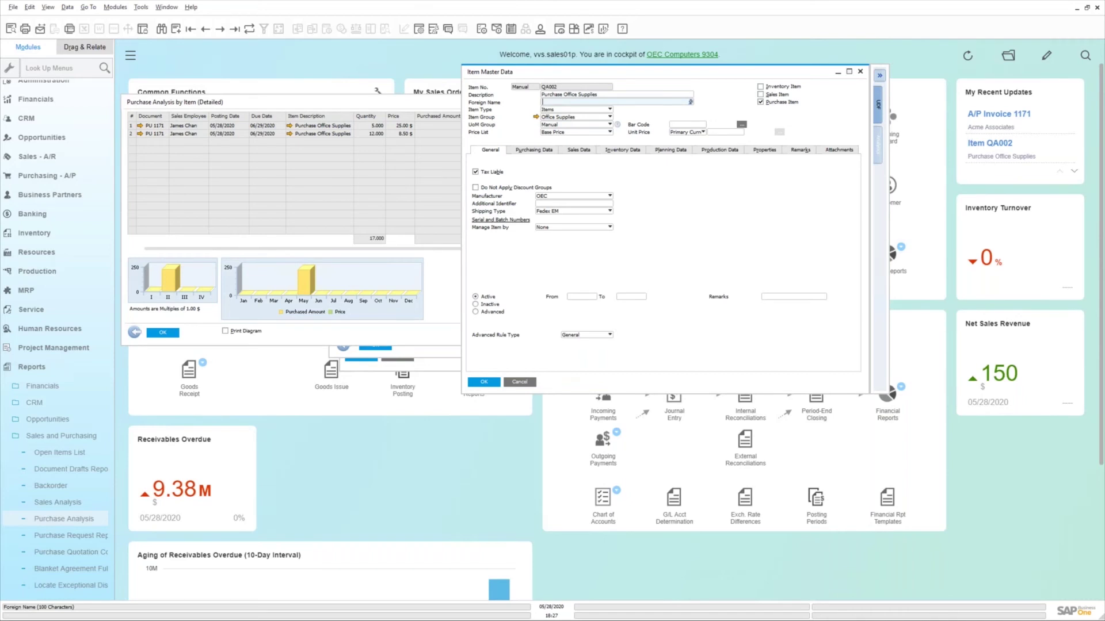
{"action": "left_click", "coordinate": [609, 111]}
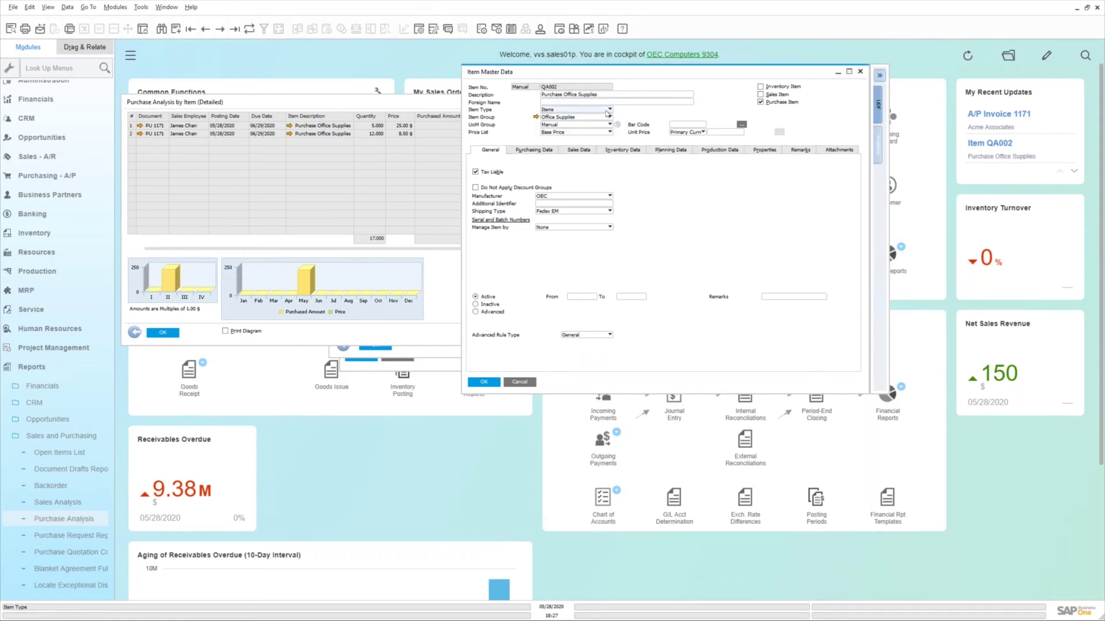
{"action": "left_click", "coordinate": [608, 110]}
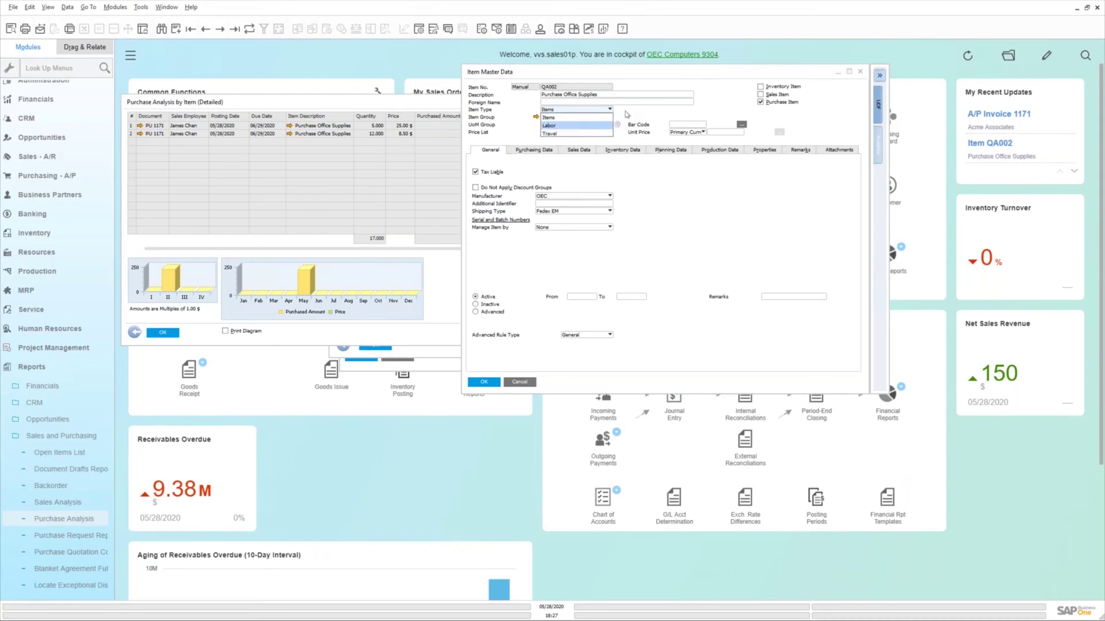
{"action": "left_click", "coordinate": [626, 114]}
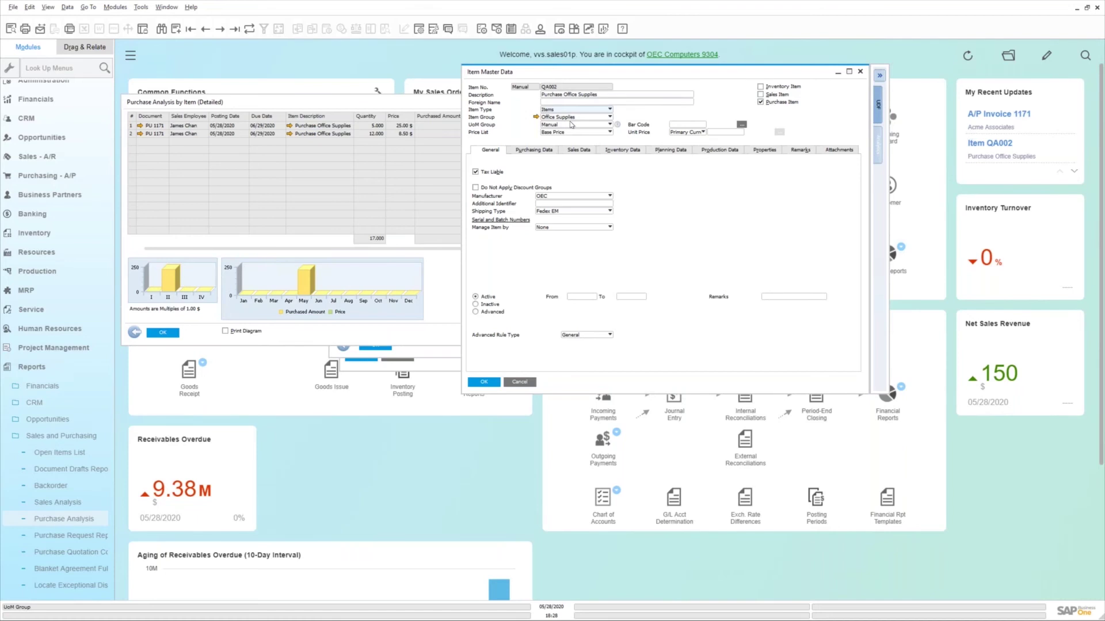
{"action": "left_click", "coordinate": [609, 117]}
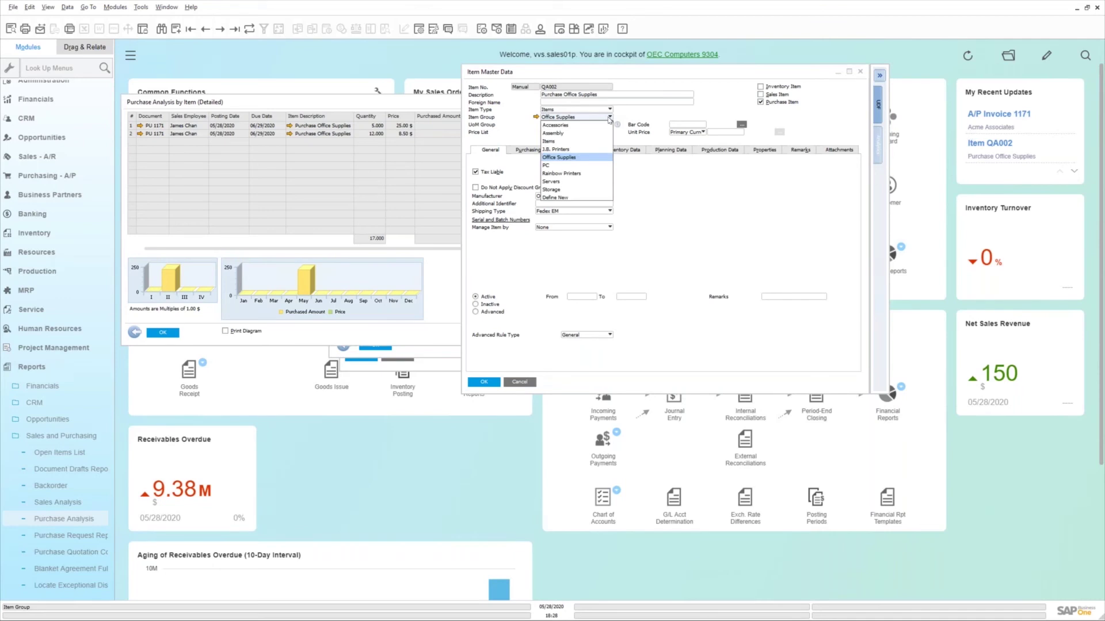
Close the purchase analysis results and examine the item group choices in the report's selection criteria
{"action": "left_click", "coordinate": [150, 333]}
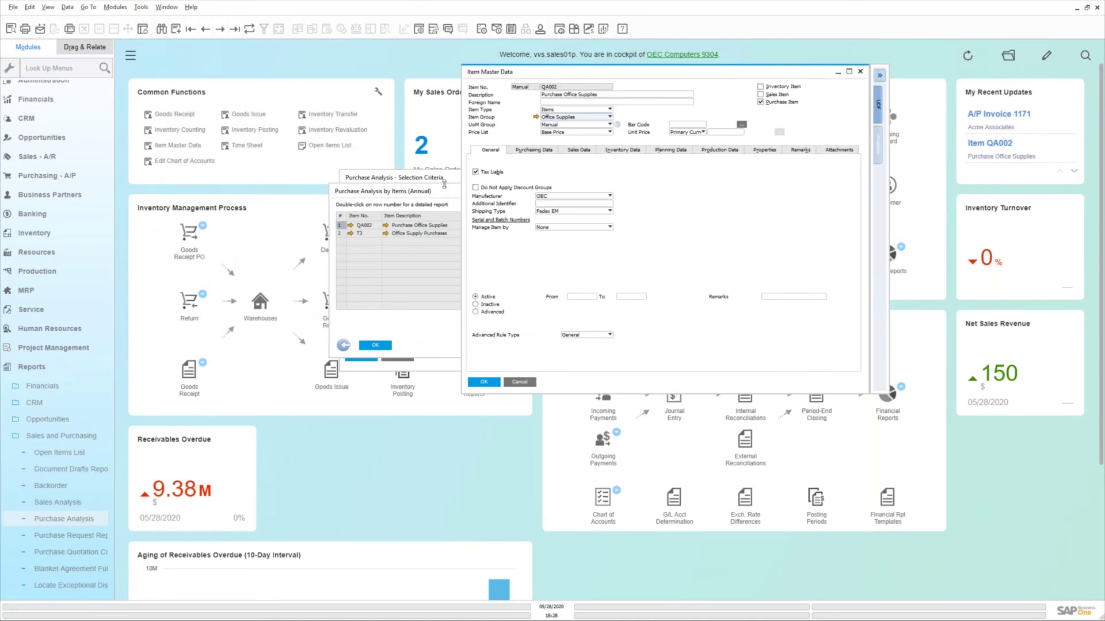
{"action": "left_click", "coordinate": [444, 186]}
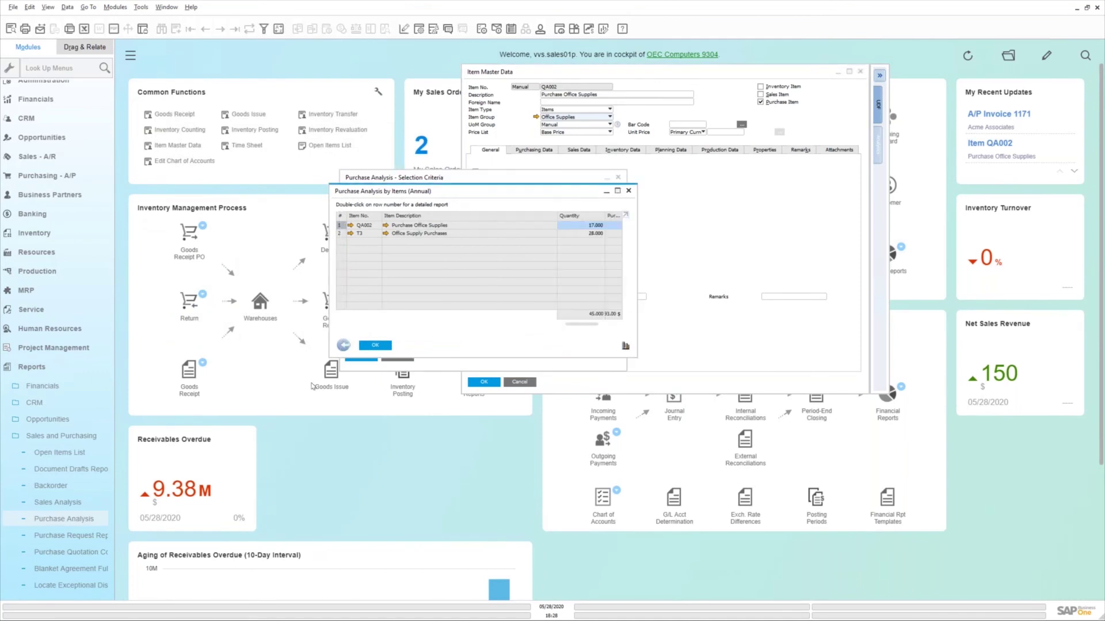
{"action": "left_click", "coordinate": [458, 203]}
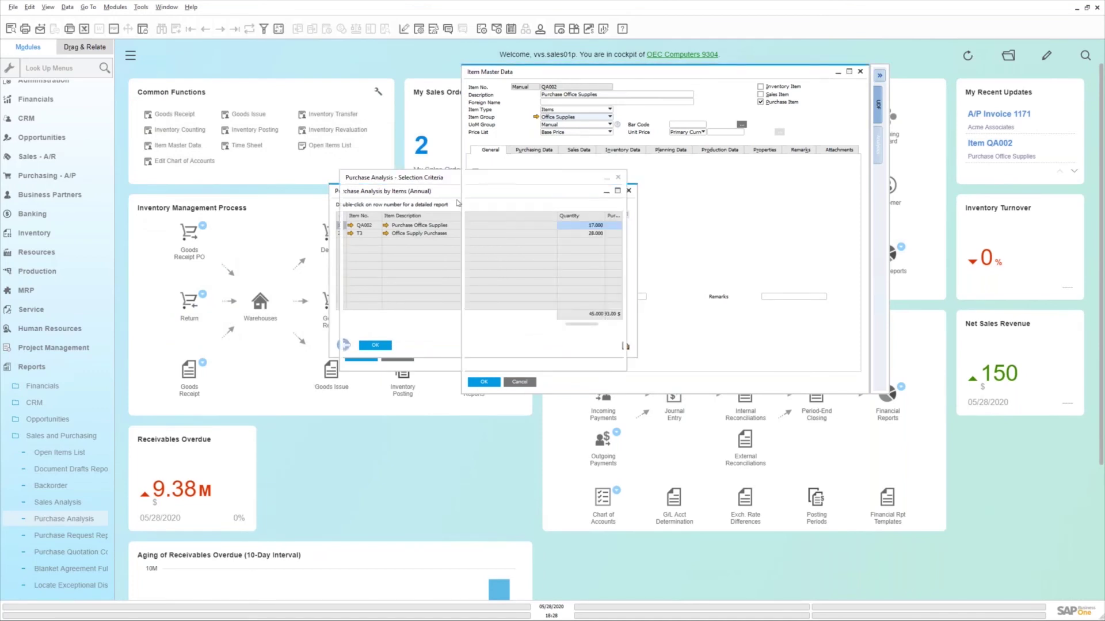
{"action": "left_click", "coordinate": [458, 203]}
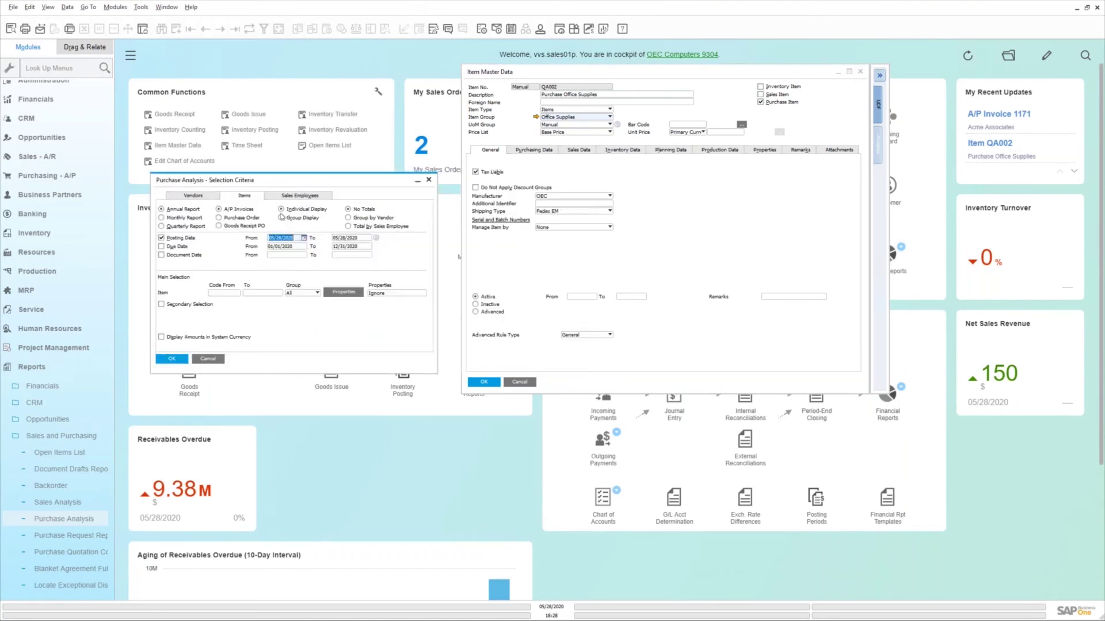
{"action": "left_click", "coordinate": [316, 294]}
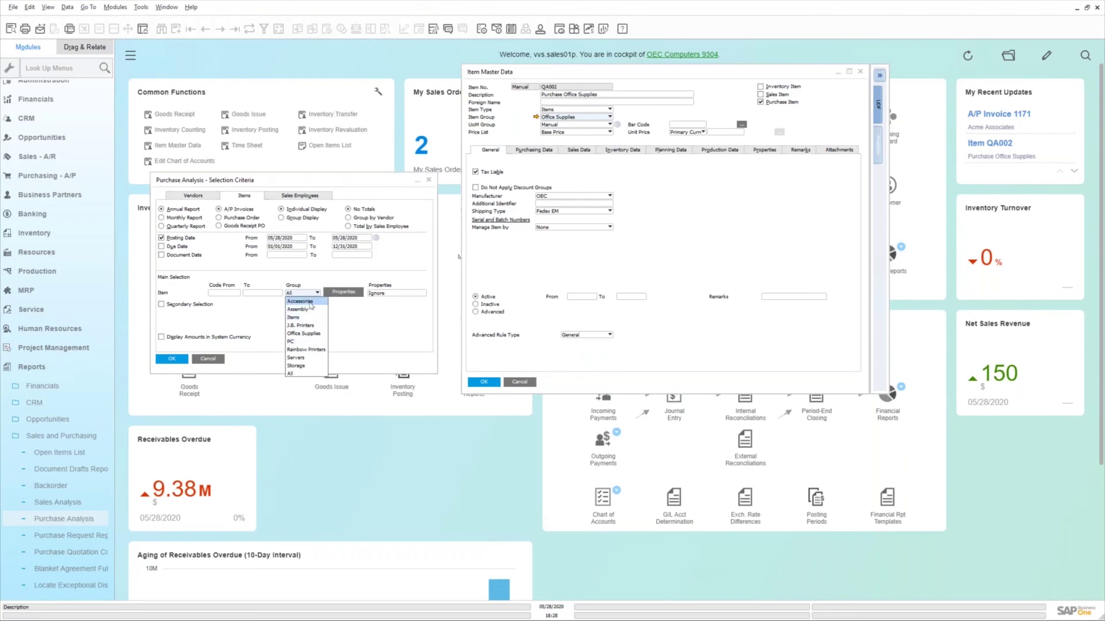
Examine the available UoM Group options in the master data of item QA002
{"action": "left_click", "coordinate": [608, 125]}
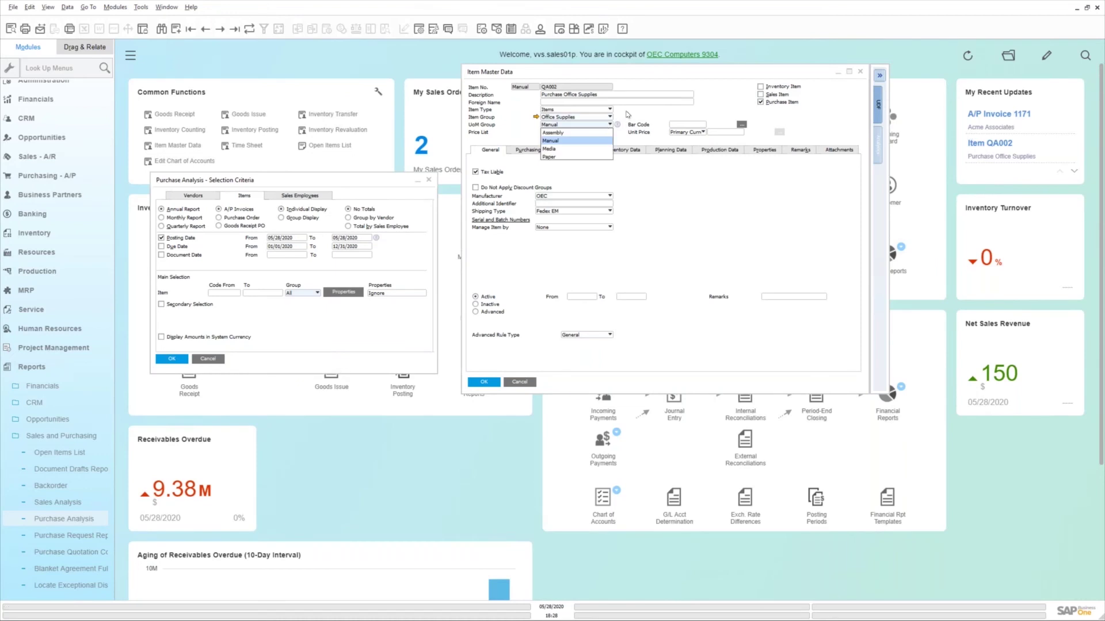
{"action": "left_click", "coordinate": [625, 117]}
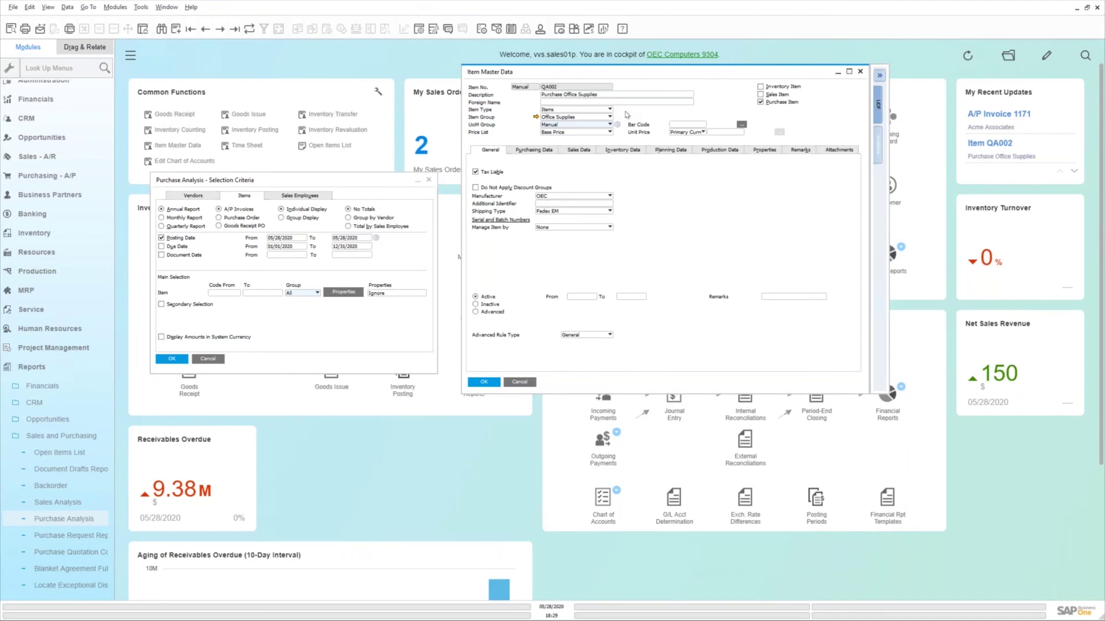
{"action": "left_click", "coordinate": [605, 129]}
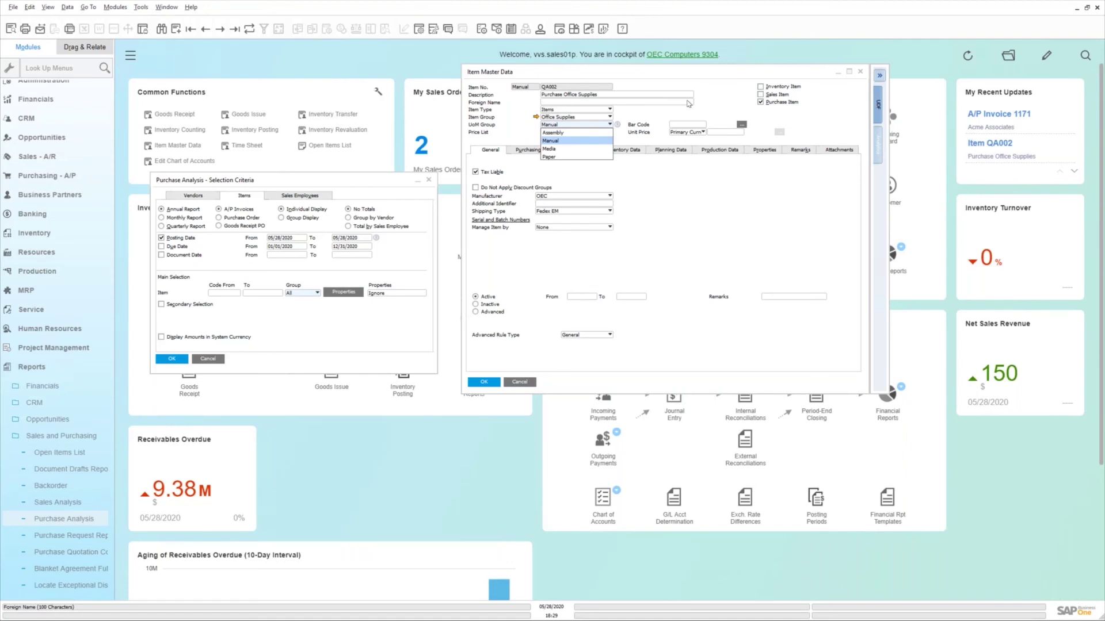
{"action": "left_click", "coordinate": [710, 101]}
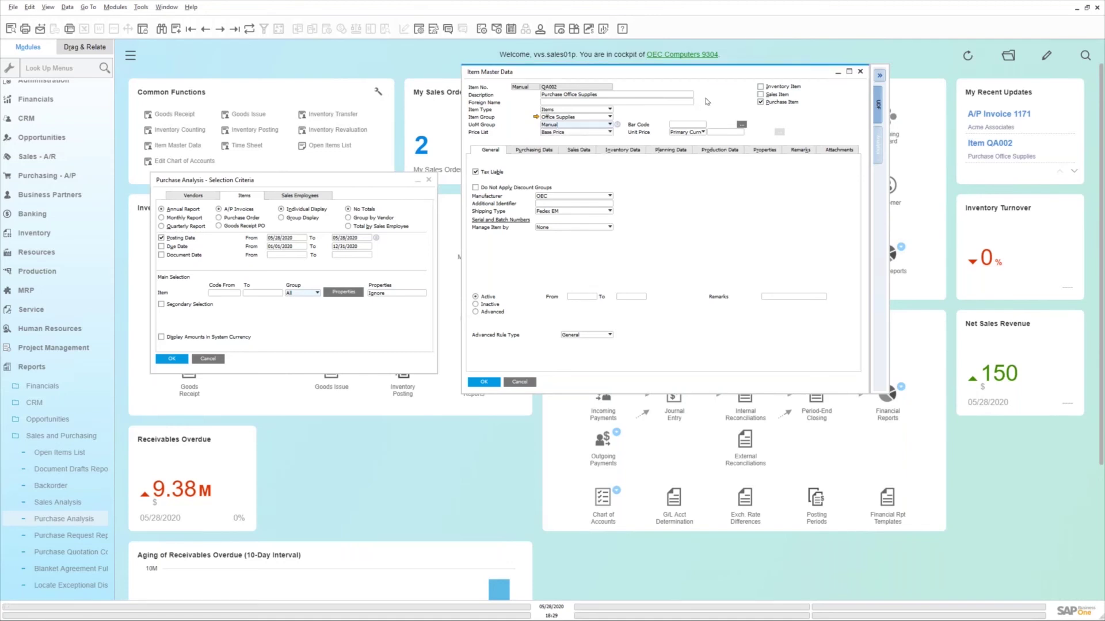
Set item QA002's price list to Discount Purchase Price and its activity status to Advanced
{"action": "left_click", "coordinate": [608, 133]}
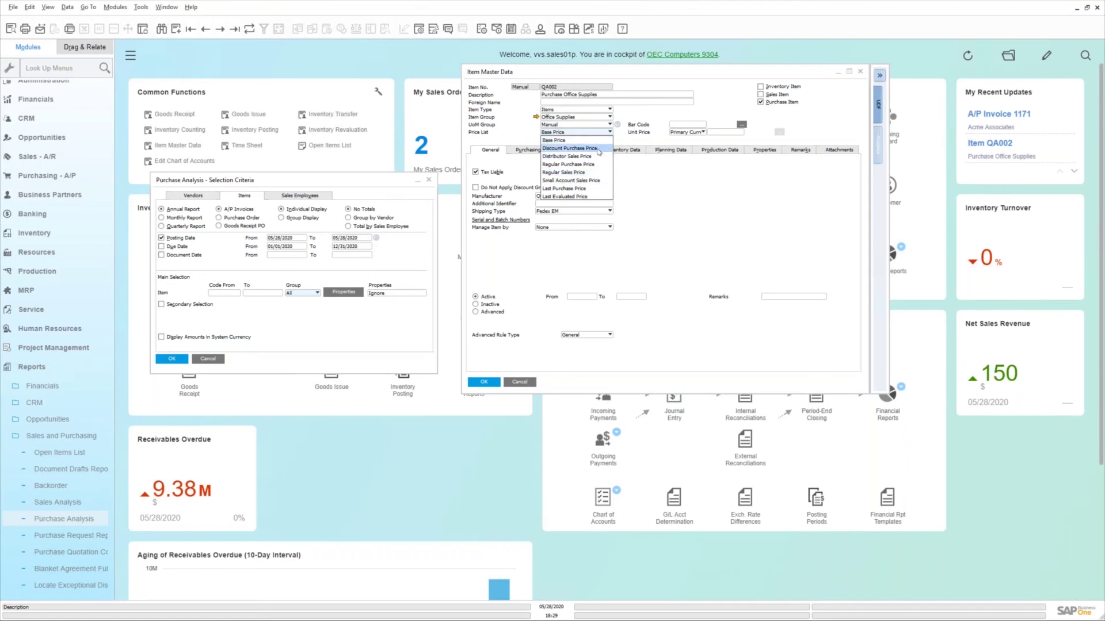
{"action": "left_click", "coordinate": [575, 148]}
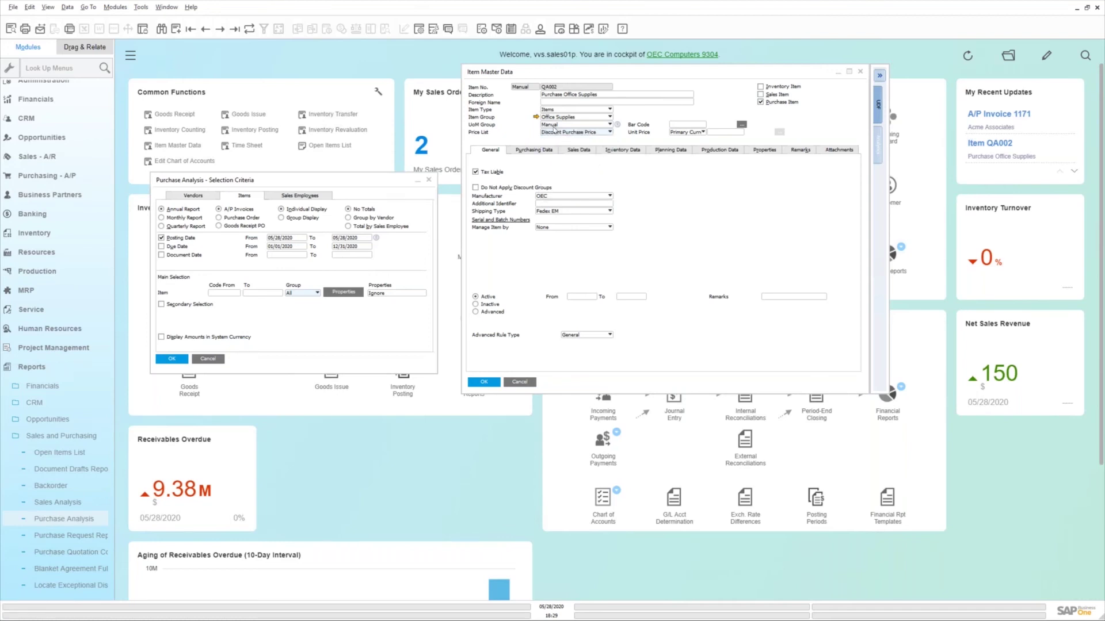
{"action": "left_click", "coordinate": [723, 131]}
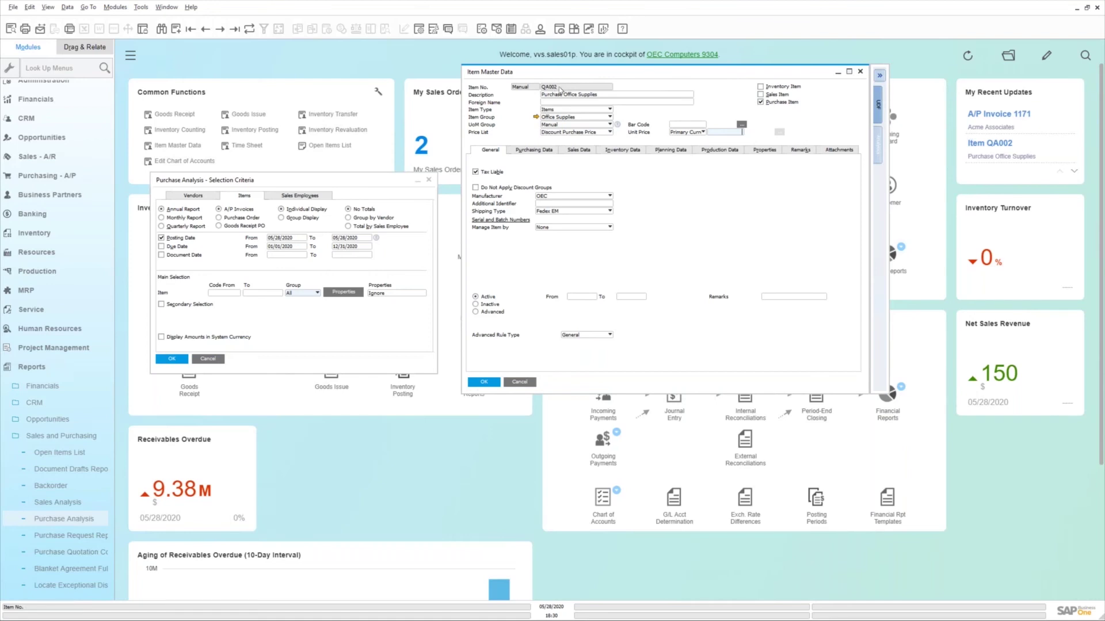
{"action": "left_click", "coordinate": [608, 97]}
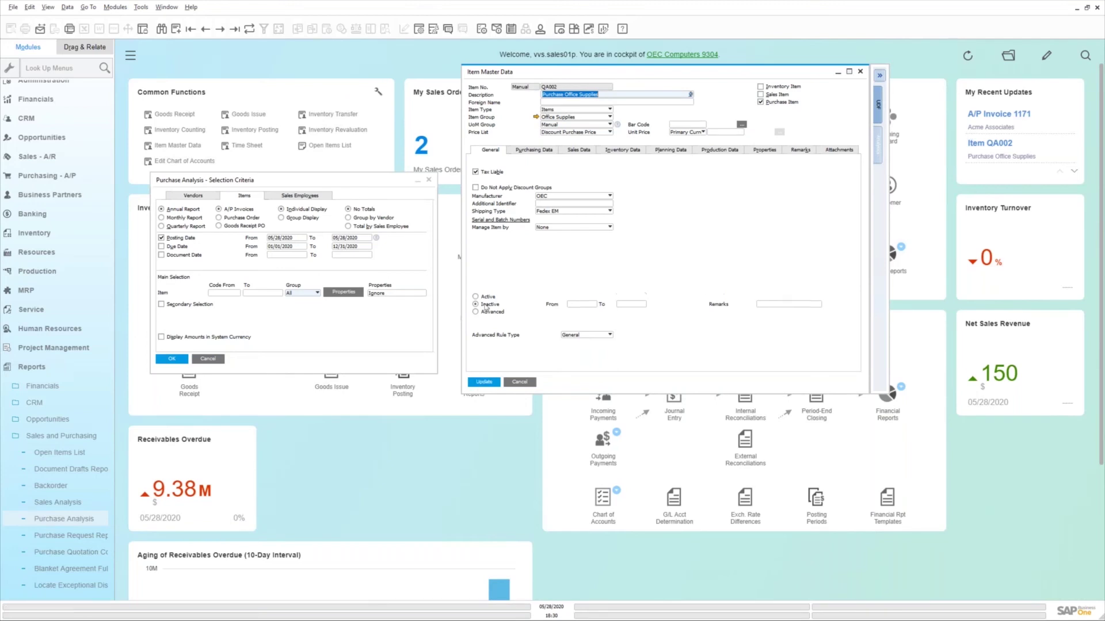
{"action": "left_click", "coordinate": [489, 313]}
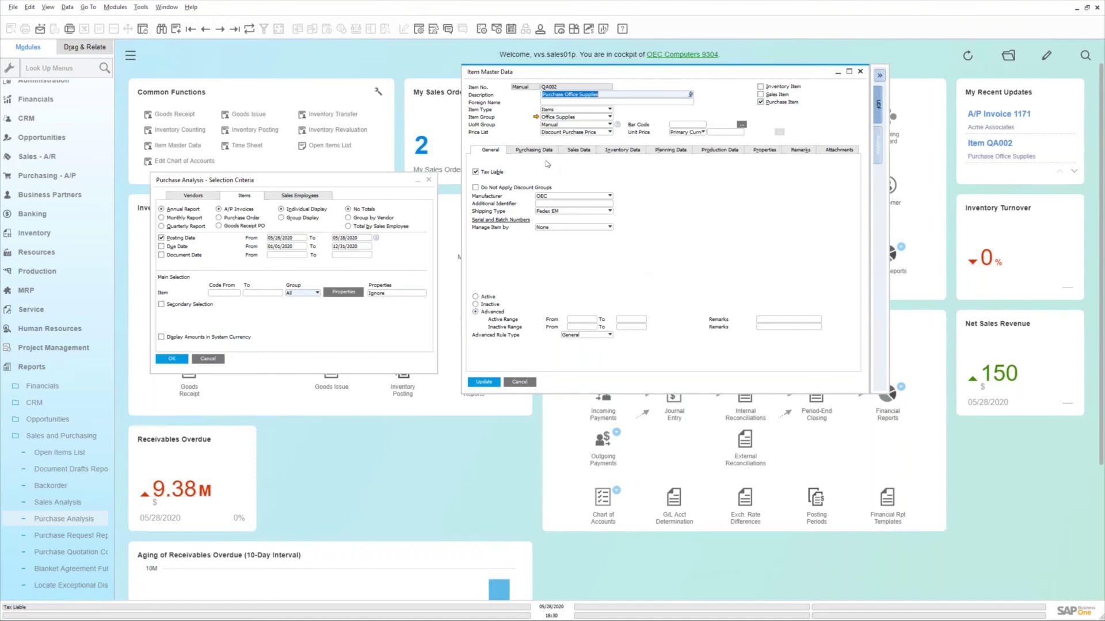
Examine item QA002's purchasing data, including the Preferred Vendor and Mfr Catalog No. fields and the Tax Type options
{"action": "left_click", "coordinate": [538, 154]}
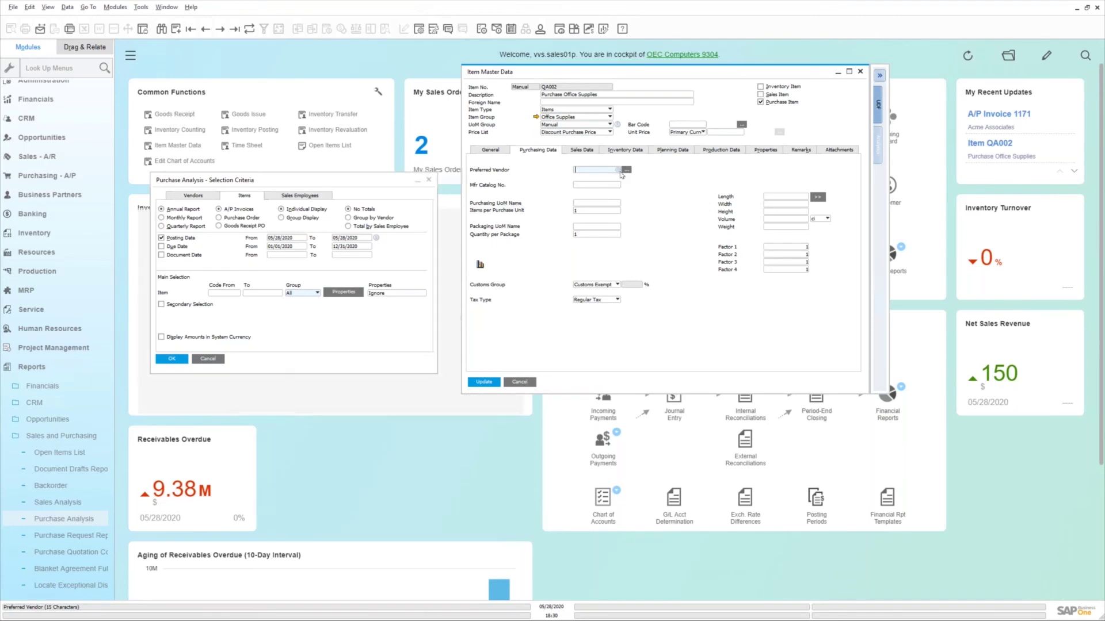
{"action": "left_click", "coordinate": [615, 185]}
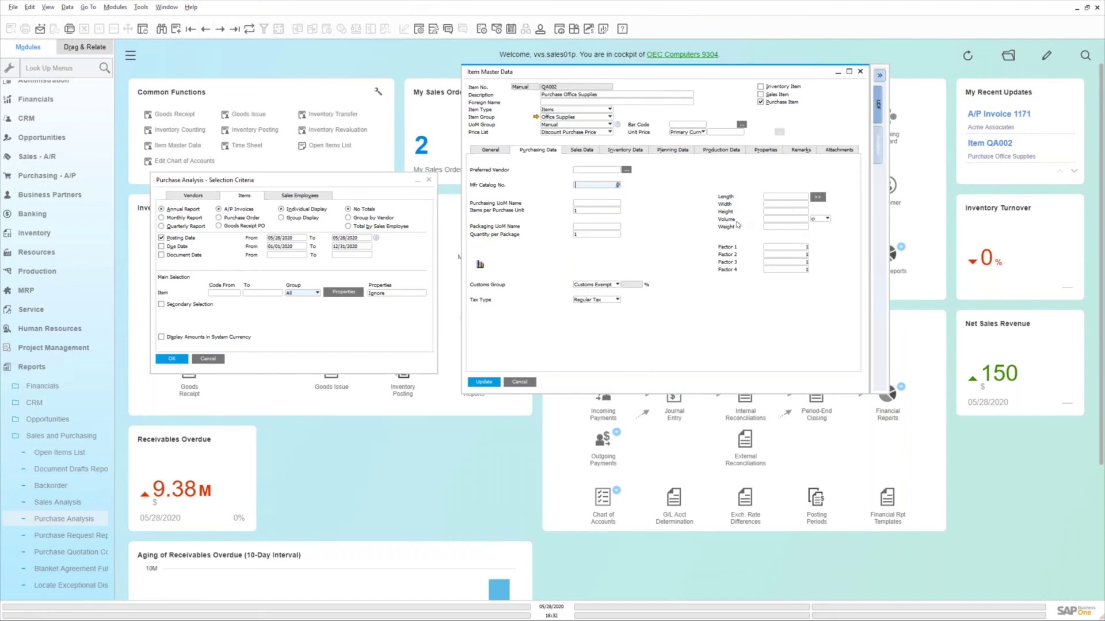
{"action": "left_click", "coordinate": [604, 302]}
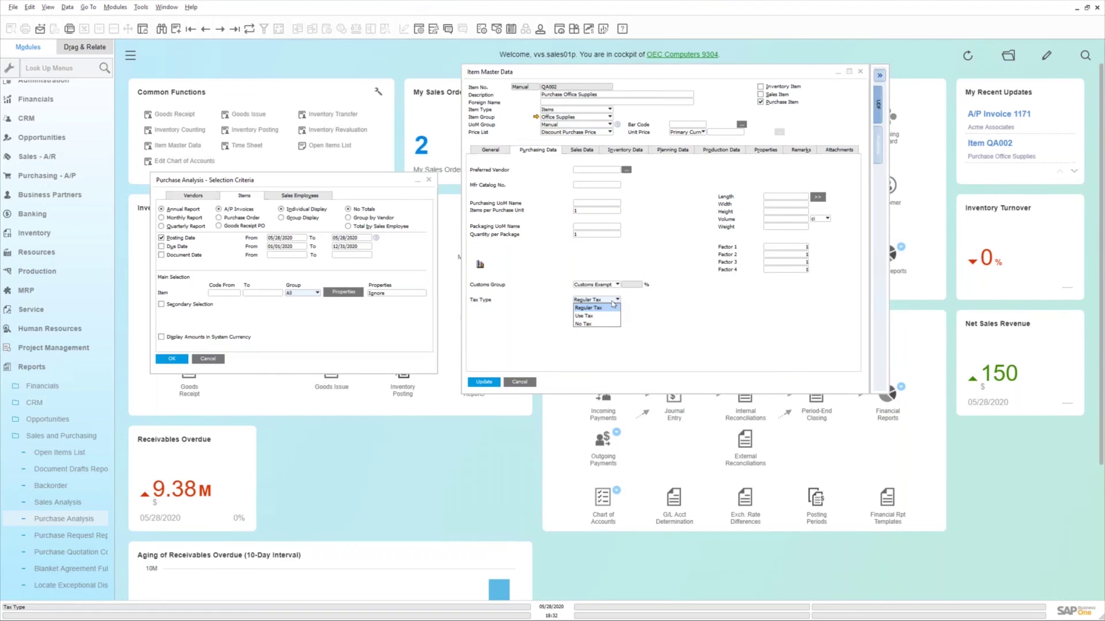
{"action": "left_click", "coordinate": [613, 305]}
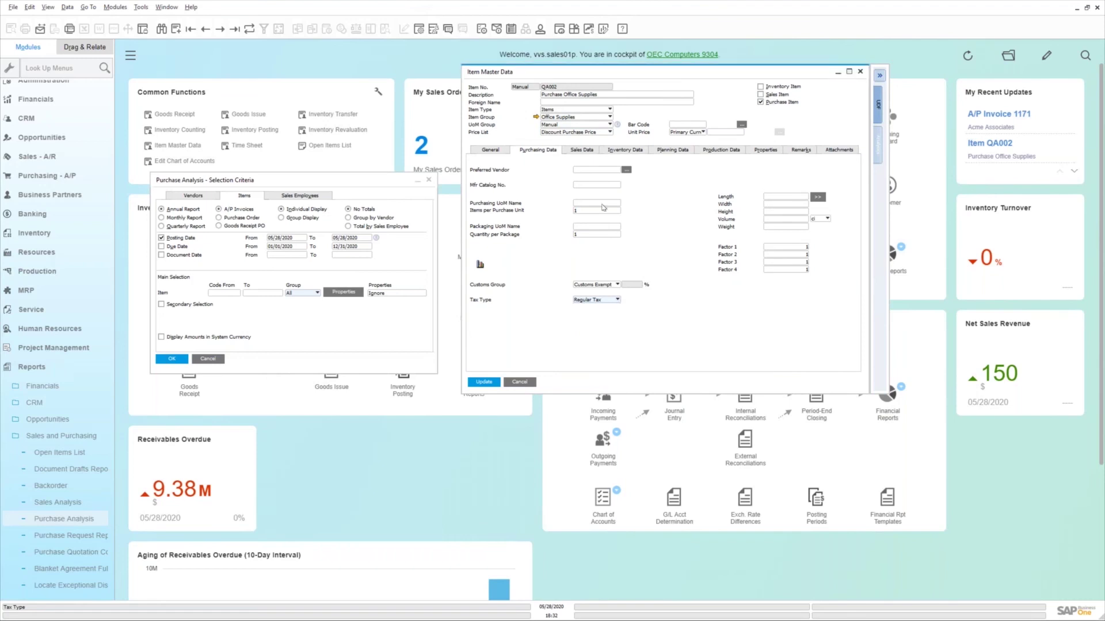
Review item QA002's sales data and examine the Set Inv. Method By and Valuation Method options in its inventory data
{"action": "left_click", "coordinate": [585, 153]}
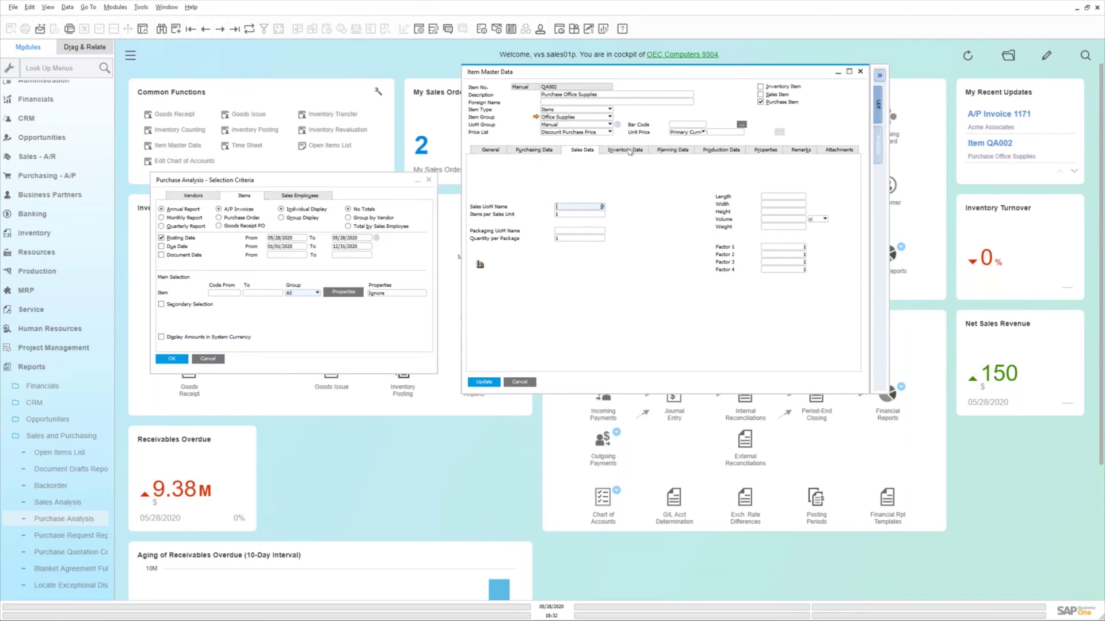
{"action": "left_click", "coordinate": [630, 151]}
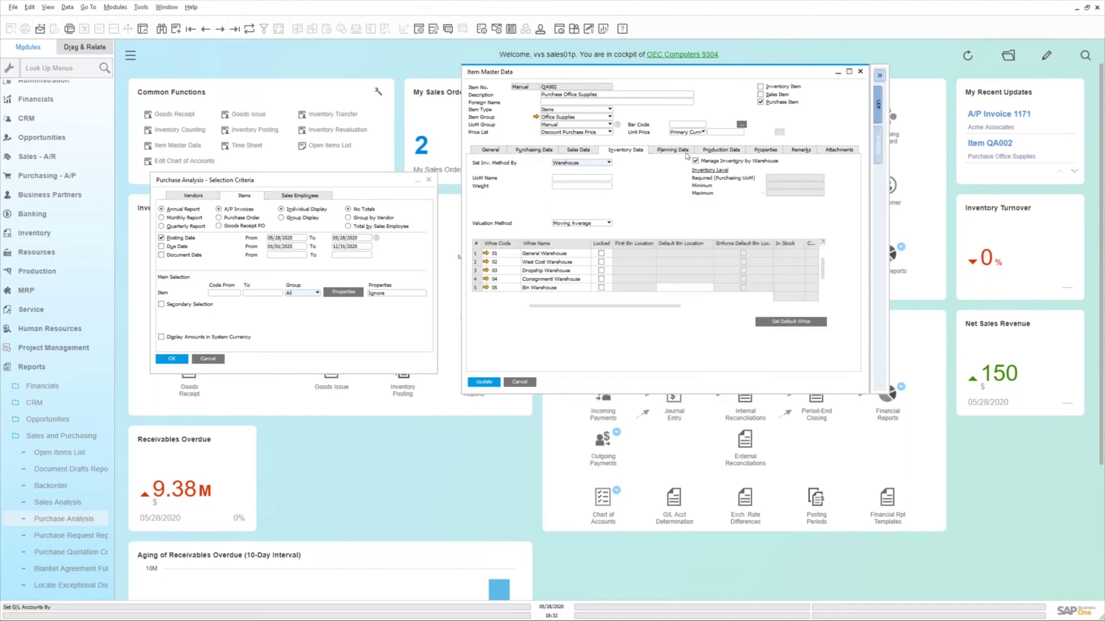
{"action": "left_click", "coordinate": [606, 164]}
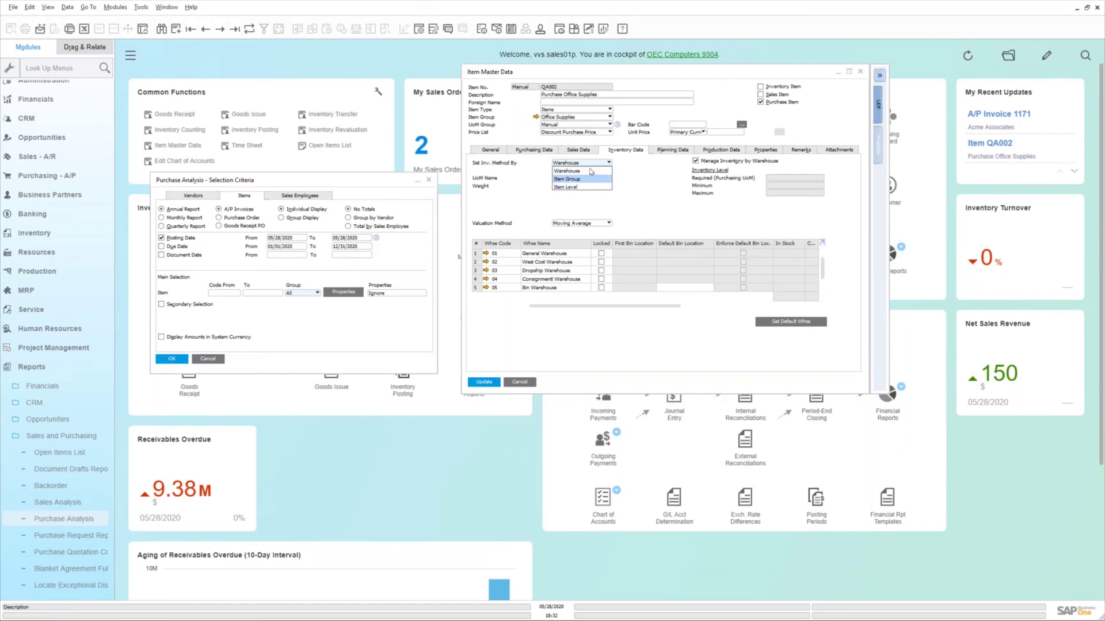
{"action": "left_click", "coordinate": [627, 166]}
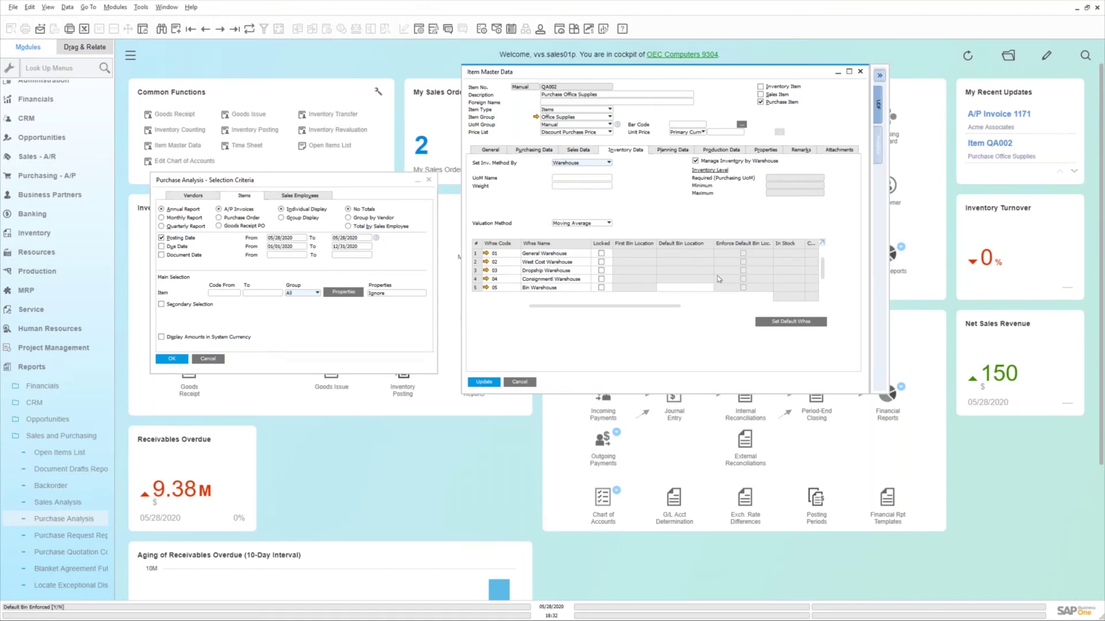
{"action": "left_click", "coordinate": [607, 224]}
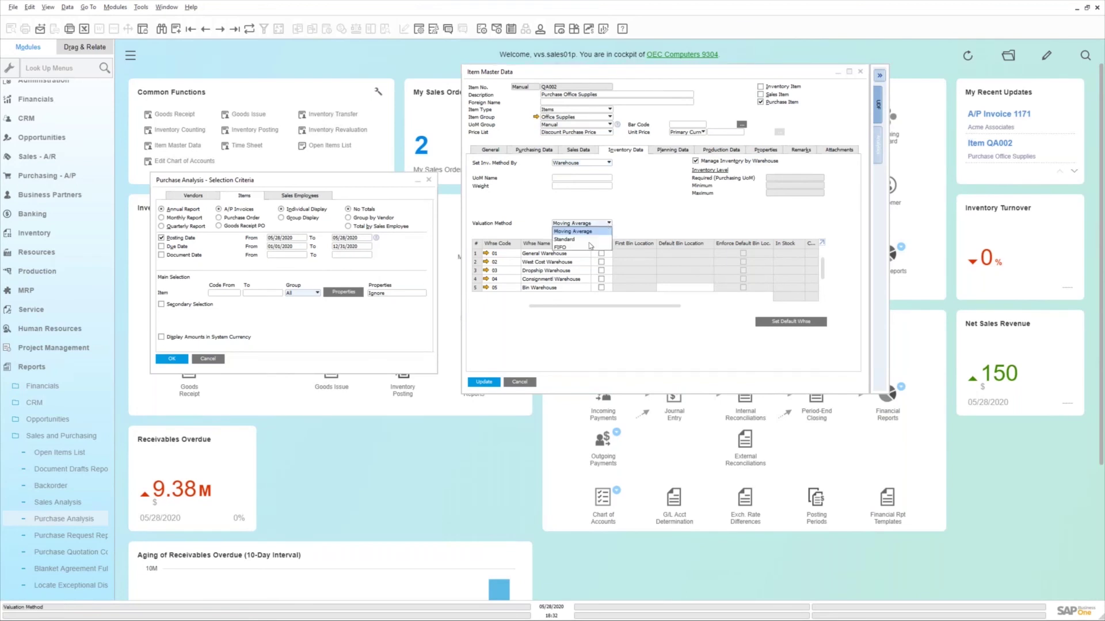
{"action": "left_click", "coordinate": [616, 218]}
Examine the stock quantity and minimum and maximum inventory columns for item QA002's warehouses
{"action": "left_click_drag", "start_coordinate": [660, 306], "coordinate": [610, 313]}
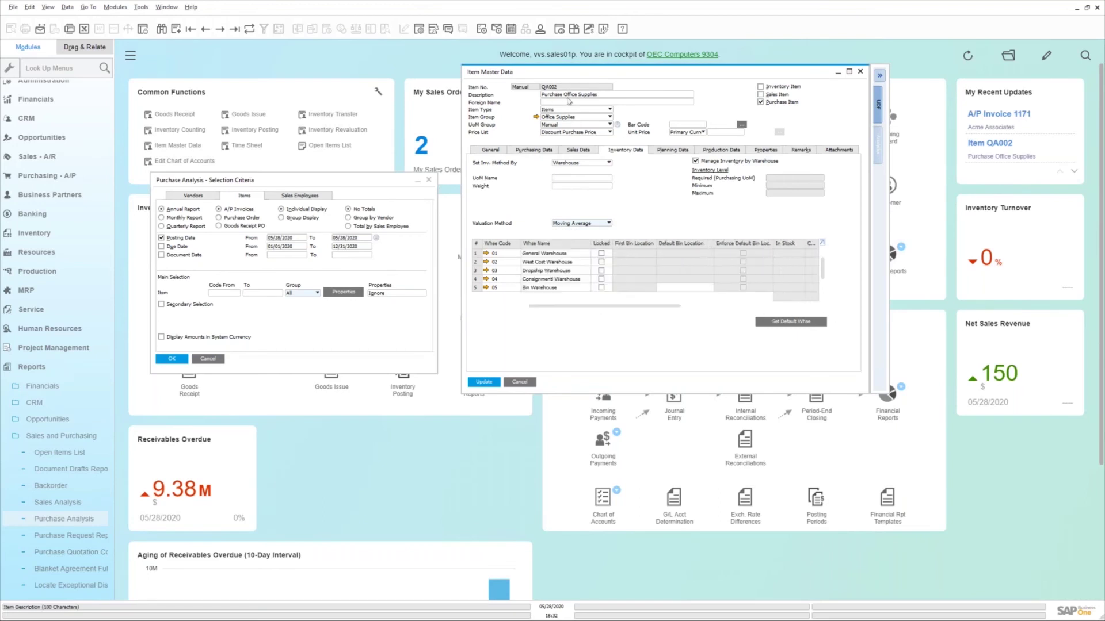
{"action": "left_click_drag", "start_coordinate": [643, 307], "coordinate": [818, 297]}
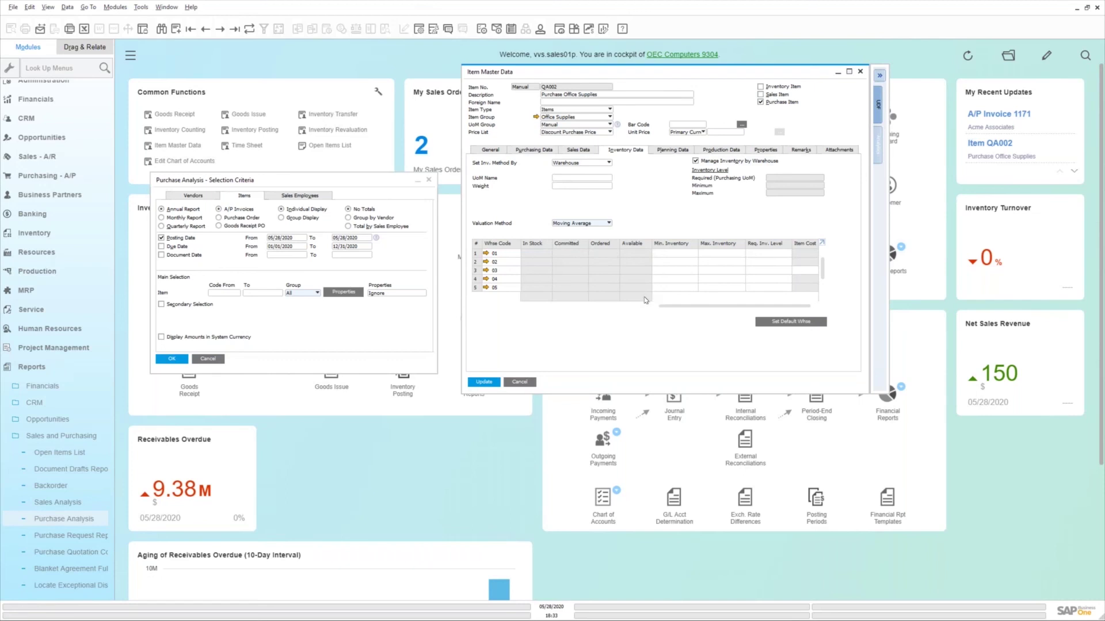
{"action": "left_click", "coordinate": [714, 254]}
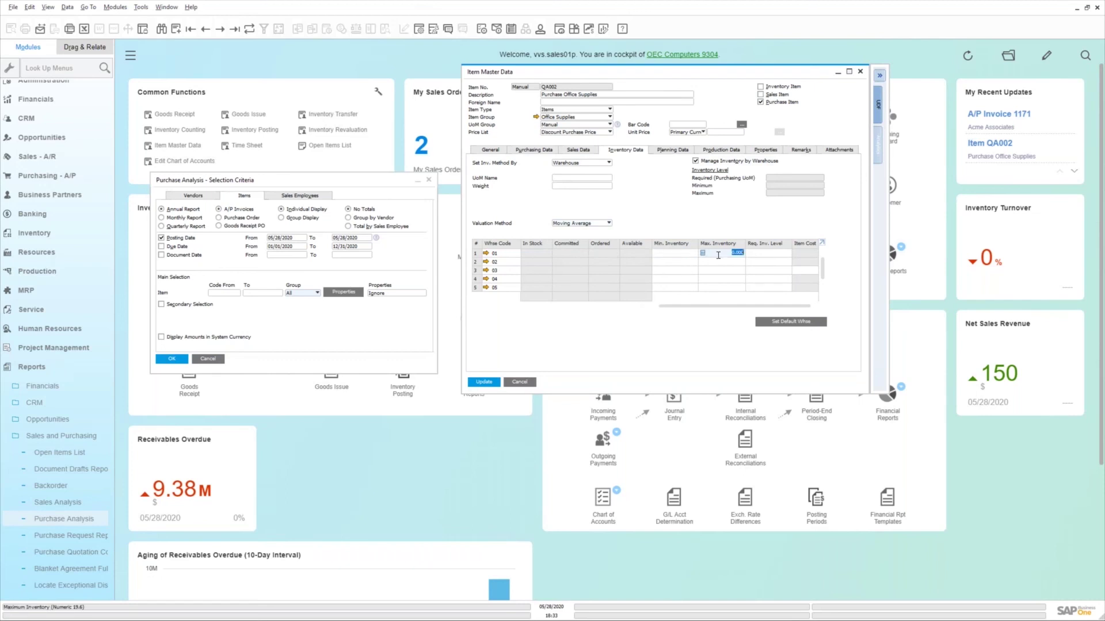
{"action": "left_click", "coordinate": [675, 254]}
Examine item QA002's planning data and the available Order Interval options
{"action": "left_click", "coordinate": [679, 152]}
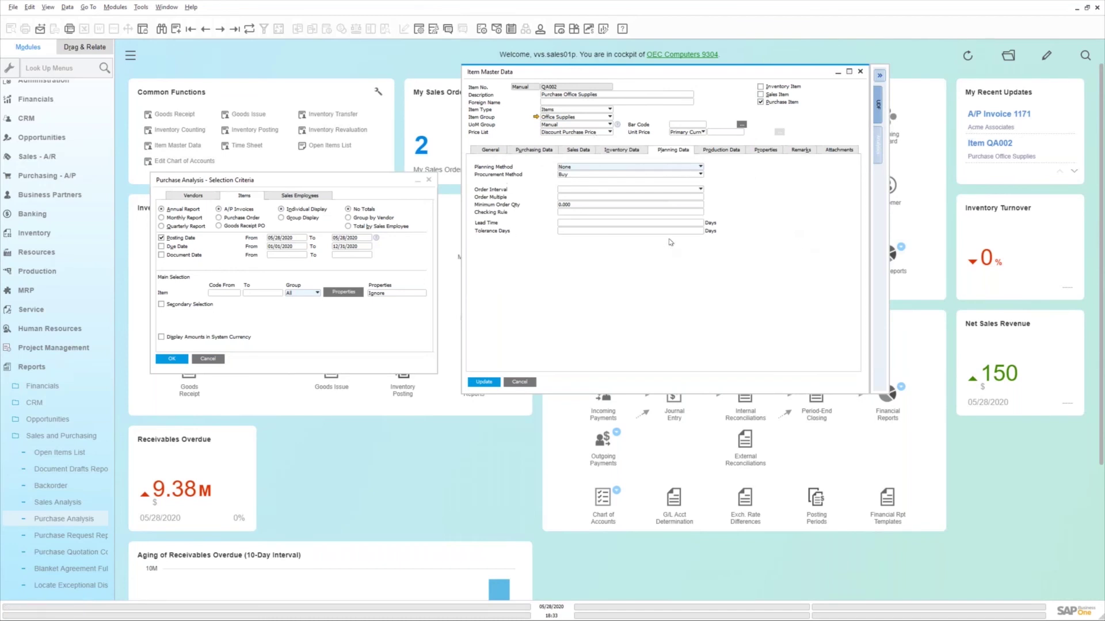
{"action": "left_click", "coordinate": [697, 191]}
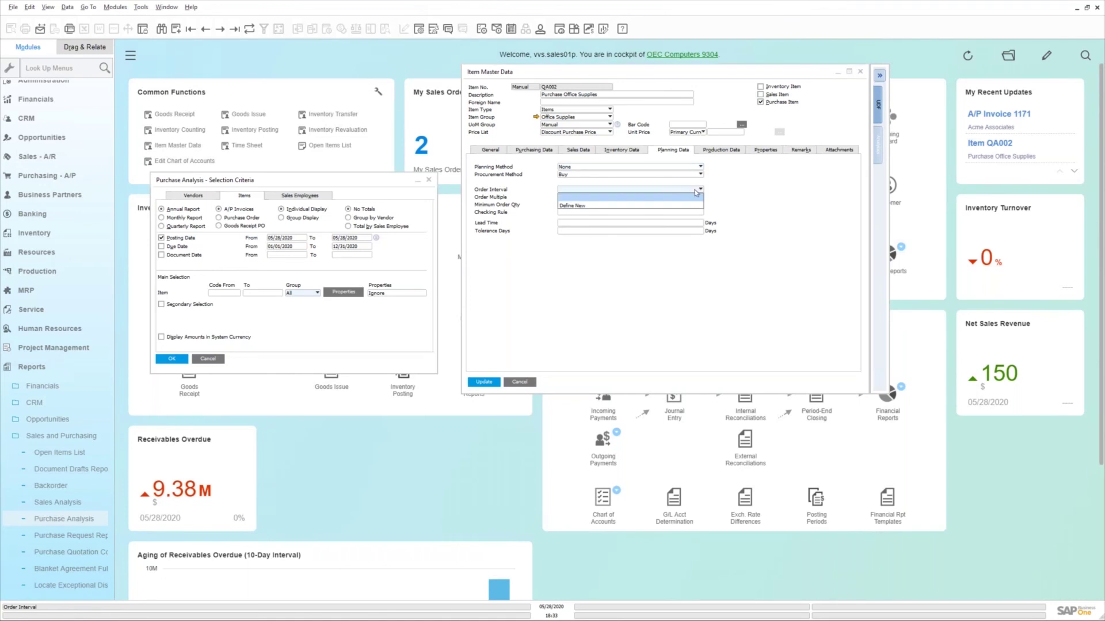
{"action": "left_click", "coordinate": [696, 193]}
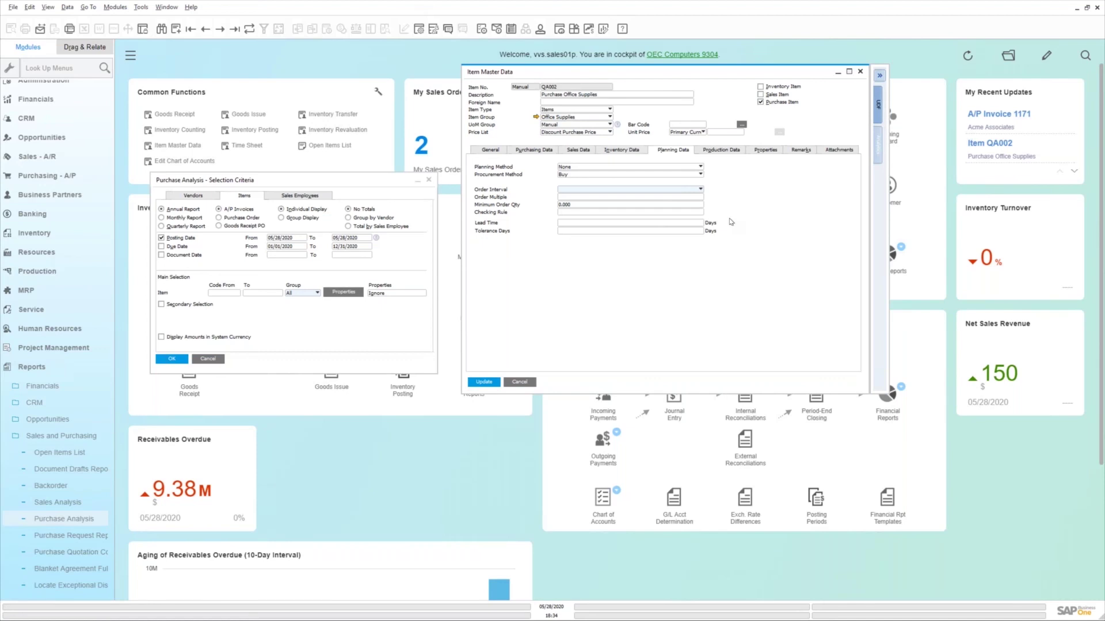
Examine item QA002's production data and the available Issue Method options
{"action": "left_click", "coordinate": [713, 151]}
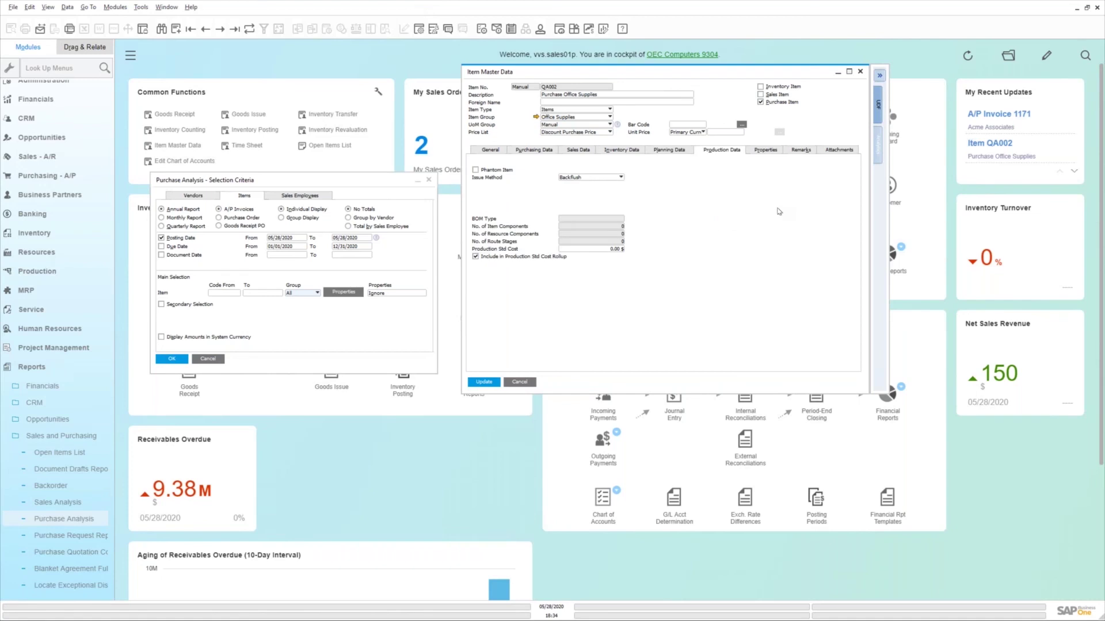
{"action": "key", "text": "Tab"}
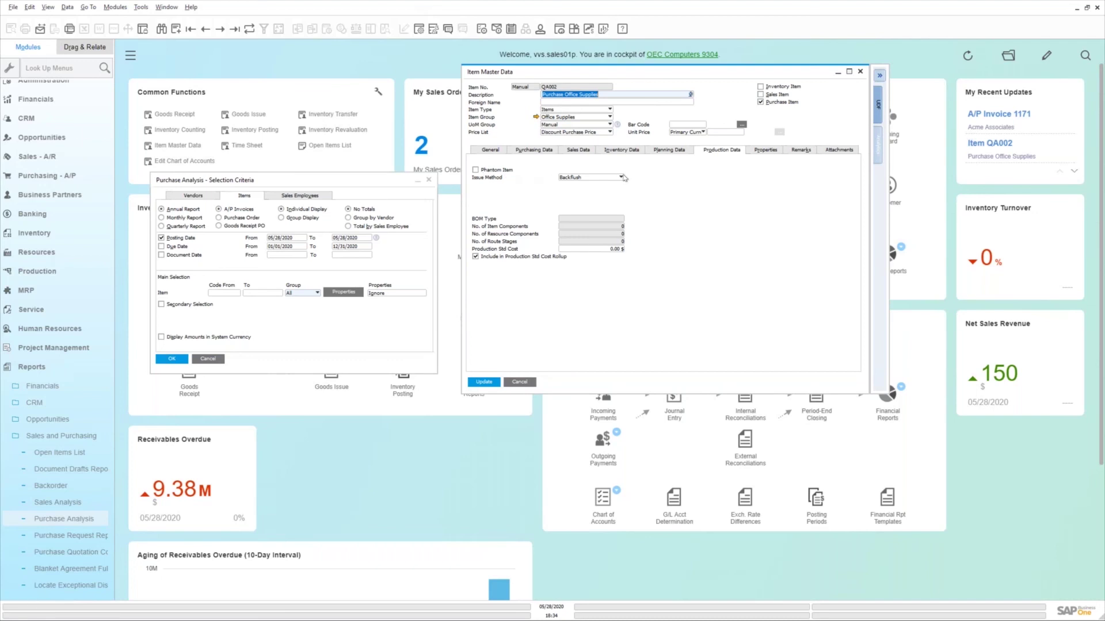
{"action": "left_click", "coordinate": [621, 178]}
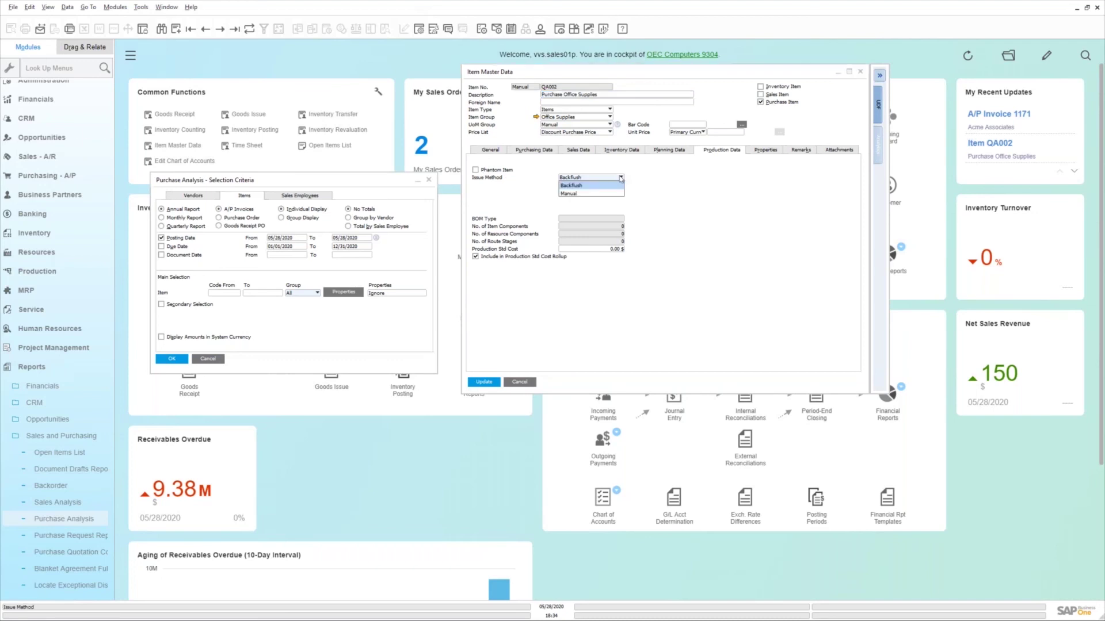
{"action": "left_click", "coordinate": [648, 180]}
Assign Items Property 1 to item QA002 and examine the property filters in the purchase analysis selection criteria
{"action": "left_click", "coordinate": [771, 150]}
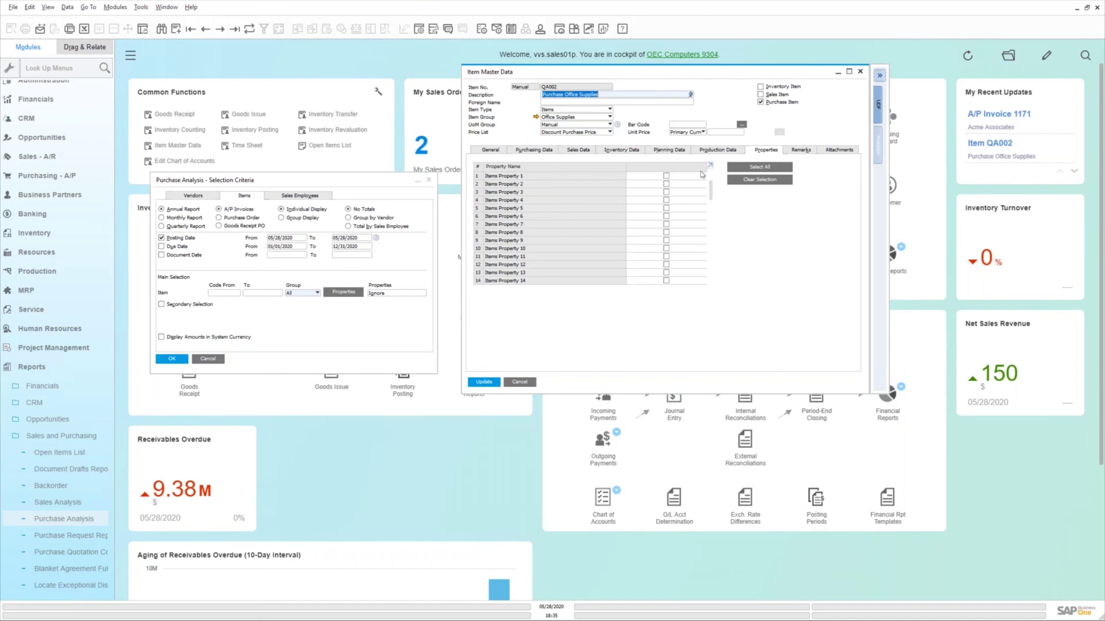
{"action": "left_click", "coordinate": [666, 176]}
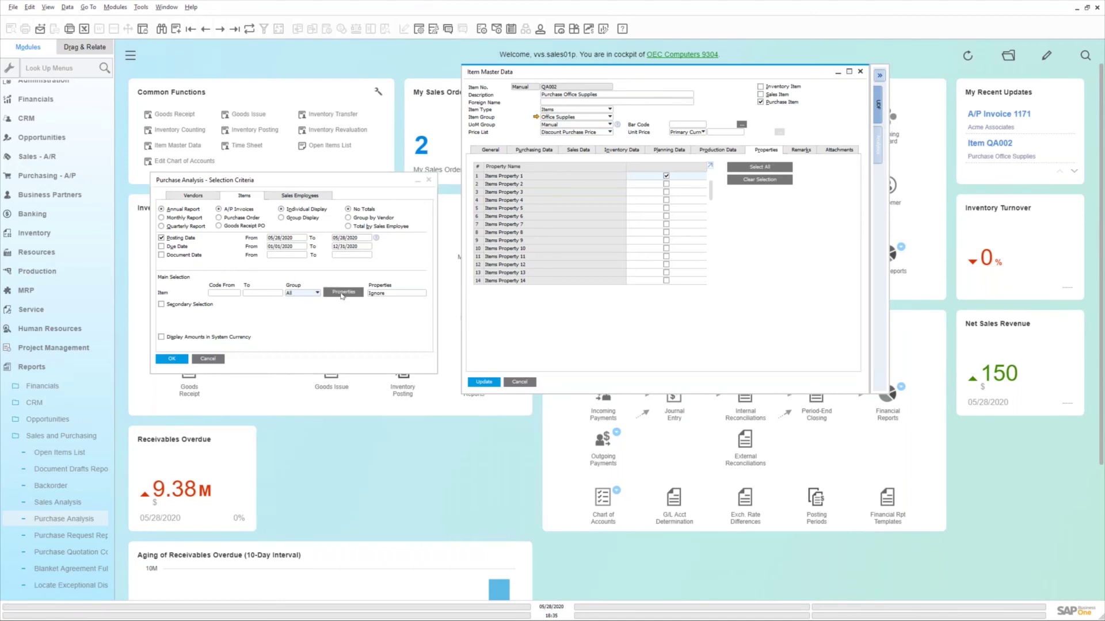
{"action": "left_click", "coordinate": [342, 295]}
{"action": "left_click", "coordinate": [342, 295]}
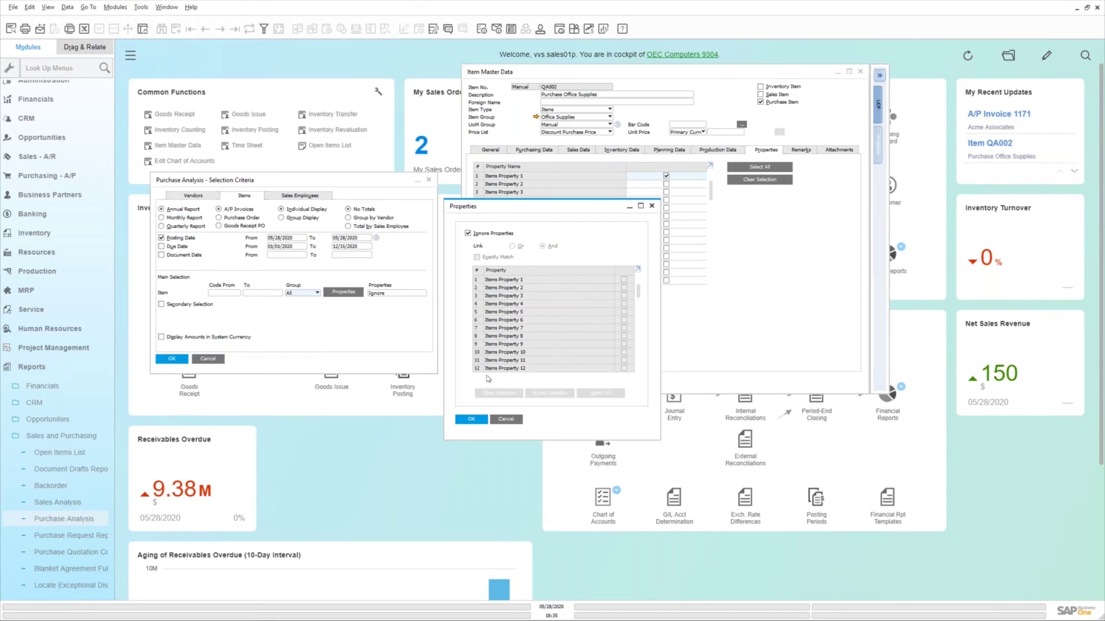
{"action": "left_click", "coordinate": [510, 420]}
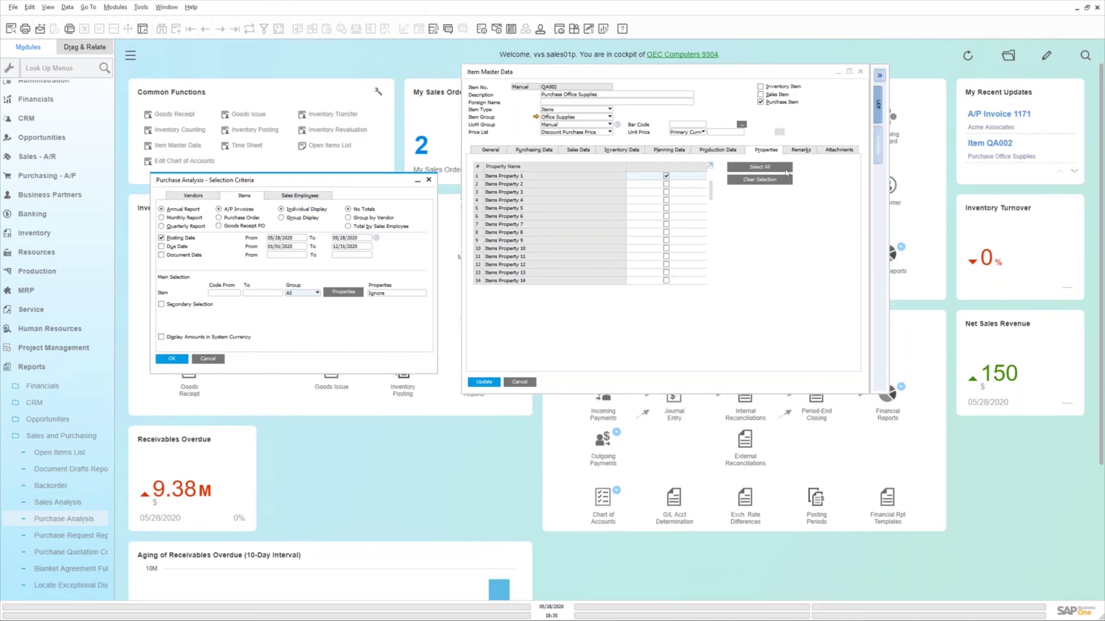
Examine the remarks, image area and attachments list of item QA002
{"action": "left_click", "coordinate": [799, 150]}
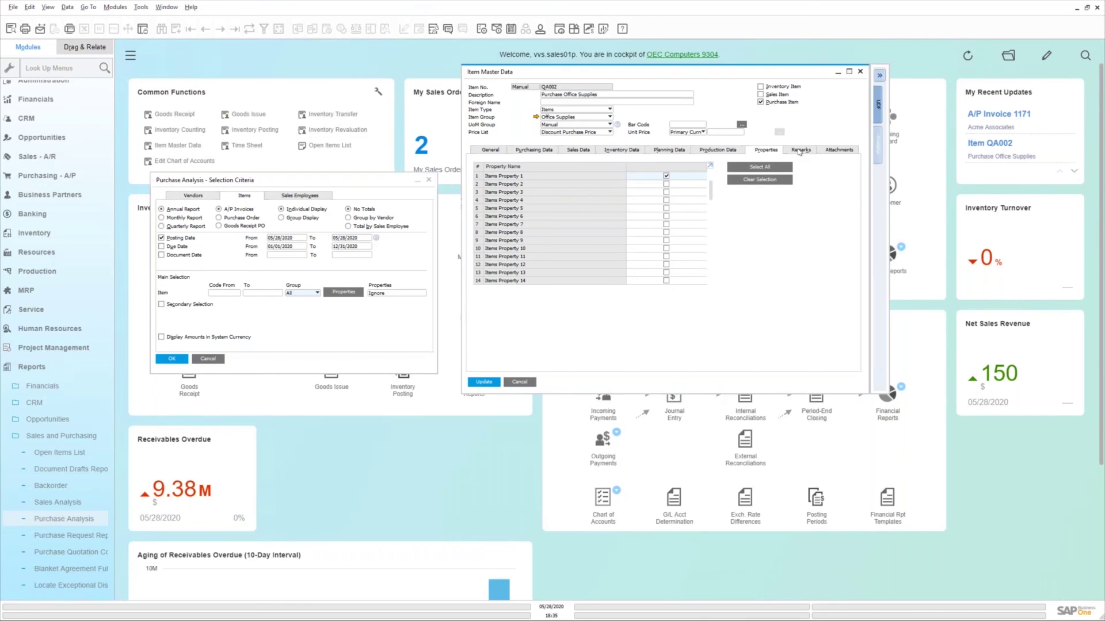
{"action": "left_click", "coordinate": [799, 150]}
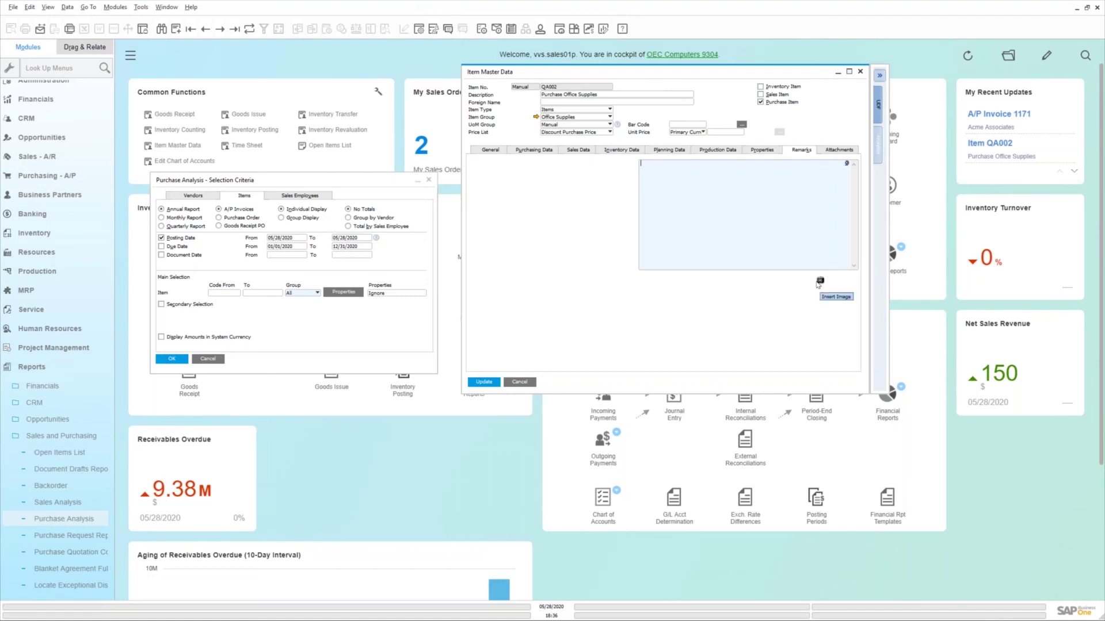
{"action": "left_click", "coordinate": [839, 151]}
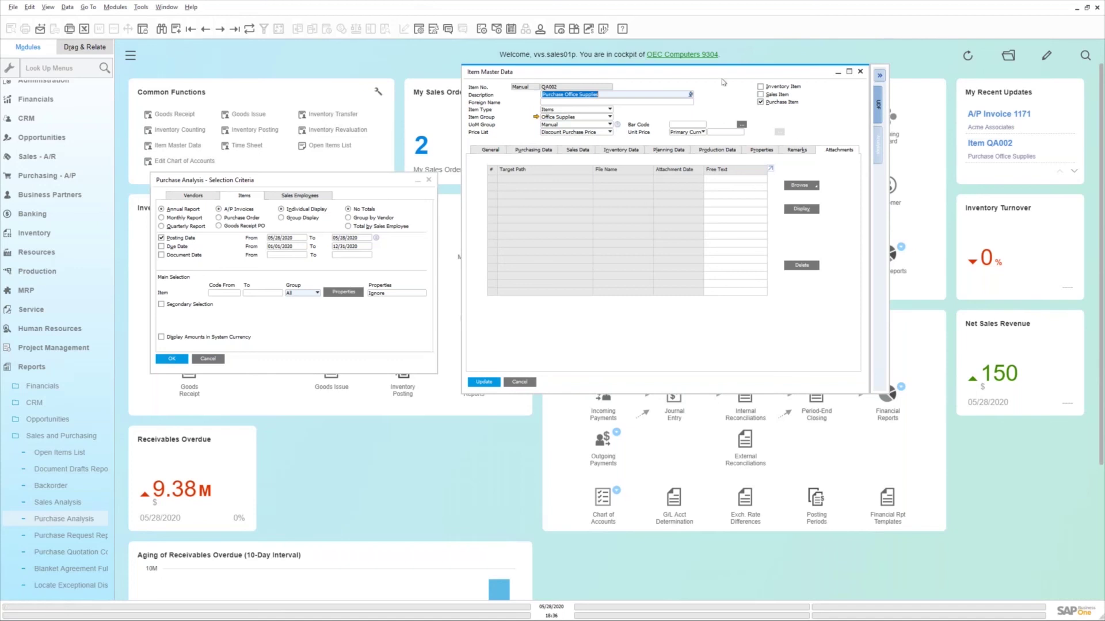
Show the user-defined fields beside item QA002, examine their category options, and return to the item's general data
{"action": "left_click", "coordinate": [878, 105]}
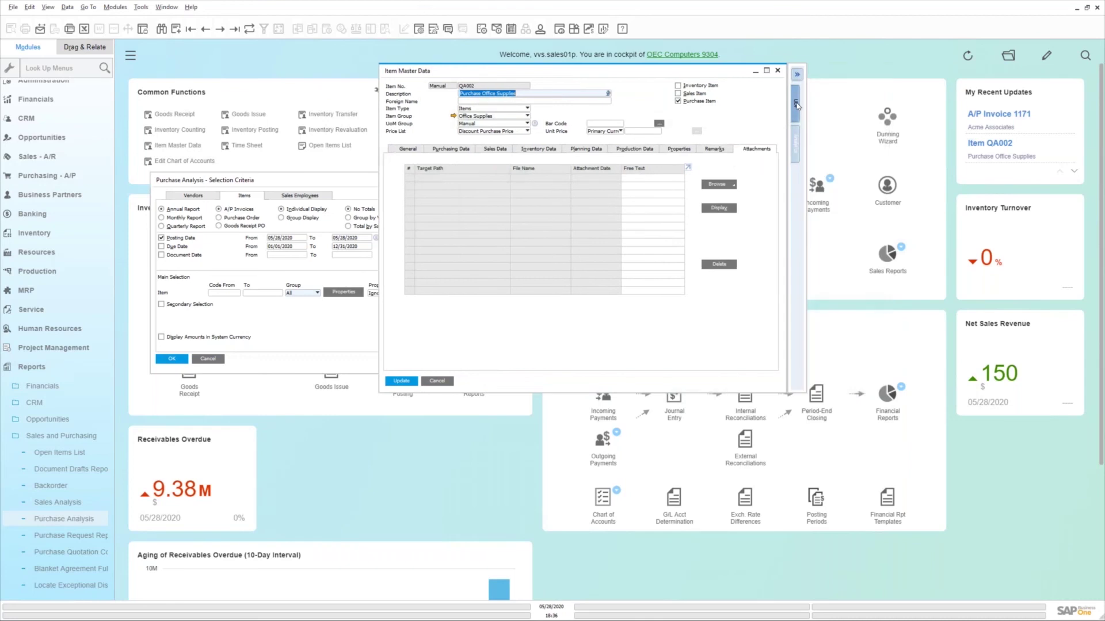
{"action": "left_click", "coordinate": [797, 105]}
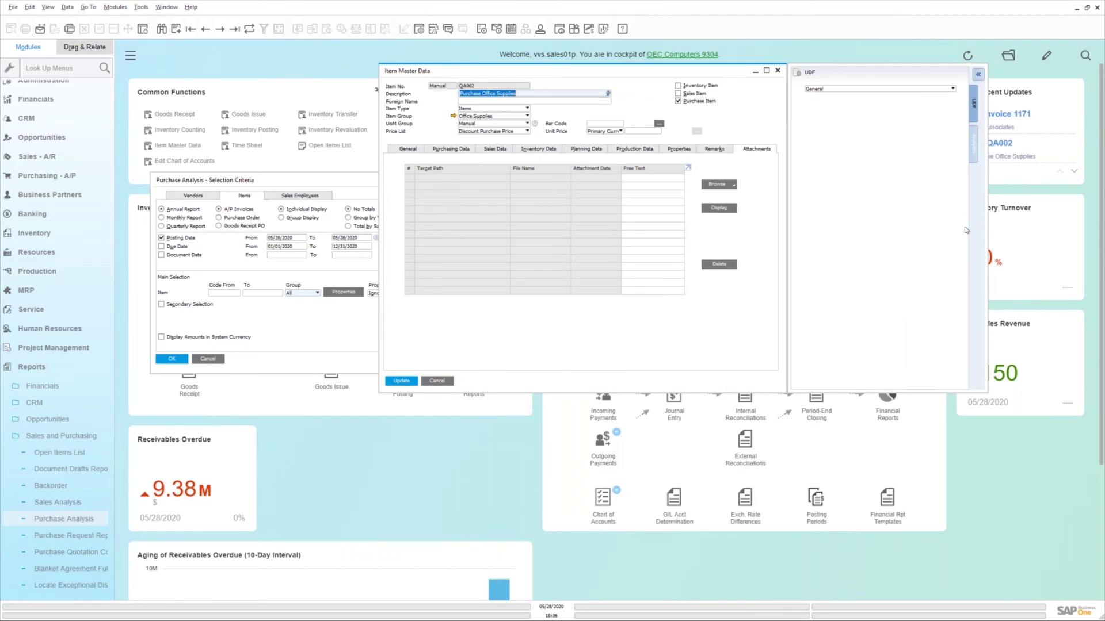
{"action": "left_click", "coordinate": [951, 89]}
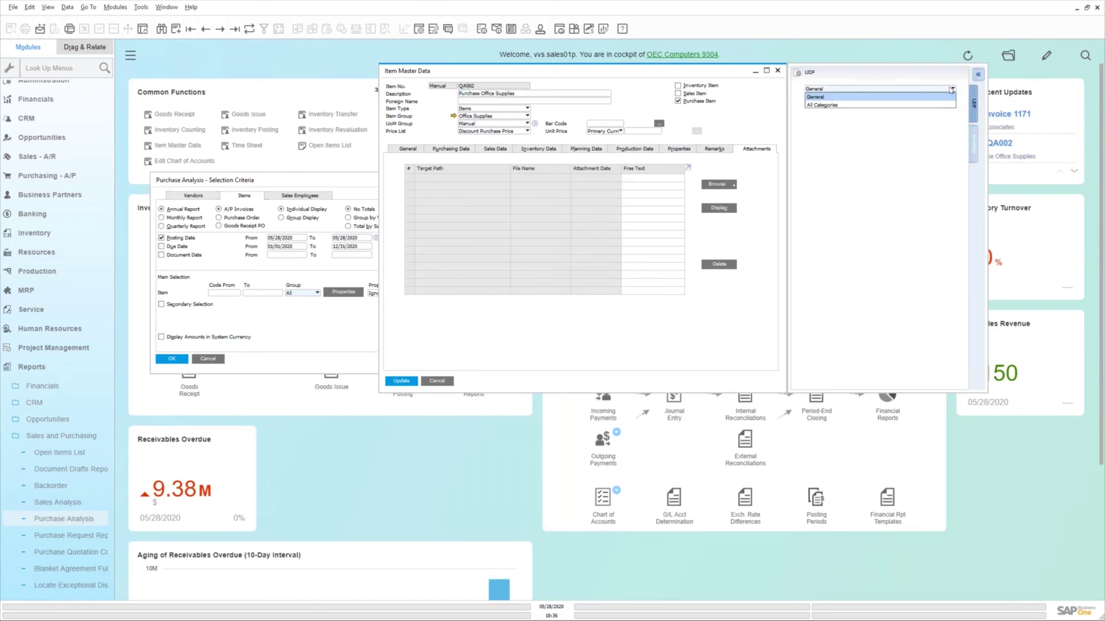
{"action": "left_click", "coordinate": [952, 90]}
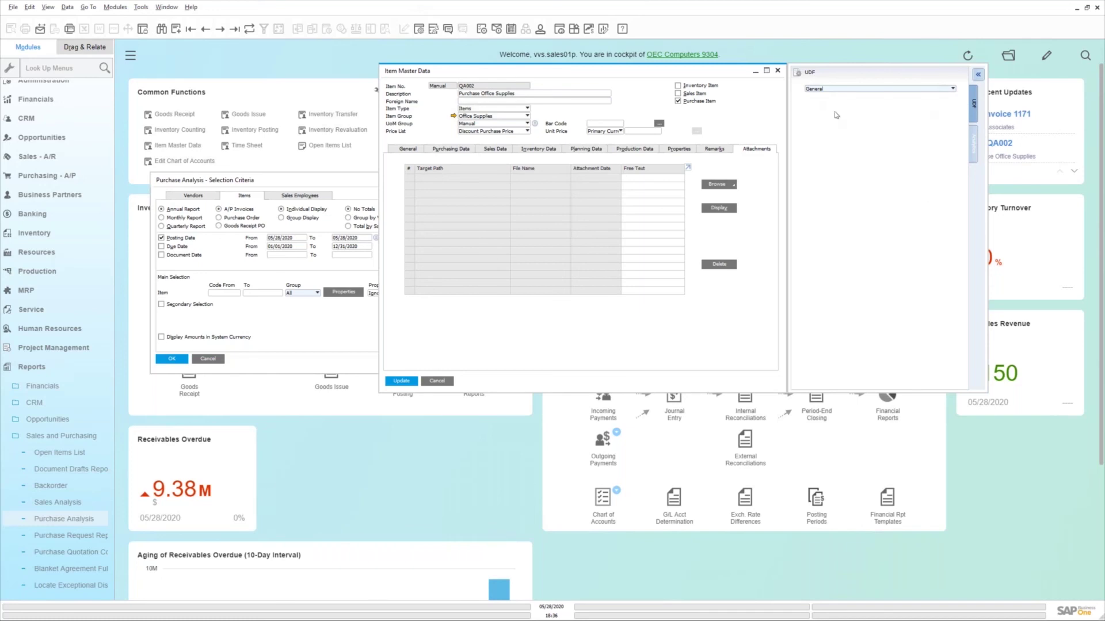
{"action": "left_click", "coordinate": [411, 150]}
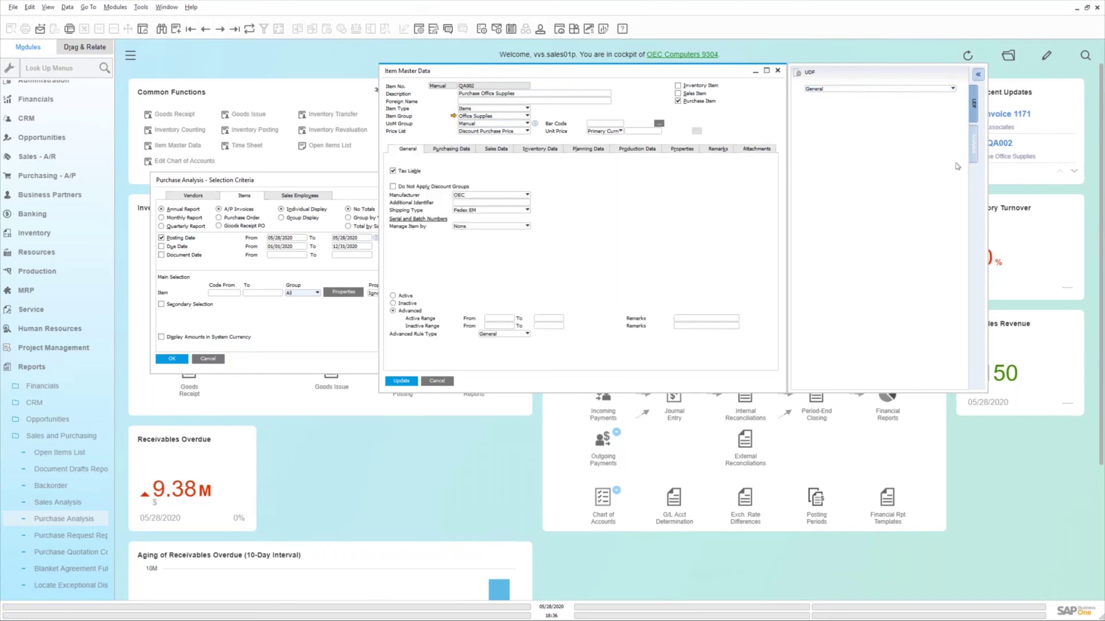
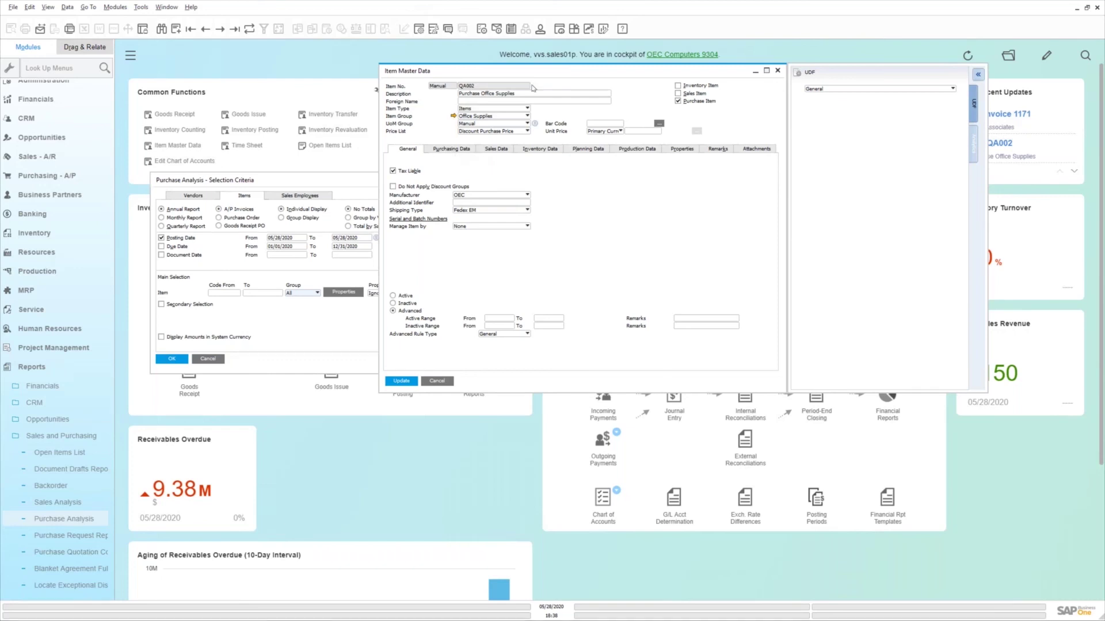
Examine the preferred vendors list in item QA002's purchasing data and the column settings available for that list
{"action": "left_click", "coordinate": [451, 148]}
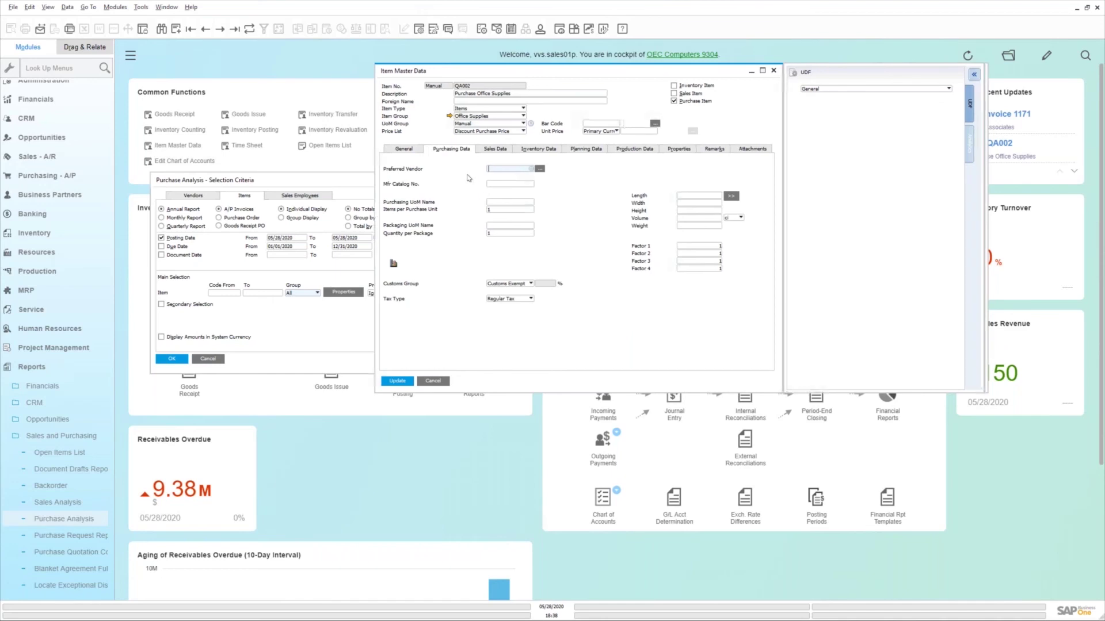
{"action": "left_click", "coordinate": [487, 171]}
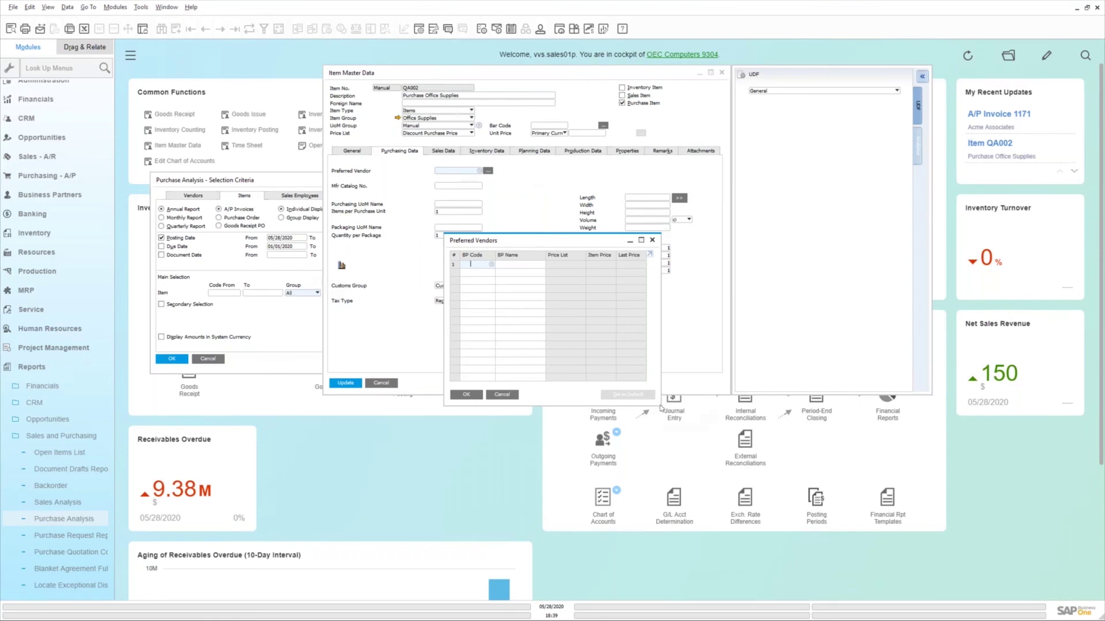
{"action": "left_click_drag", "start_coordinate": [661, 406], "coordinate": [828, 460]}
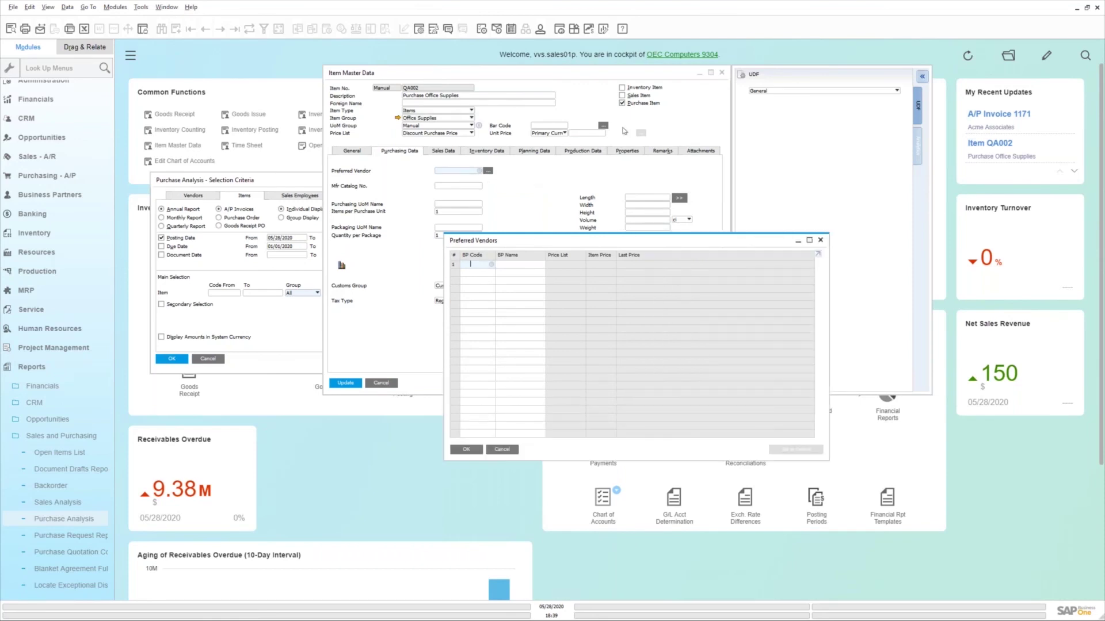
{"action": "left_click", "coordinate": [419, 30]}
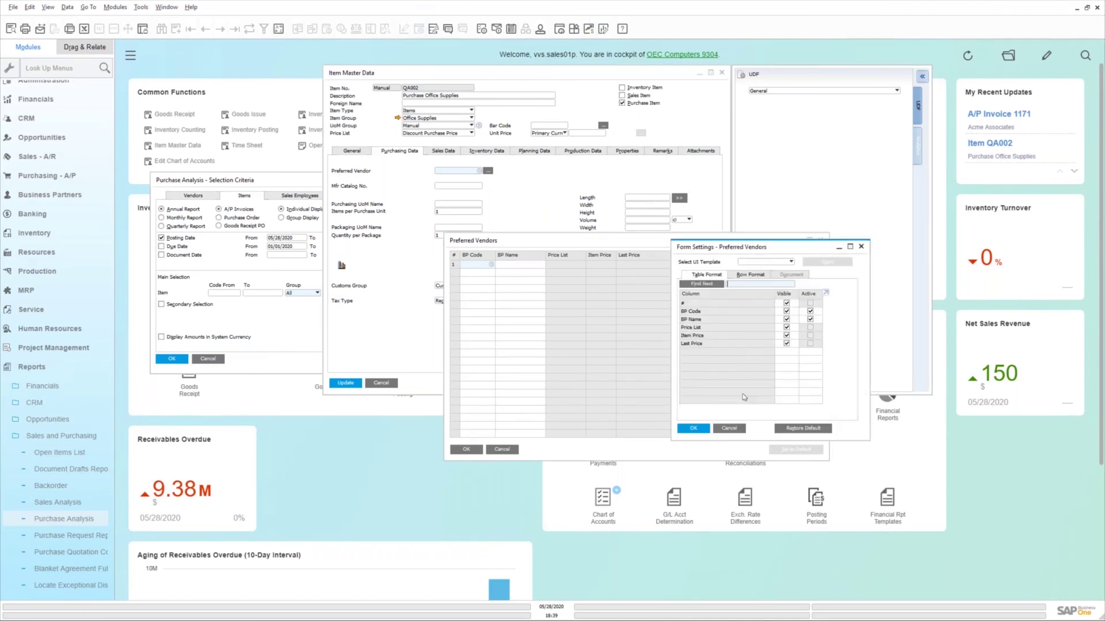
{"action": "key", "text": "Escape"}
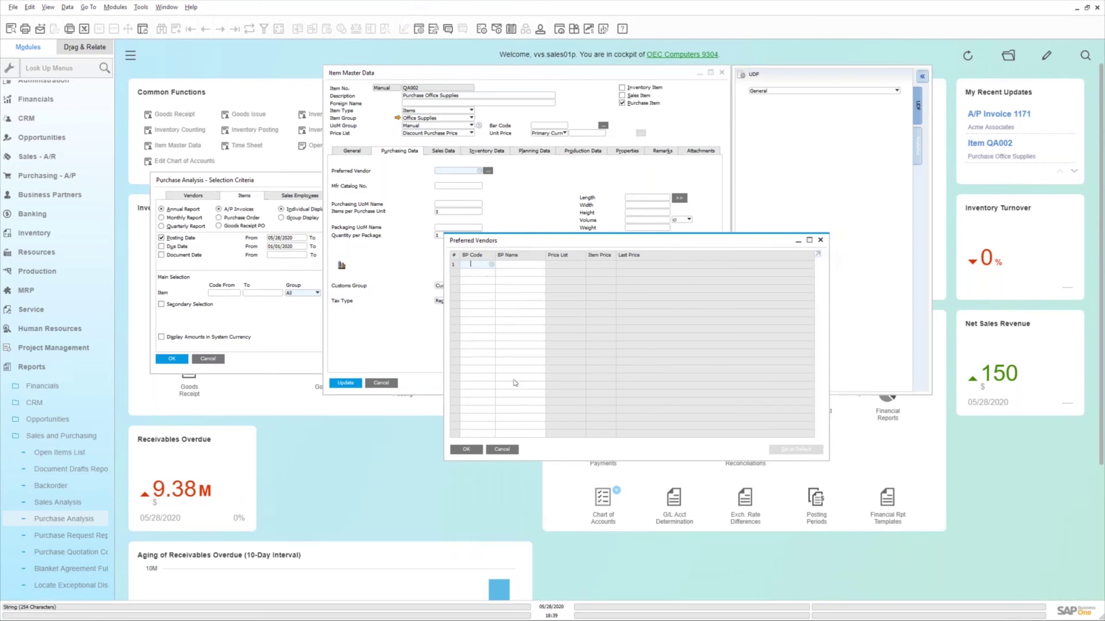
{"action": "left_click", "coordinate": [714, 210]}
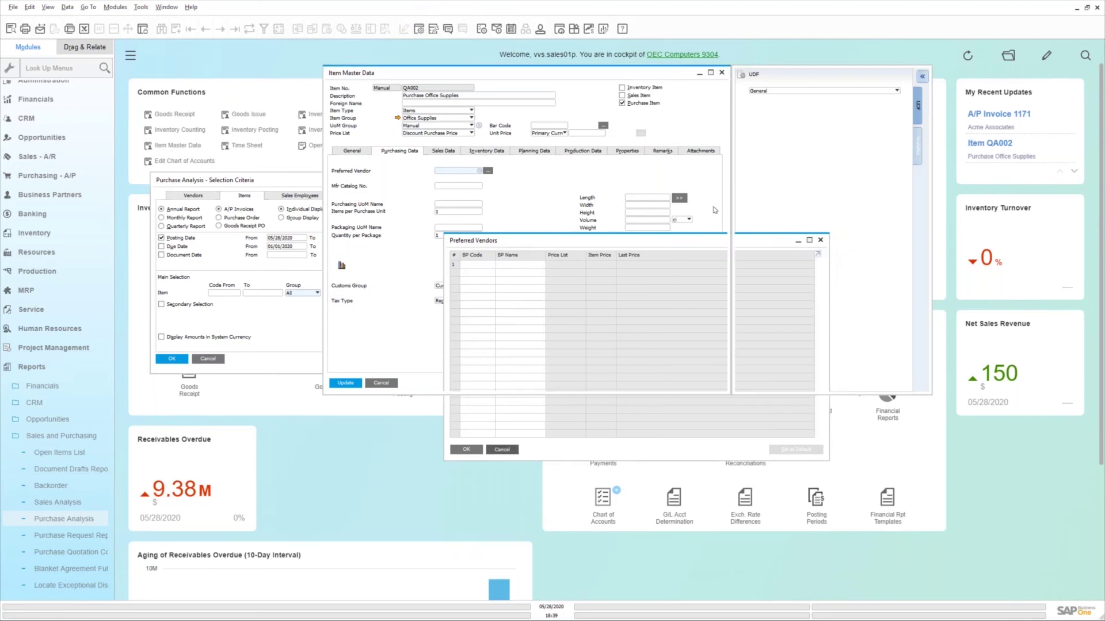
Examine the translation languages available for item QA002's manufacturer catalog number, leaving the translation empty
{"action": "left_click", "coordinate": [459, 185]}
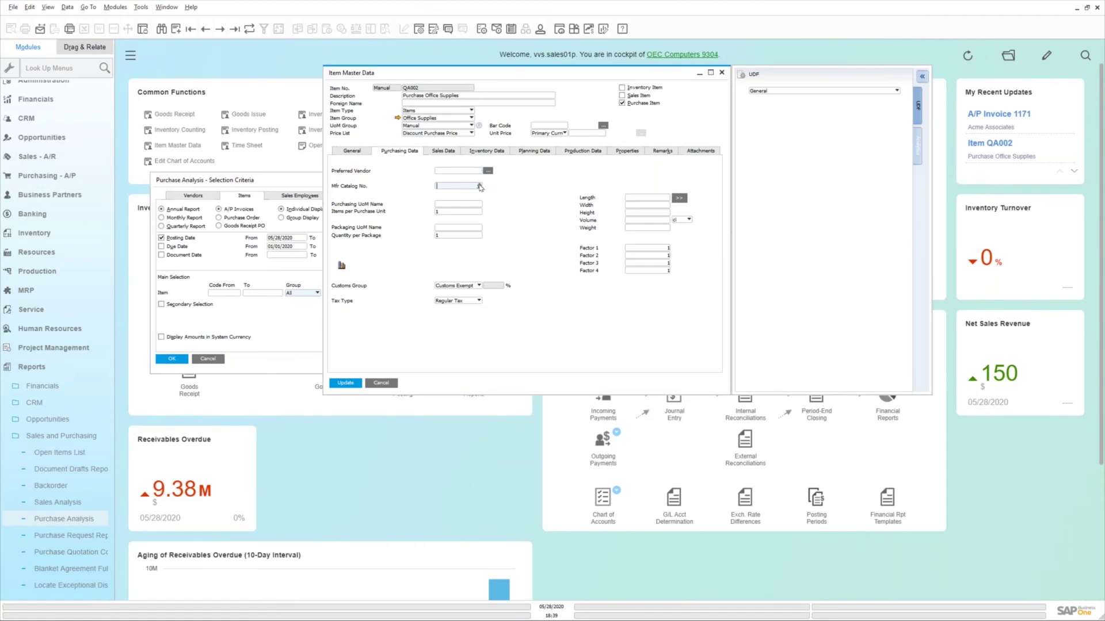
{"action": "left_click", "coordinate": [479, 186]}
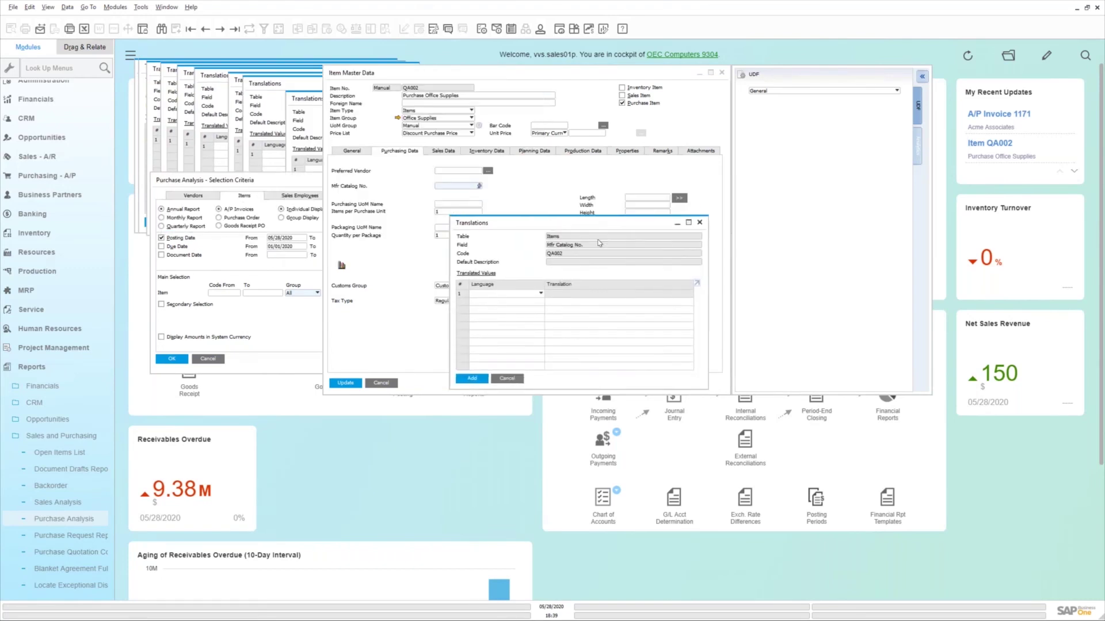
{"action": "left_click", "coordinate": [540, 295]}
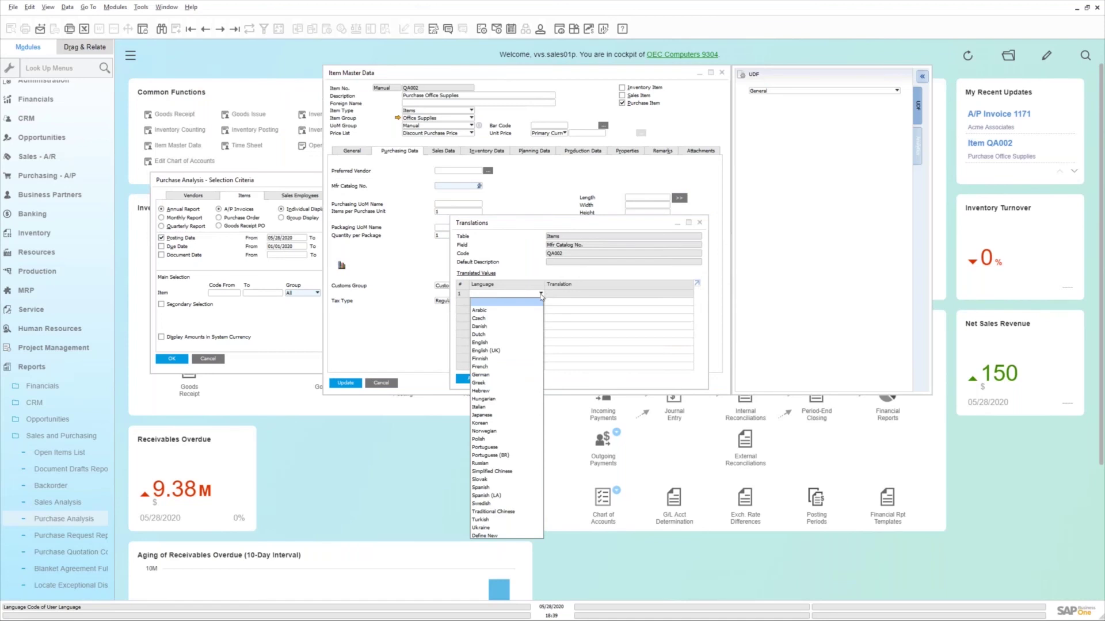
{"action": "left_click", "coordinate": [659, 347]}
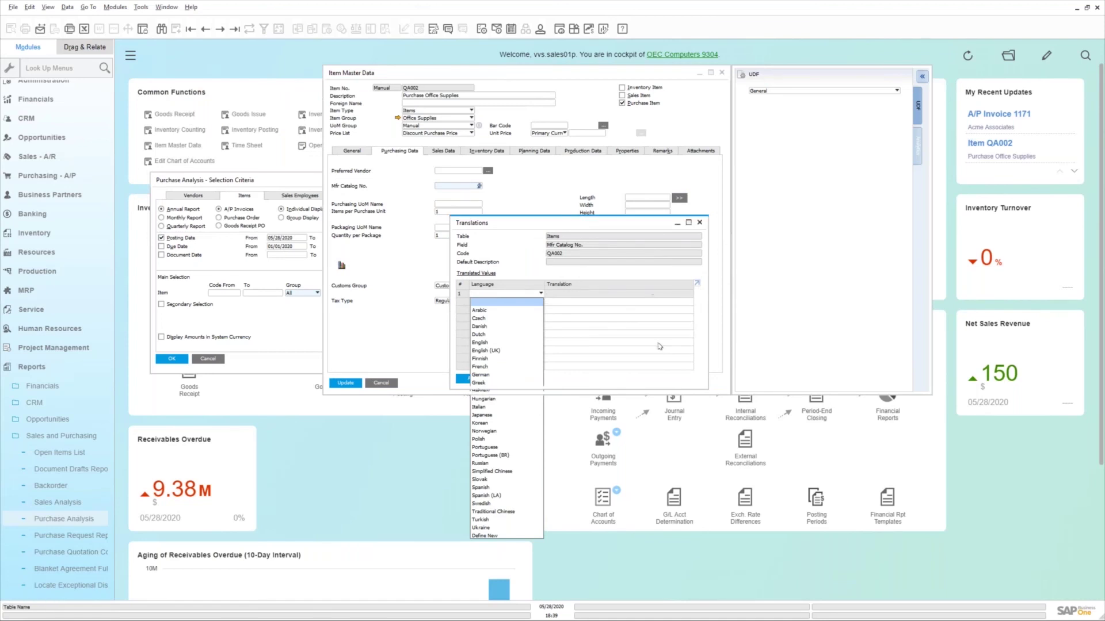
{"action": "key", "text": "Escape"}
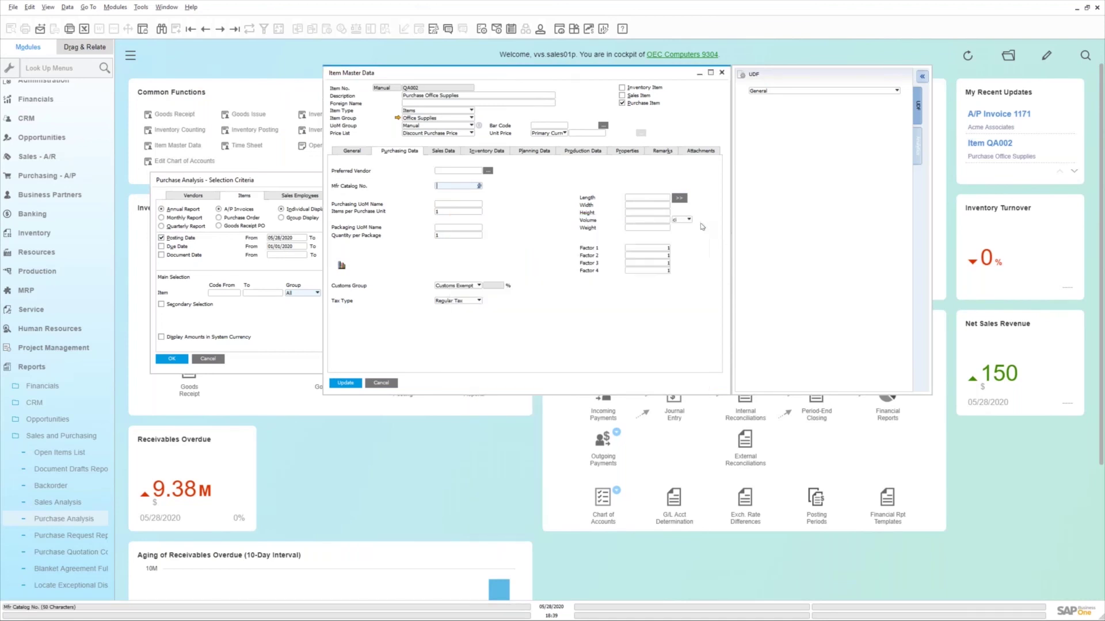
Review item QA002's inventory, sales and general data, ending on its purchasing data
{"action": "left_click", "coordinate": [507, 150]}
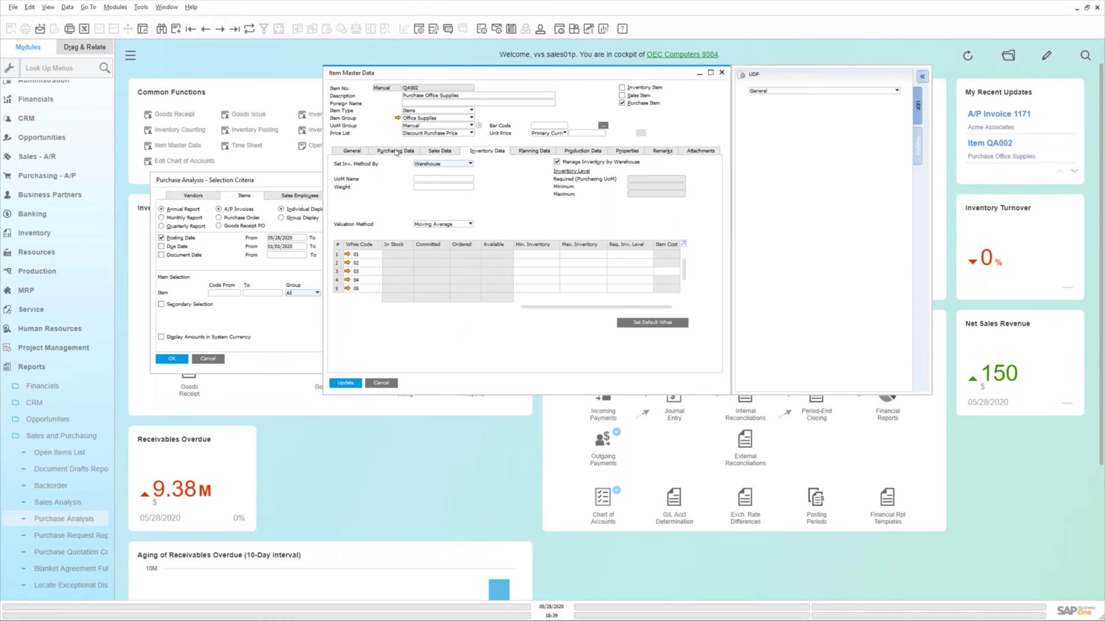
{"action": "left_click", "coordinate": [453, 152]}
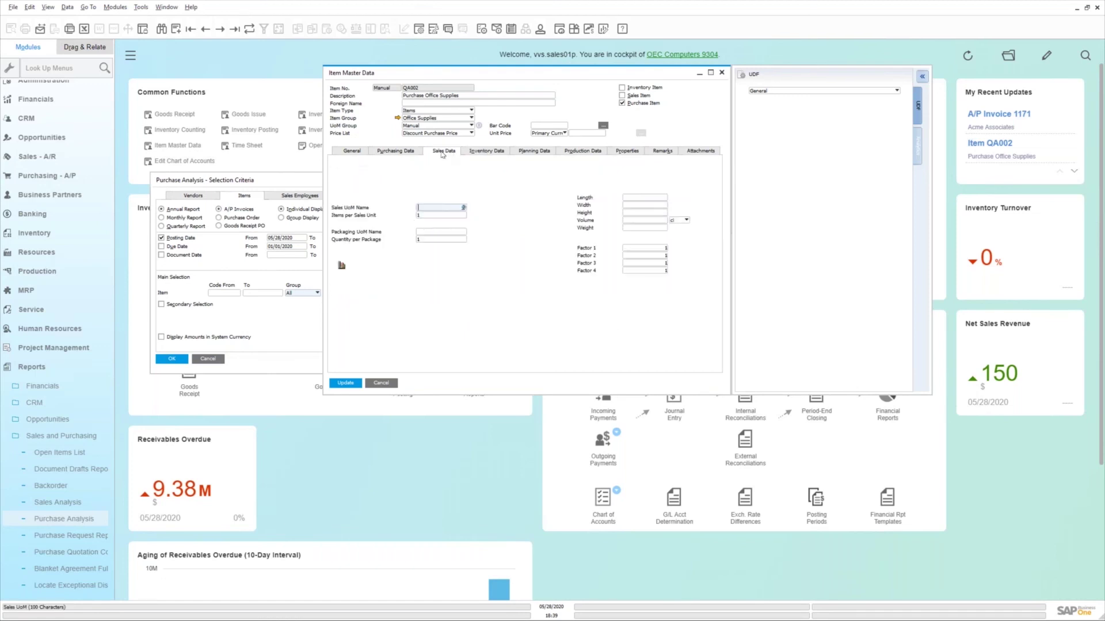
{"action": "left_click", "coordinate": [405, 155]}
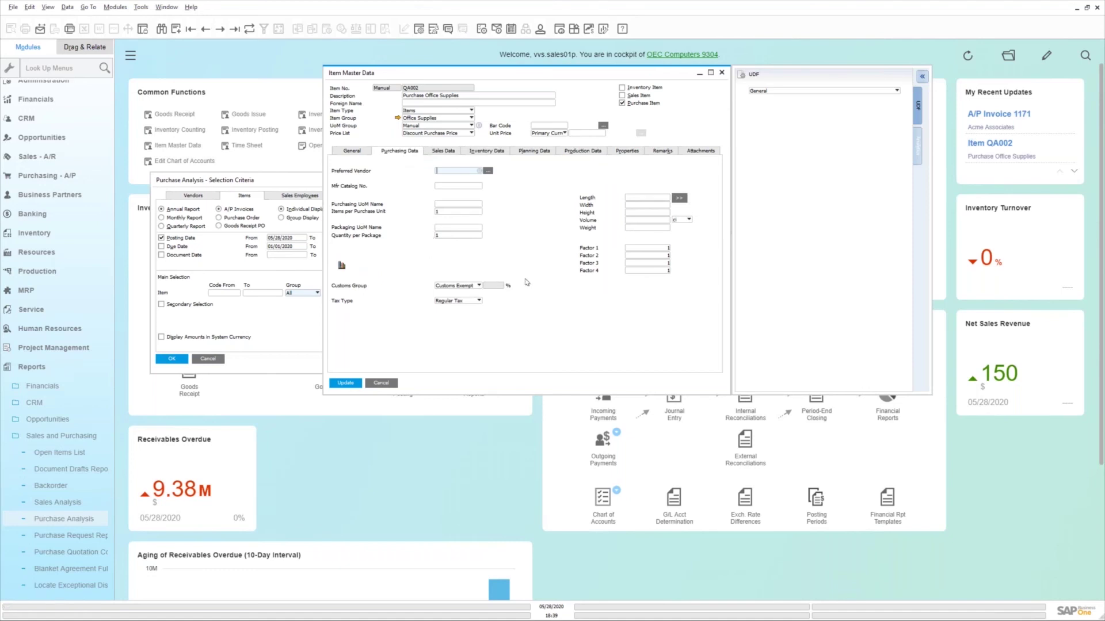
{"action": "left_click", "coordinate": [350, 151]}
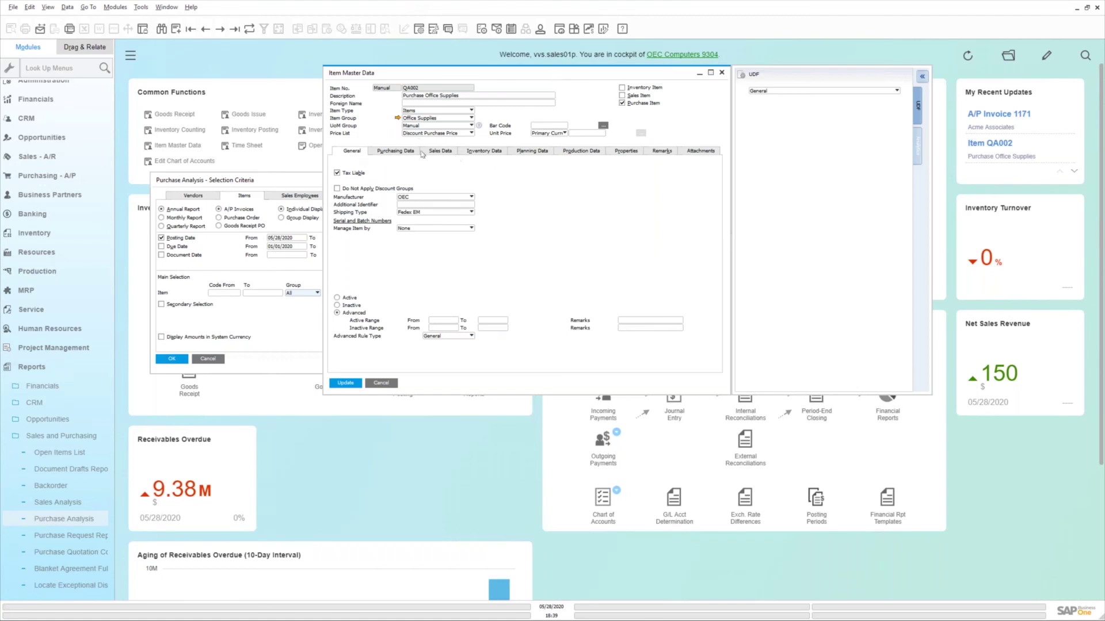
{"action": "left_click", "coordinate": [410, 154]}
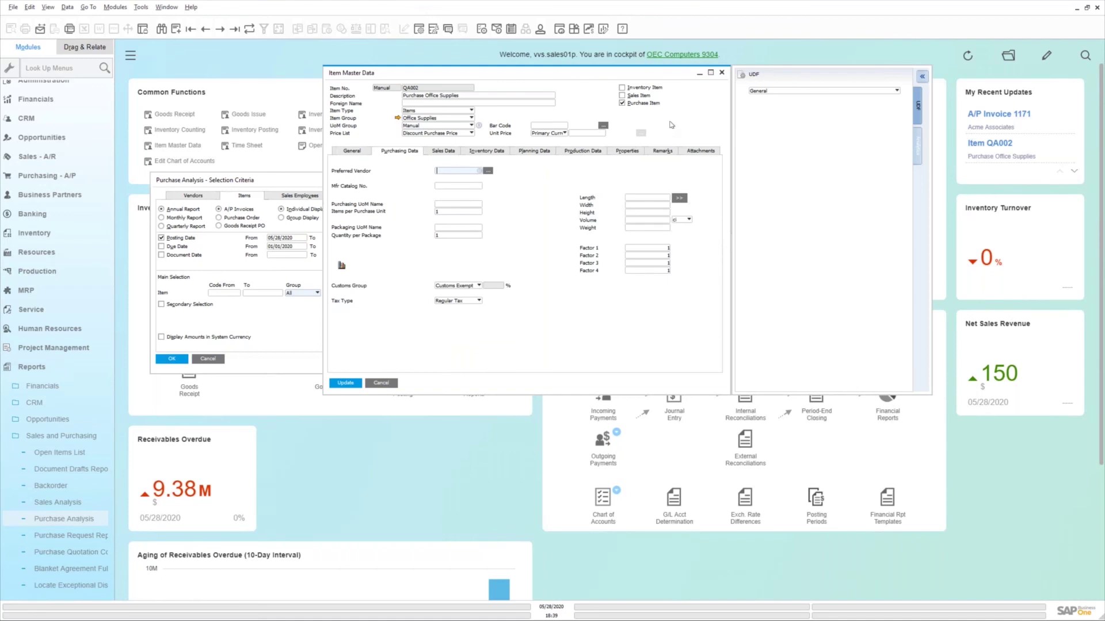
Open the business partner catalog numbers for item QA002 and add Maxi-Teq with catalog number 123456
{"action": "right_click", "coordinate": [671, 125]}
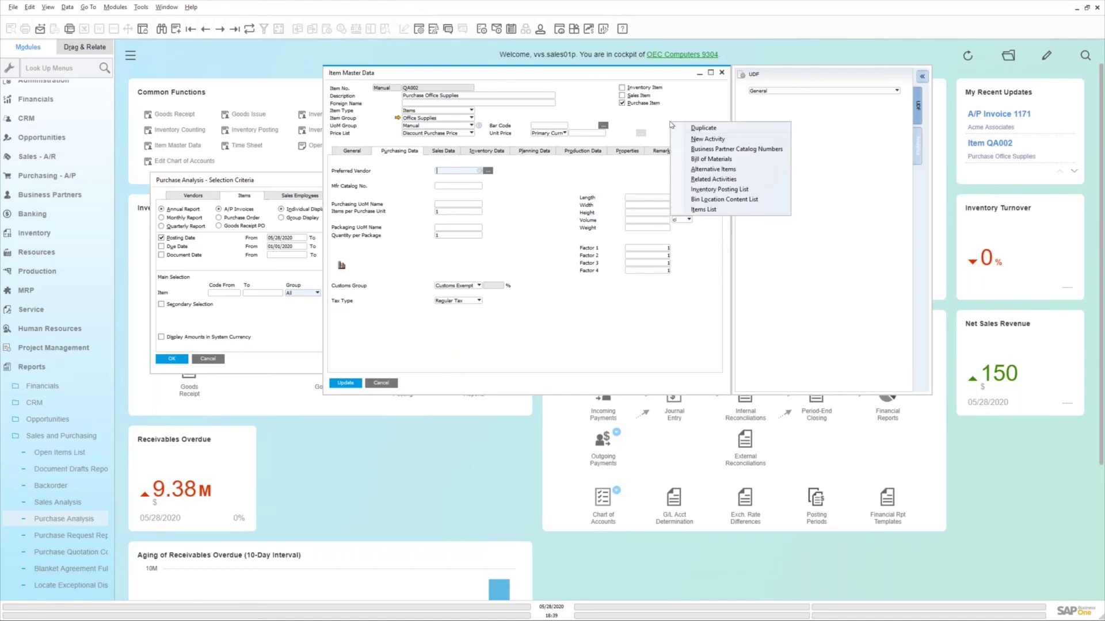
{"action": "right_click", "coordinate": [619, 117]}
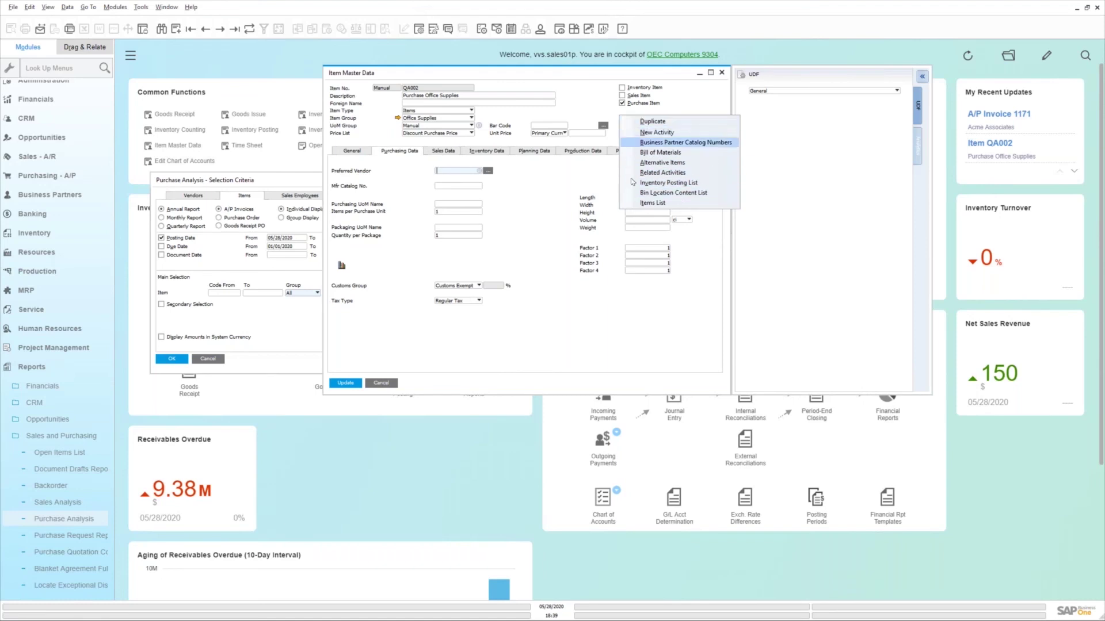
{"action": "left_click", "coordinate": [678, 144]}
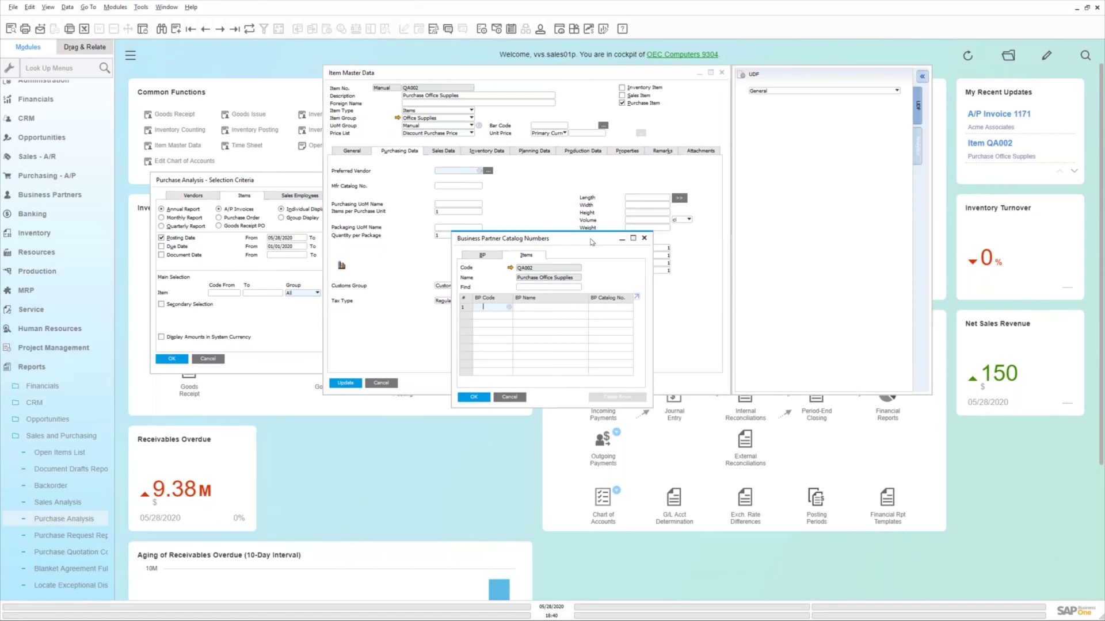
{"action": "left_click", "coordinate": [509, 308]}
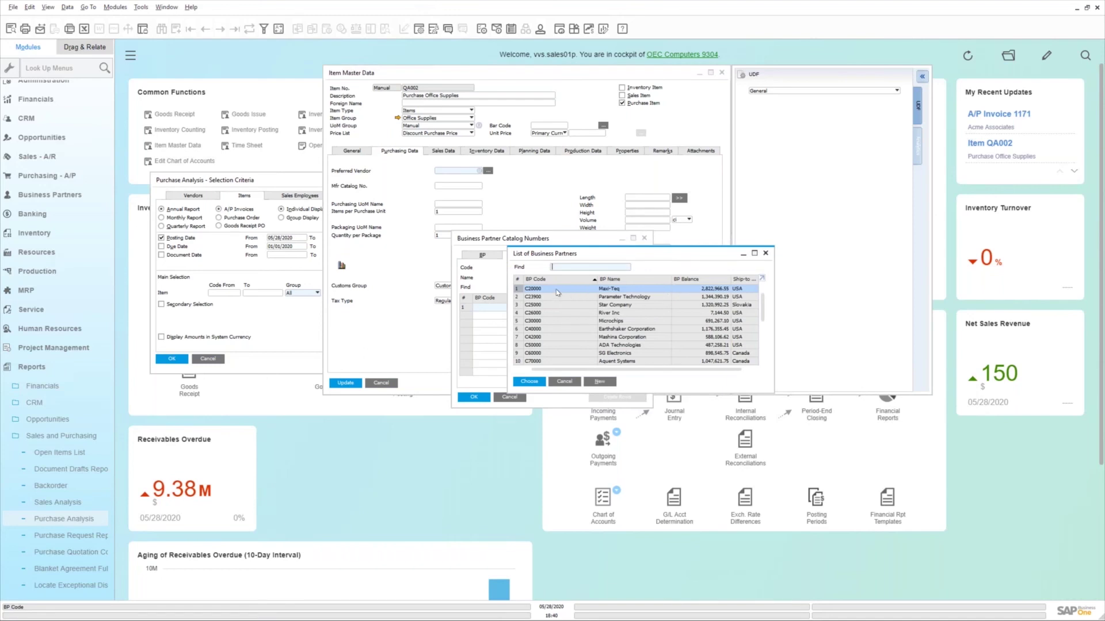
{"action": "double_click", "coordinate": [557, 293]}
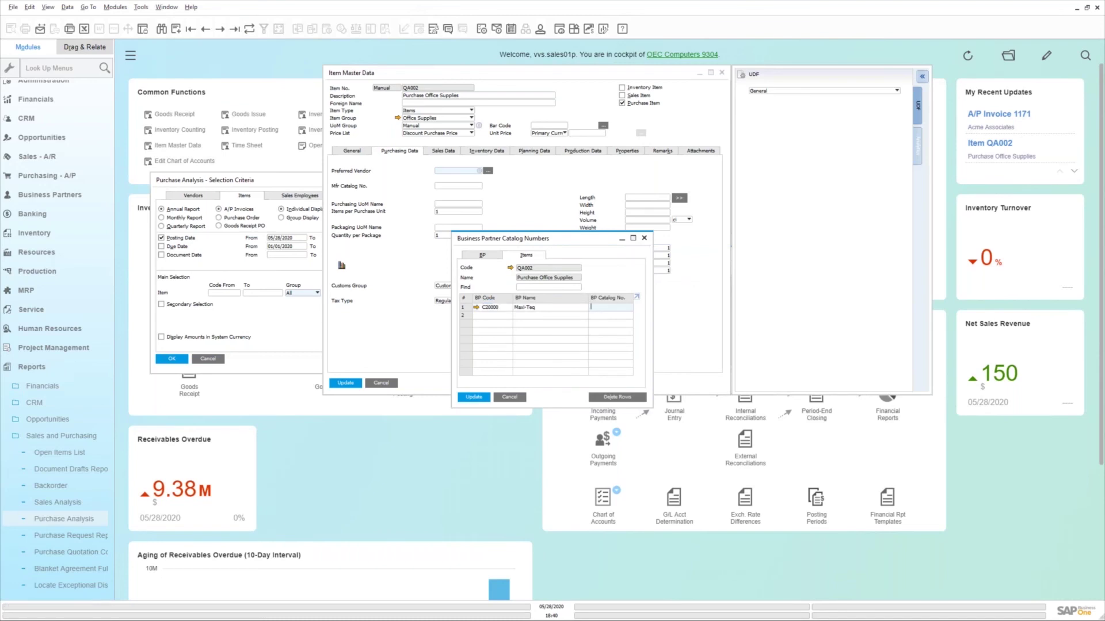
{"action": "type", "text": "123456"}
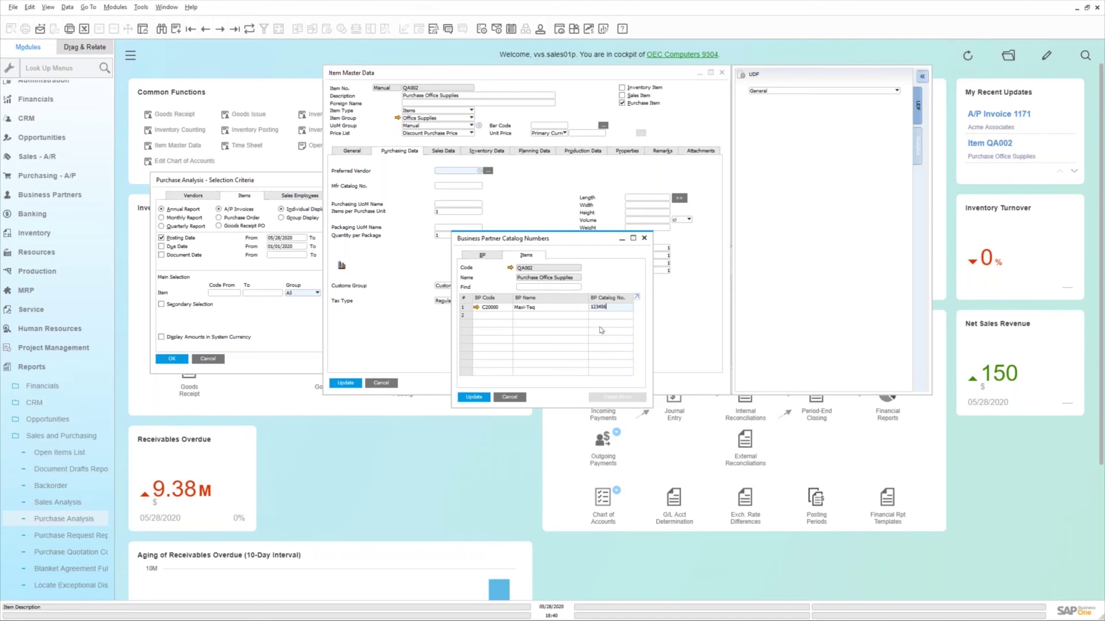
Add Parameter Technology with catalog number ABCD to item QA002's business partner catalog numbers and save the list
{"action": "left_click", "coordinate": [509, 315]}
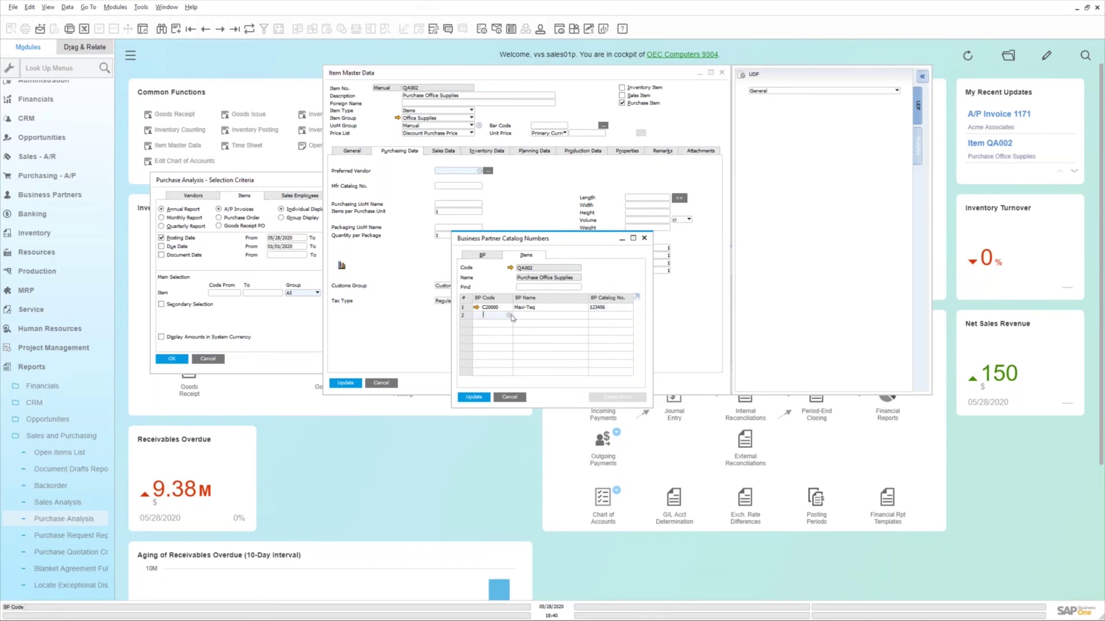
{"action": "left_click", "coordinate": [510, 316]}
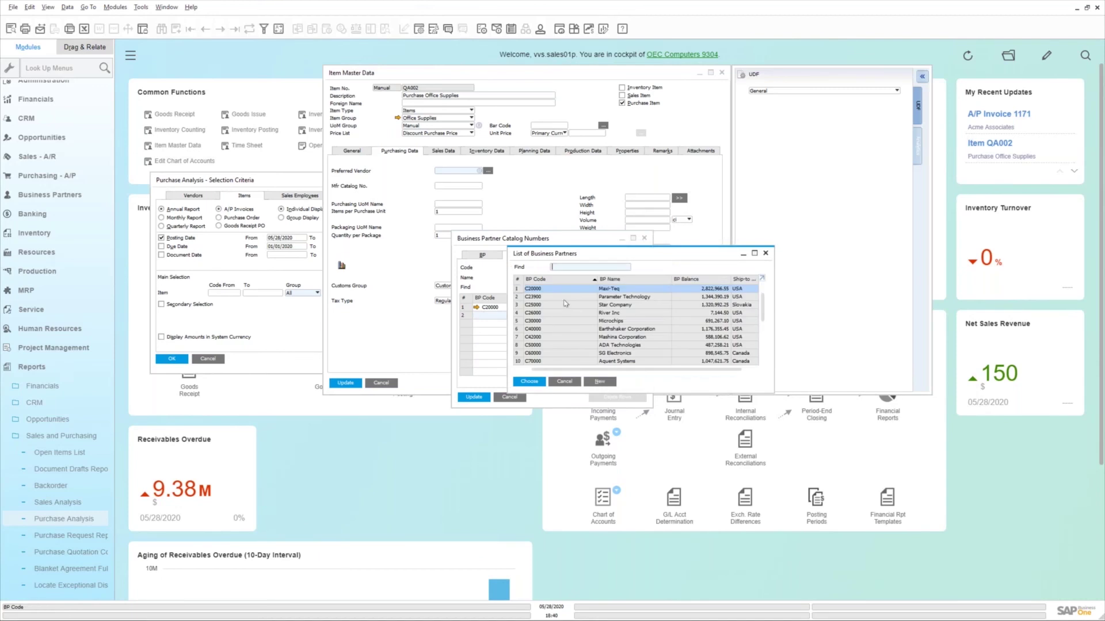
{"action": "key", "text": "Down"}
{"action": "key", "text": "Return"}
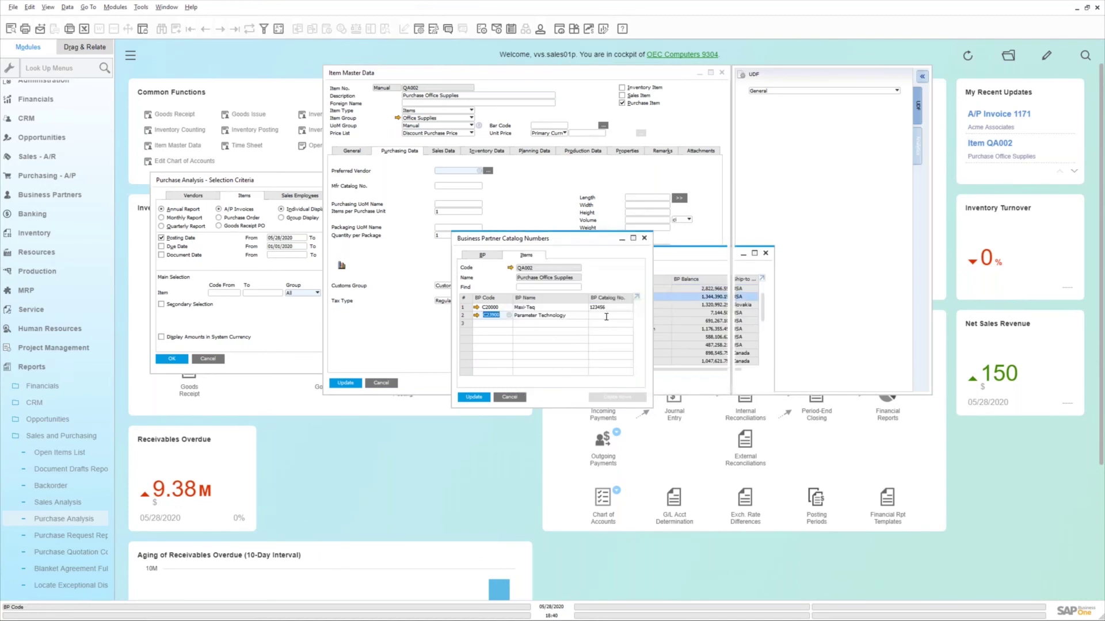
{"action": "left_click", "coordinate": [605, 316]}
{"action": "type", "text": "ABCD"}
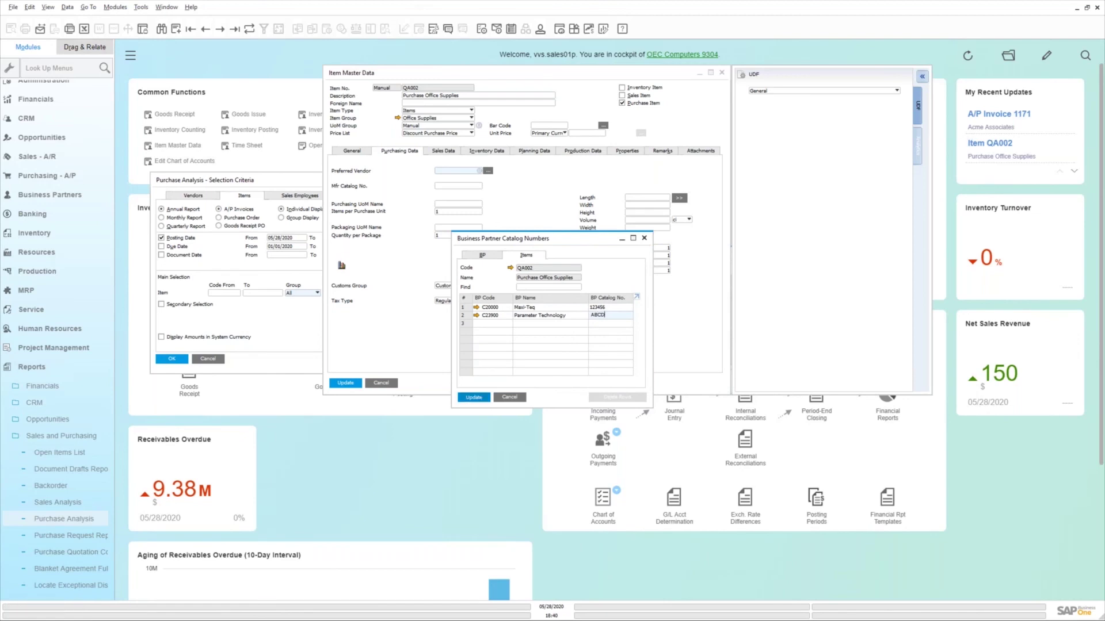
{"action": "left_click", "coordinate": [474, 397]}
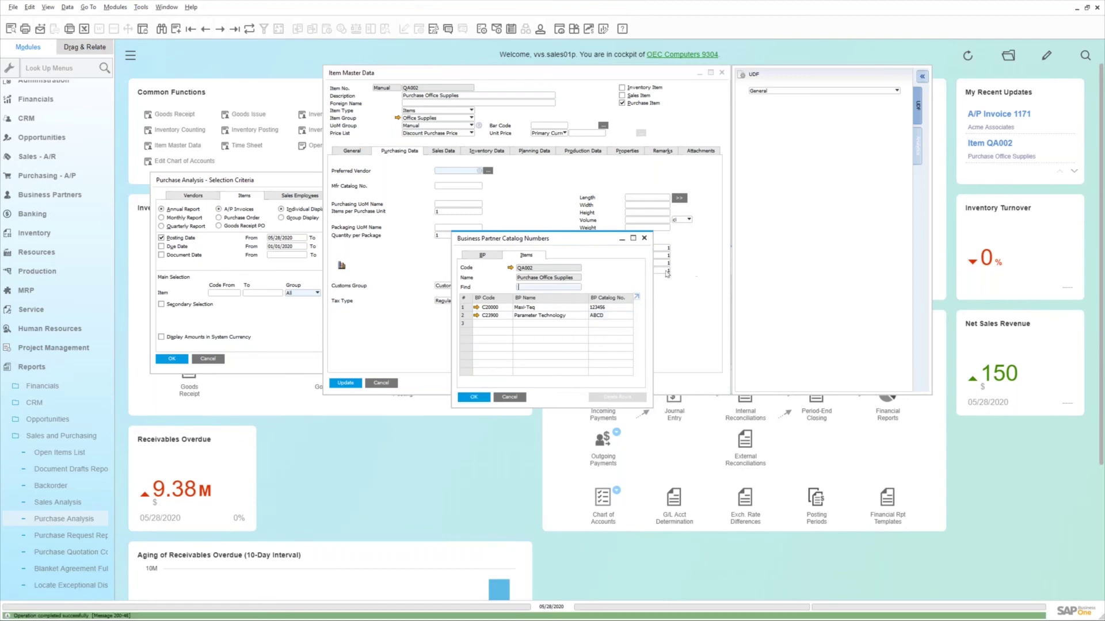
{"action": "left_click_drag", "start_coordinate": [610, 176], "coordinate": [610, 156]}
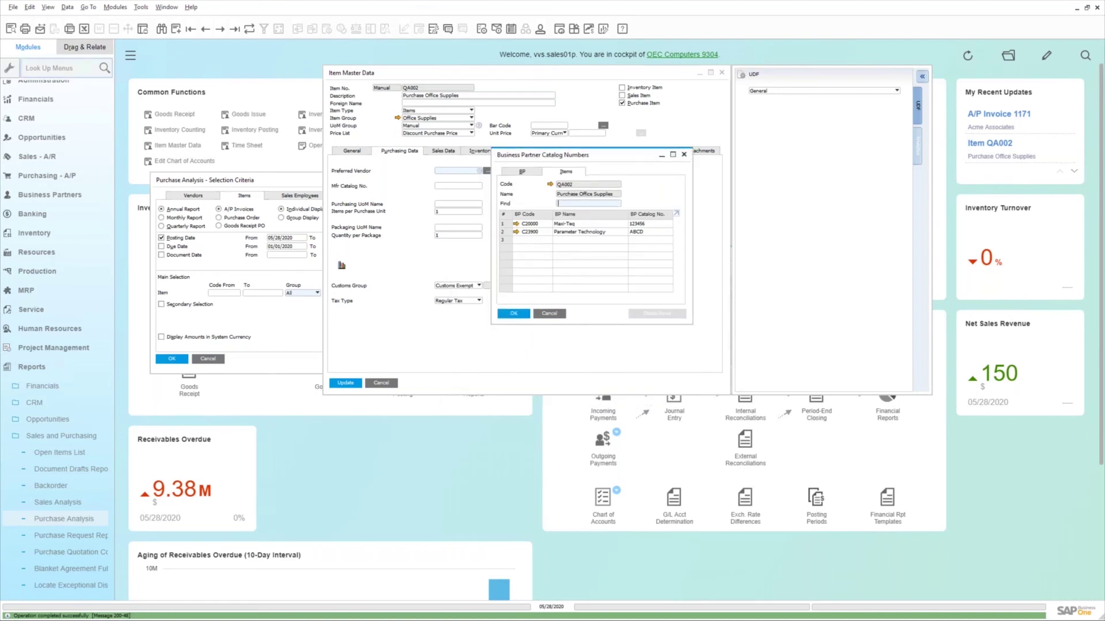
Open a new purchase order from the purchasing module and set its Item/Service Type to Item
{"action": "left_click", "coordinate": [52, 367]}
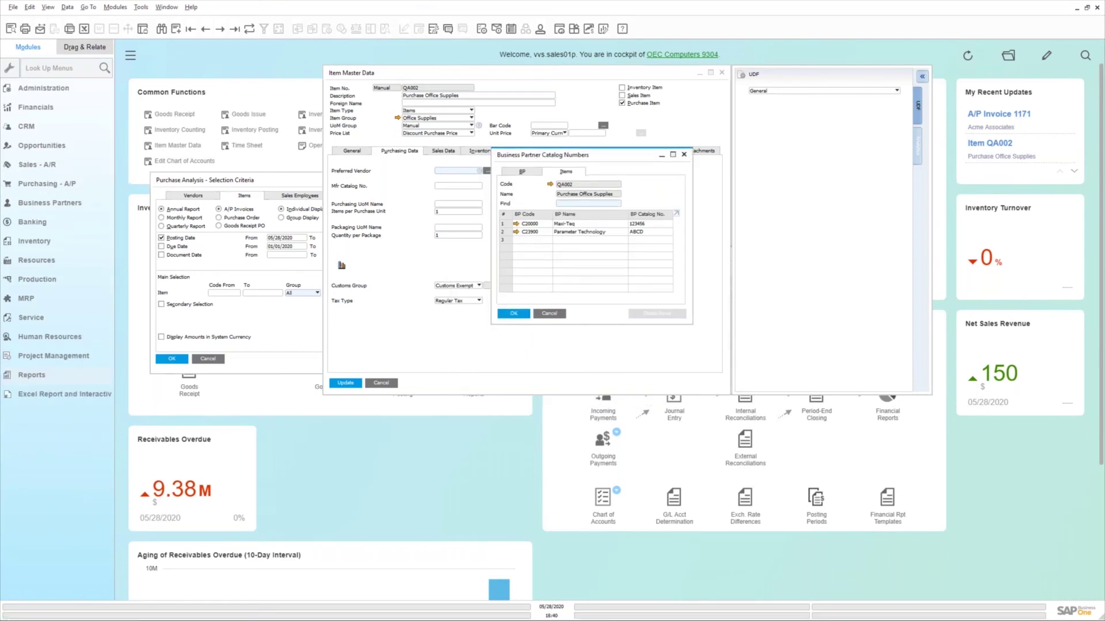
{"action": "left_click", "coordinate": [64, 186]}
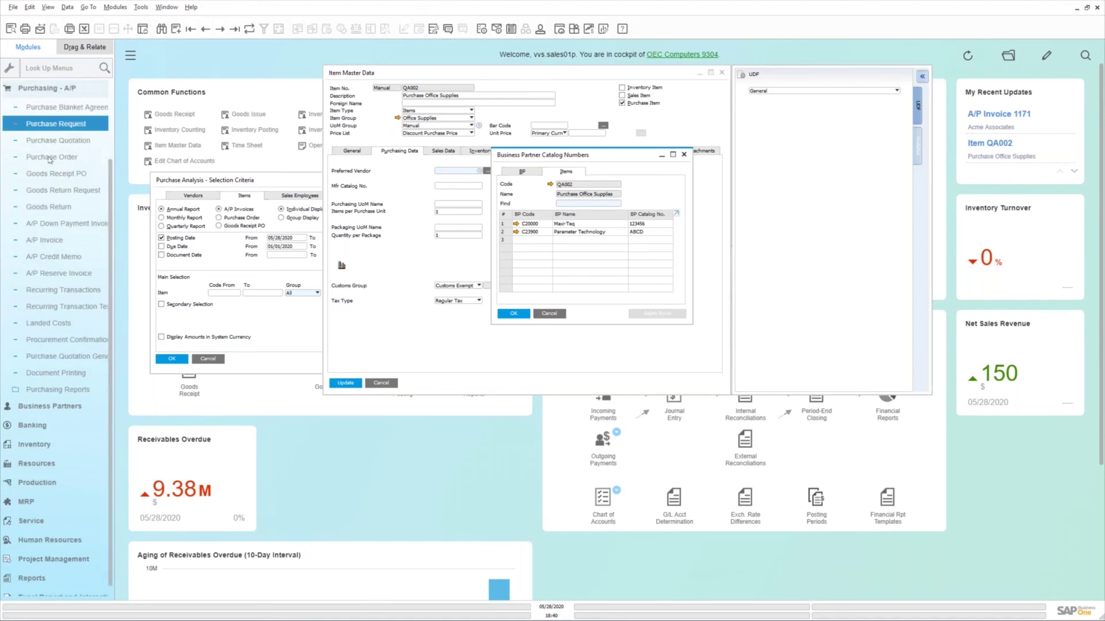
{"action": "left_click", "coordinate": [51, 158]}
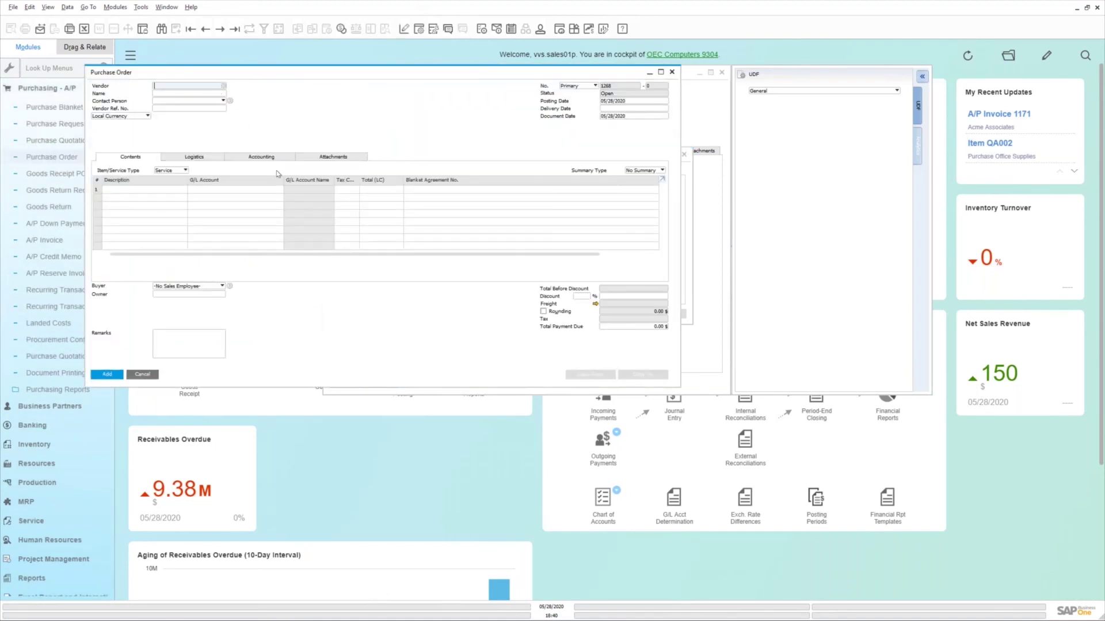
{"action": "left_click", "coordinate": [176, 170]}
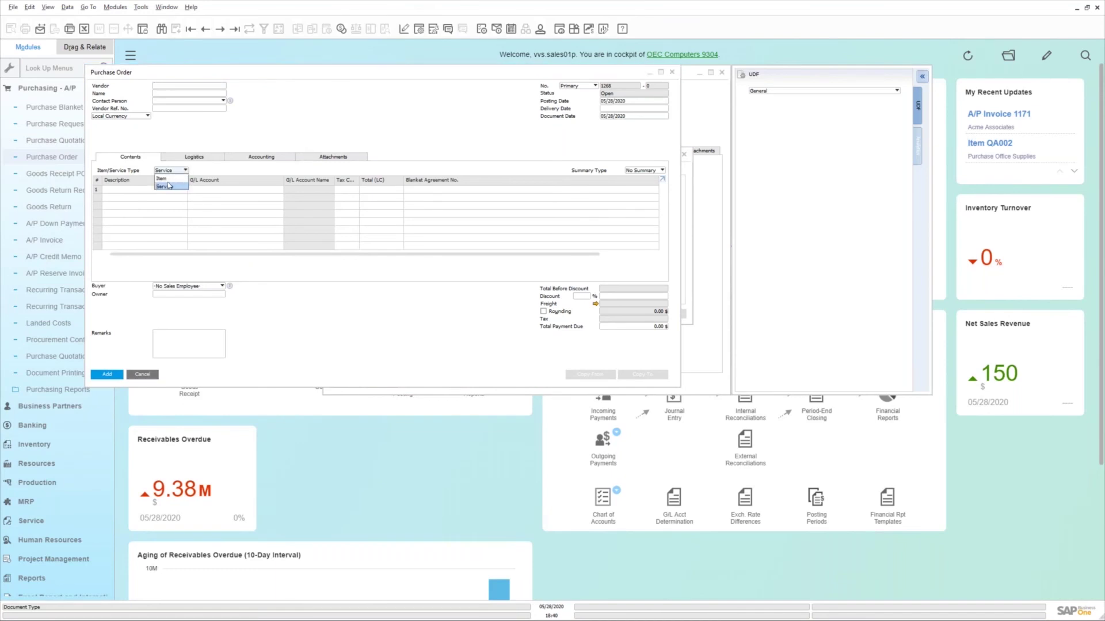
{"action": "left_click", "coordinate": [163, 179]}
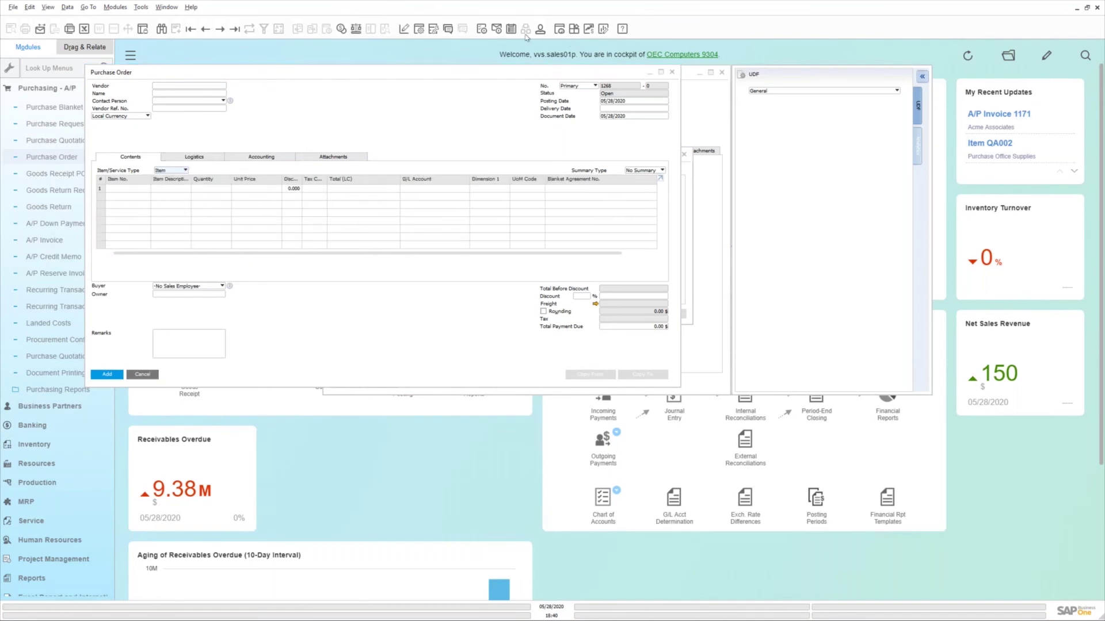
Make the BP Catalog No. column visible in the purchase order's item table through the form settings
{"action": "left_click", "coordinate": [419, 29]}
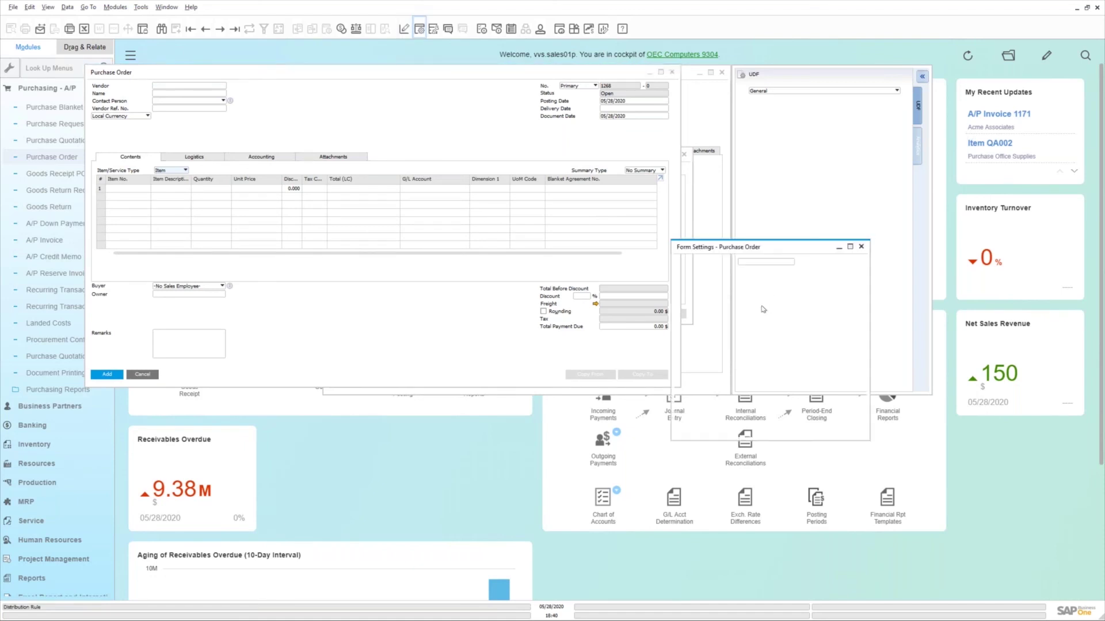
{"action": "left_click", "coordinate": [706, 275]}
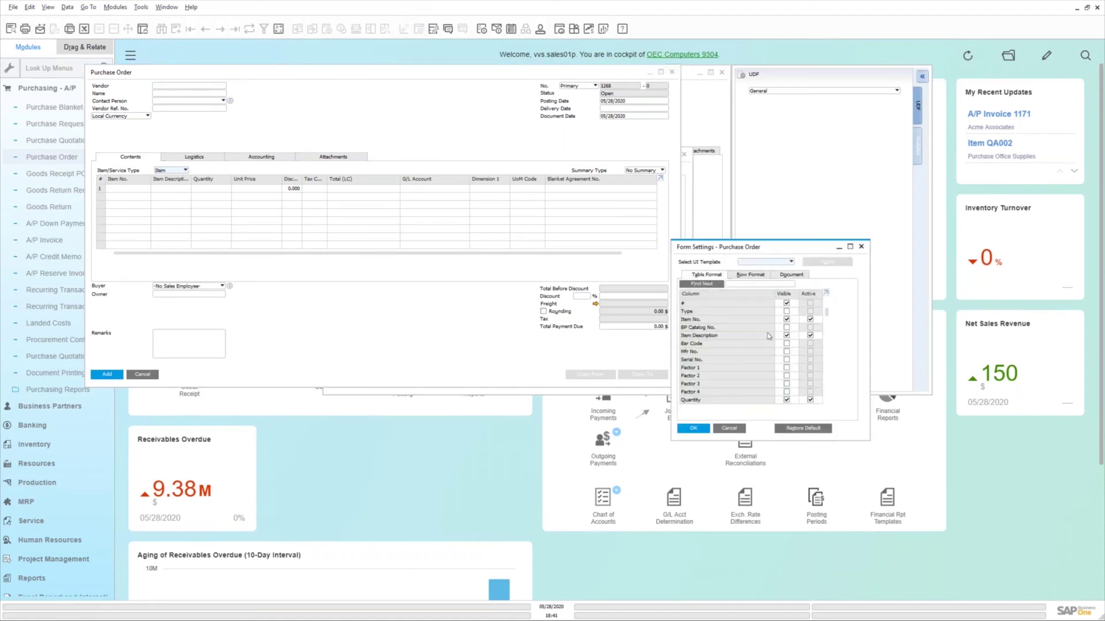
{"action": "left_click", "coordinate": [786, 328]}
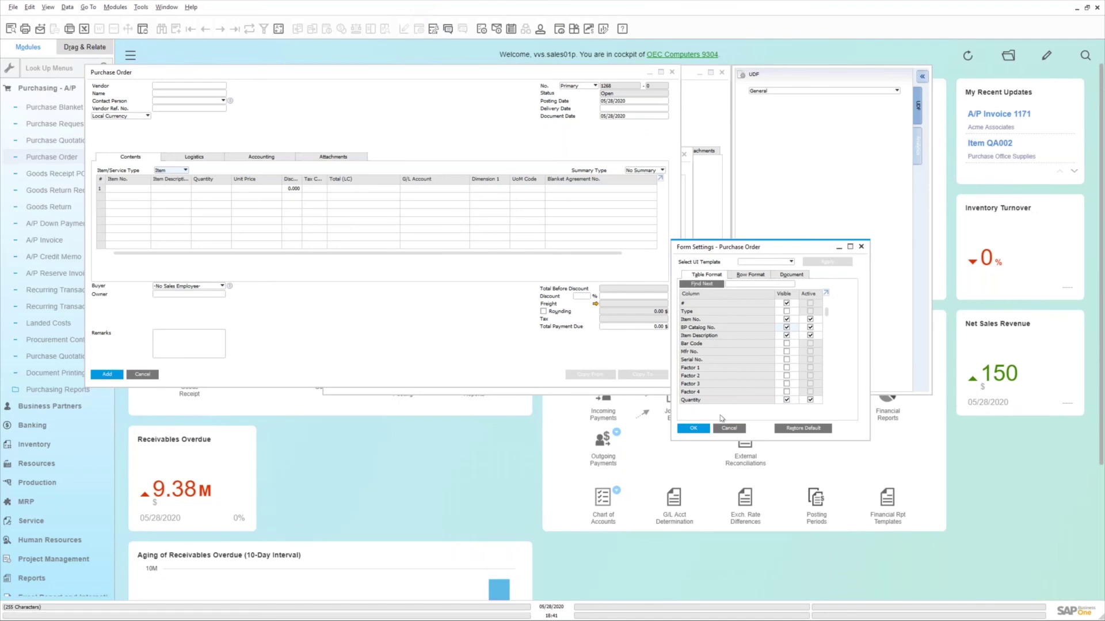
{"action": "left_click", "coordinate": [702, 430]}
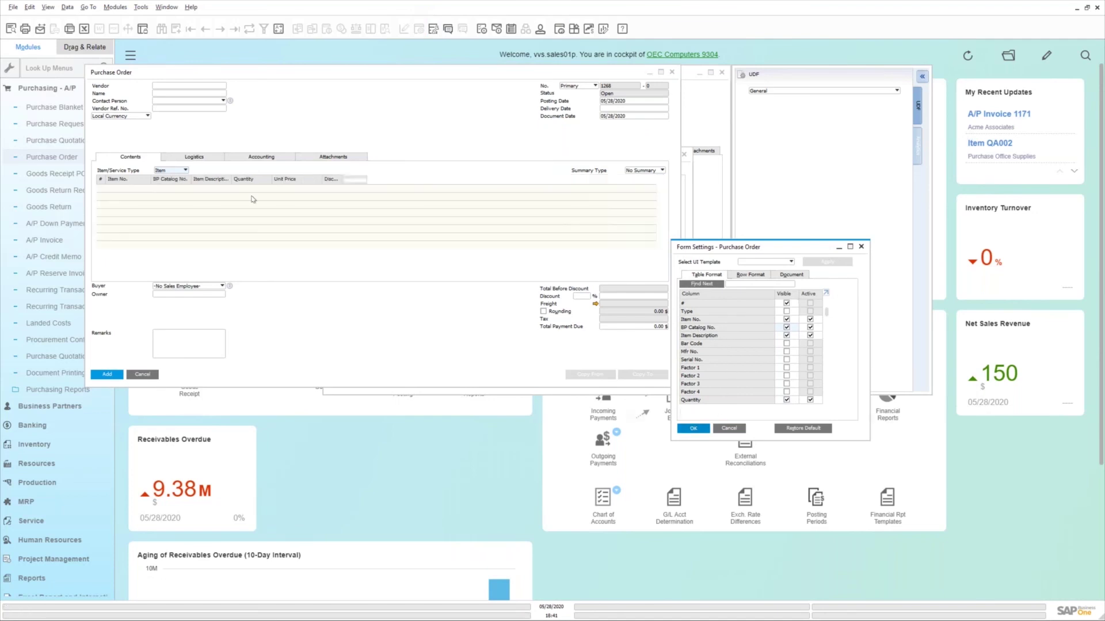